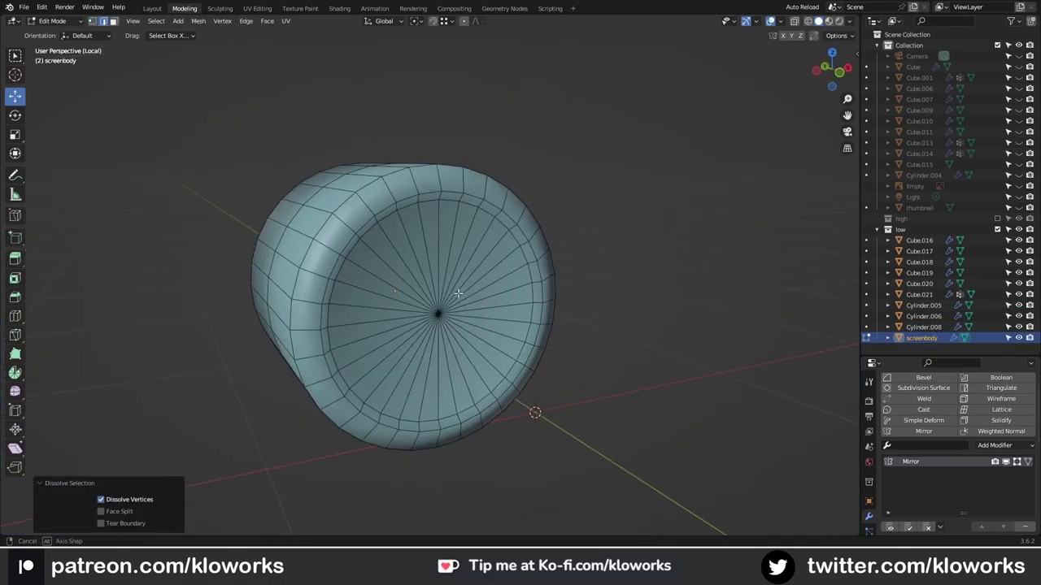
- Orbit the view to see the screenbody housing's end cap from the side
middle_click_drag(538, 351, 1011, 461)
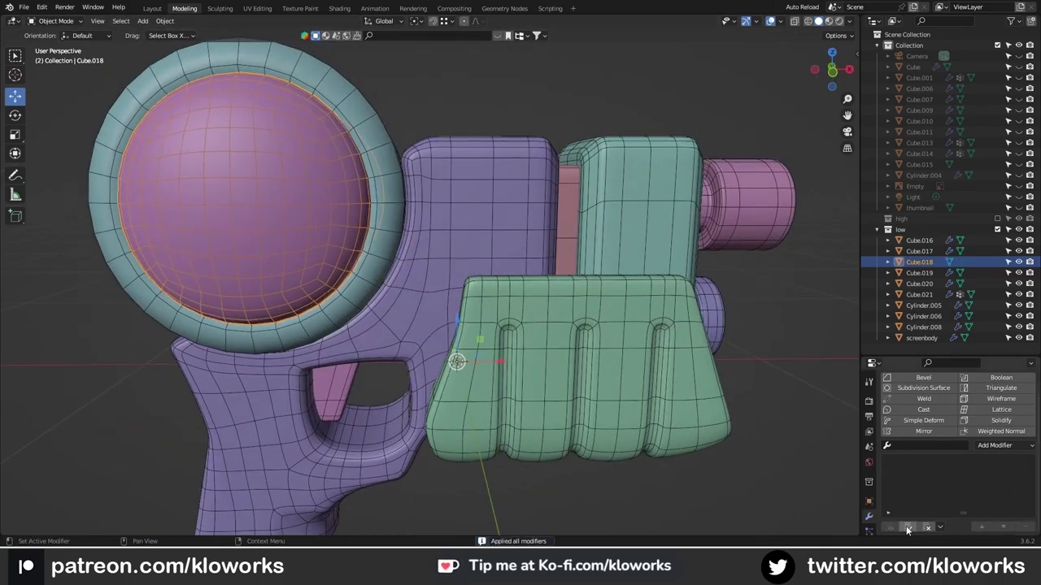
- Test a modifier on the Cube.018 screen dome, undo it, and reopen the Add Modifier list
left_click(1007, 446)
left_click(818, 298)
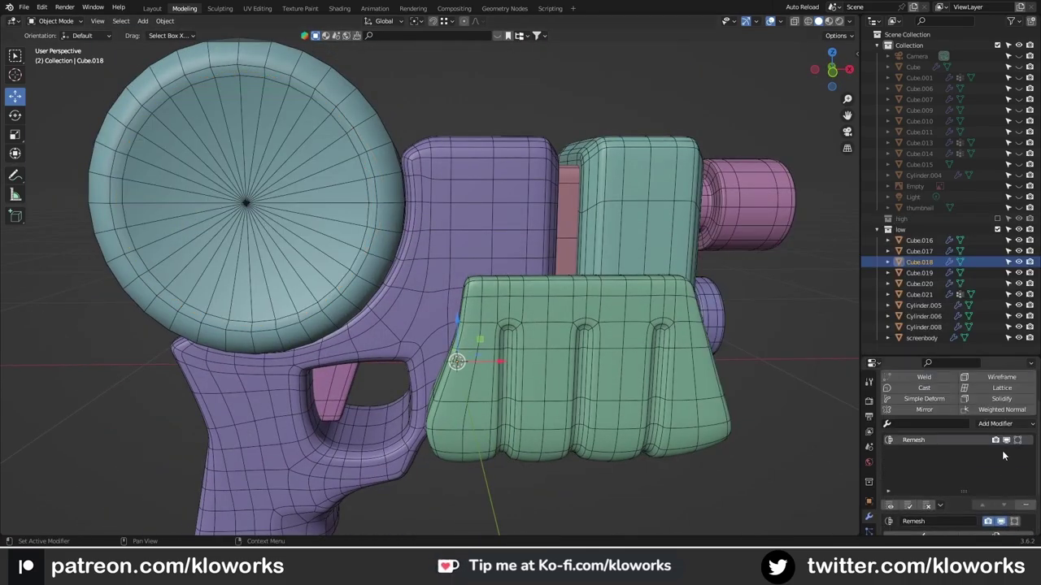
key("ctrl+z")
left_click(1006, 446)
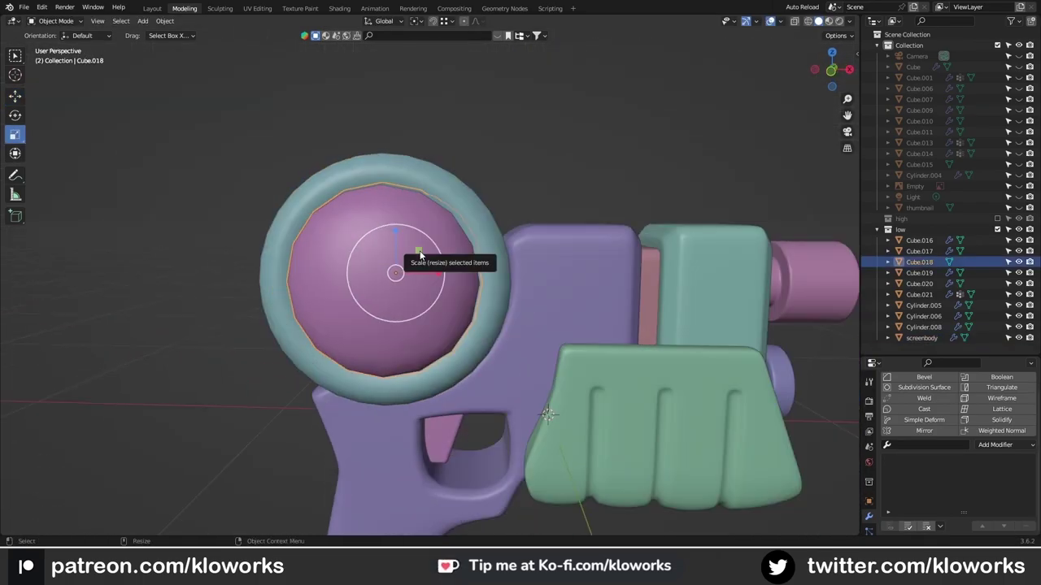
key("KP_1")
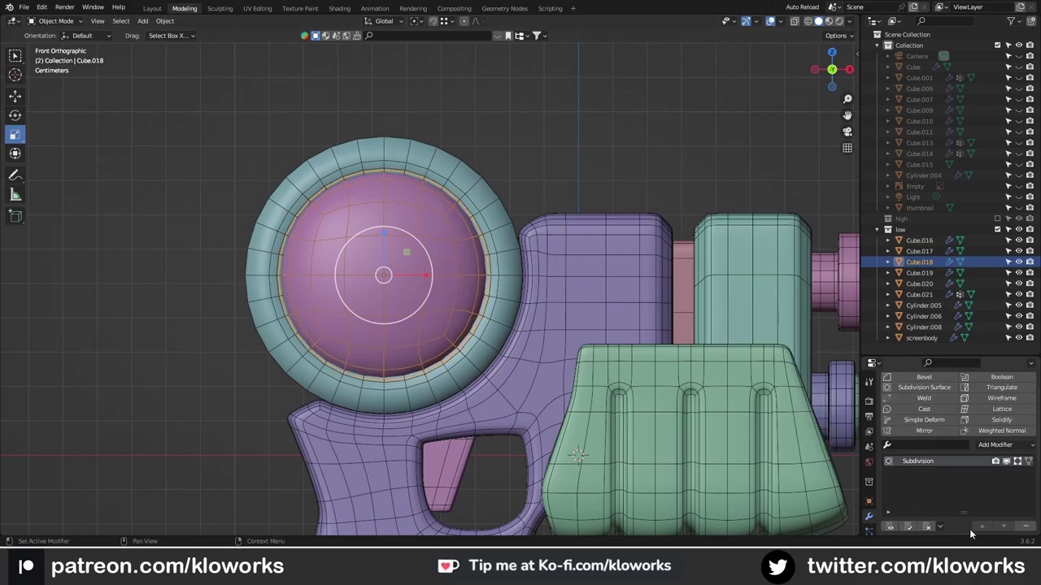
scroll(579, 170, "up", 3)
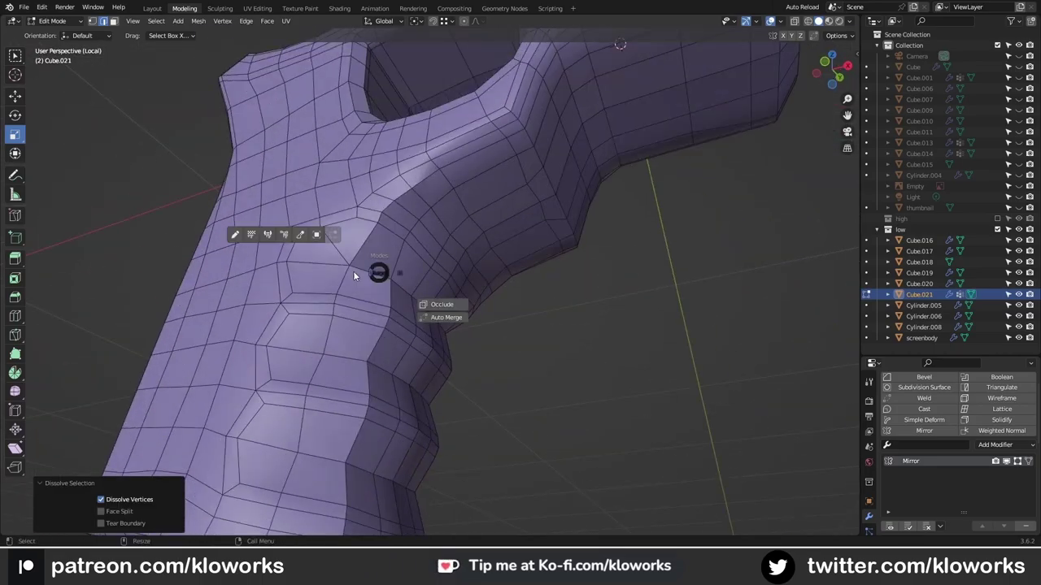
- Dissolve the extra horizontal edge loops on the grip body
right_click(410, 206)
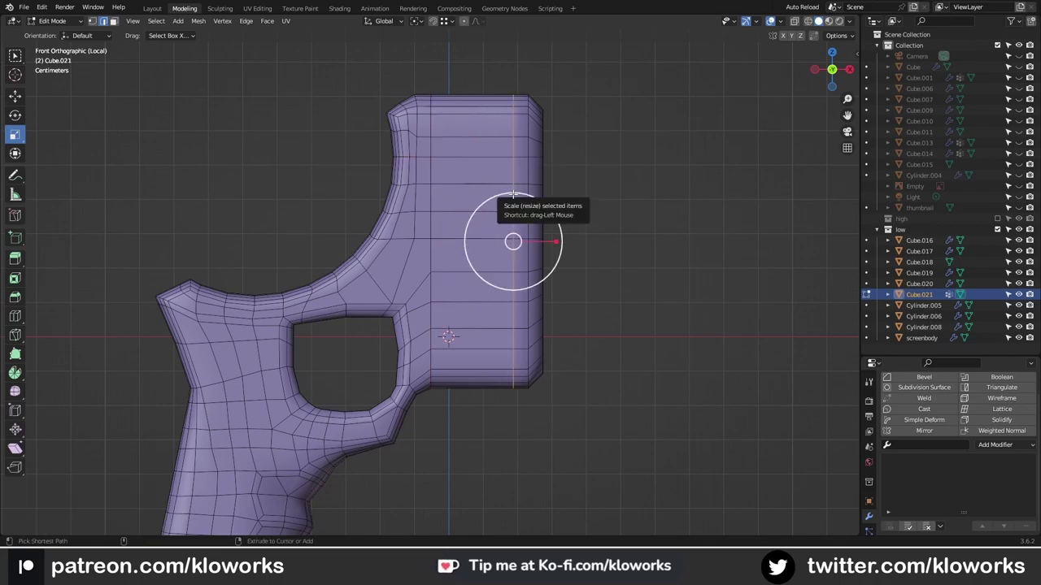
mouse_move(512, 233)
middle_mouse_down()
mouse_move(396, 186)
mouse_move(464, 129)
middle_mouse_up()
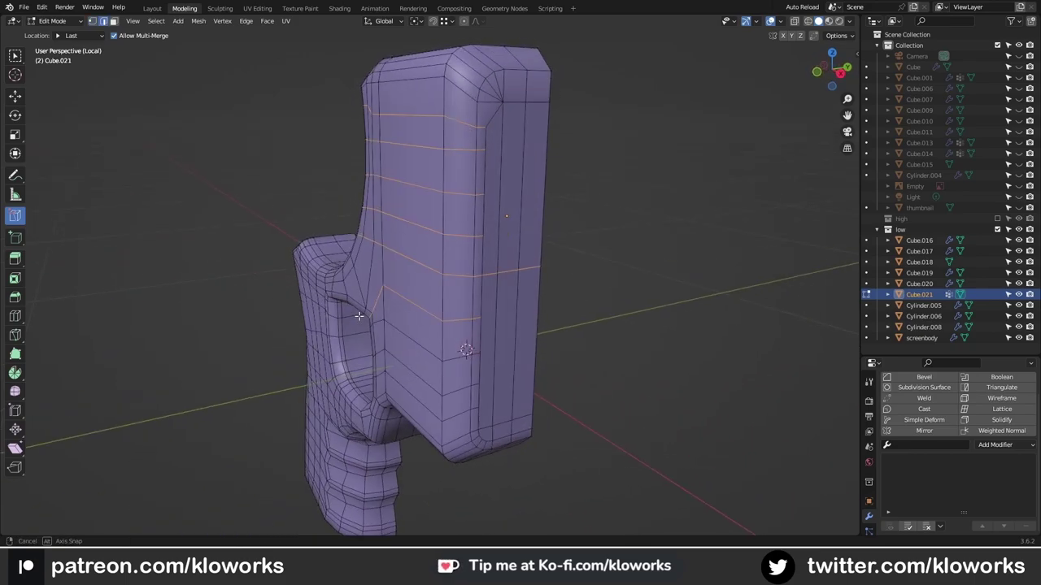
middle_click_drag(358, 316, 350, 154, "alt")
key("ctrl+x")
middle_click_drag(400, 211, 382, 191)
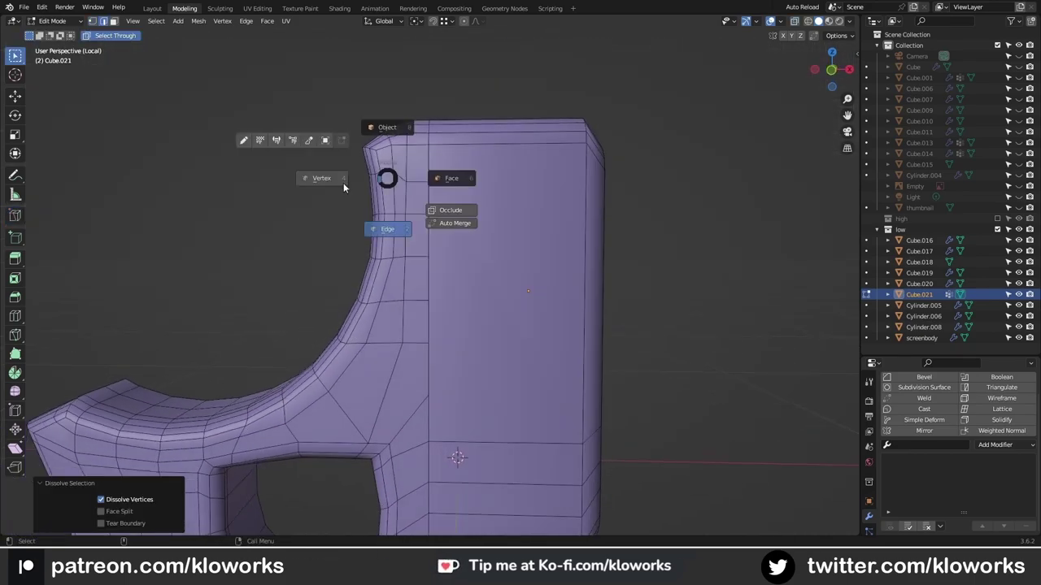
- Merge two vertices into their neighbours along the grip's curve
left_click(390, 225)
left_click_drag(391, 191, 426, 190)
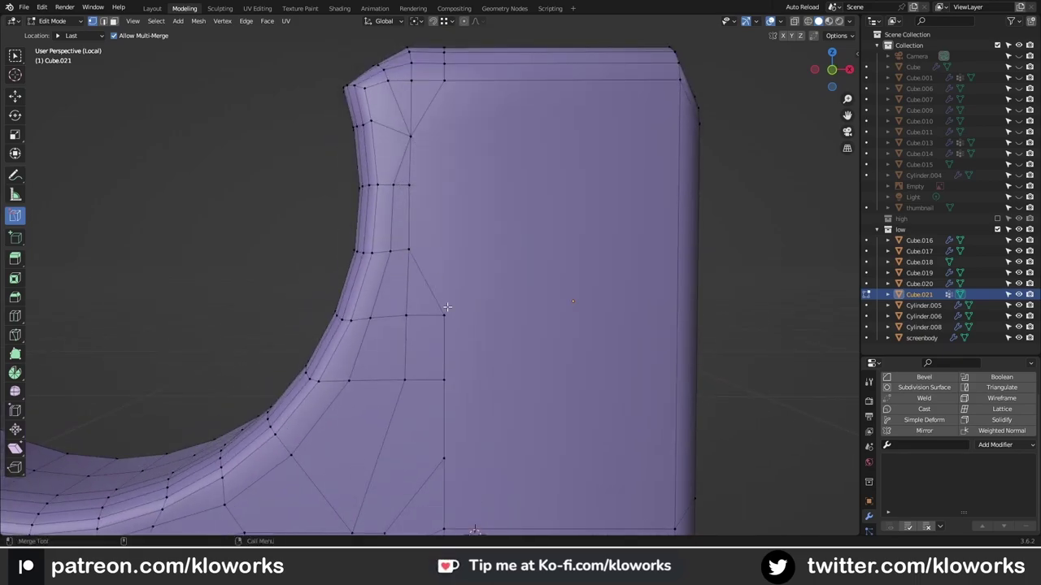
mouse_move(446, 309)
middle_mouse_down()
mouse_move(447, 234)
mouse_move(467, 252)
middle_mouse_up()
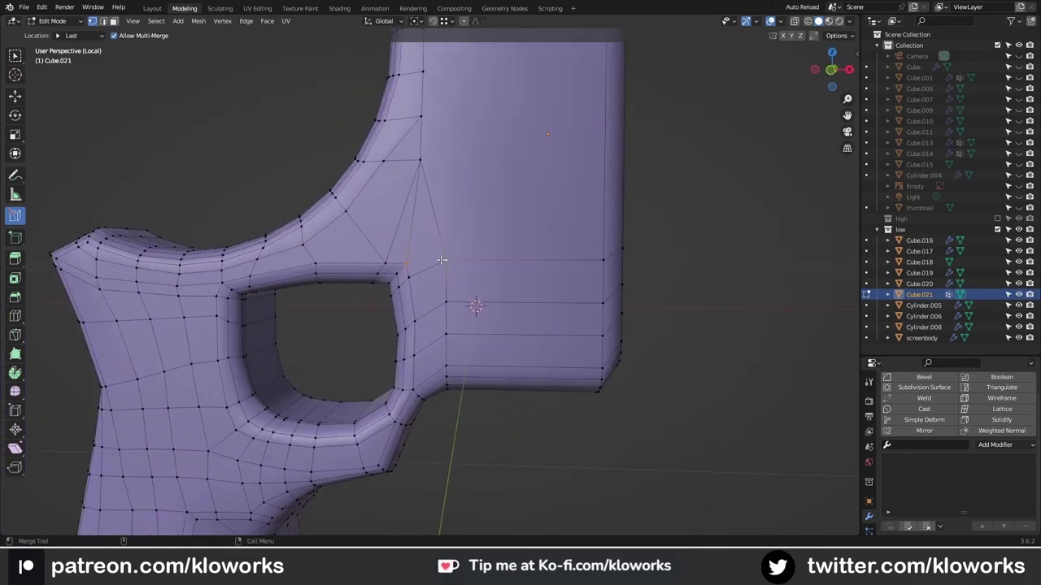
- Select the redundant edges on the grip and dissolve them
key("w")
middle_click_drag(464, 312, 236, 220)
left_click_drag(233, 220, 374, 435)
key("ctrl+x")
middle_click_drag(374, 434, 348, 364)
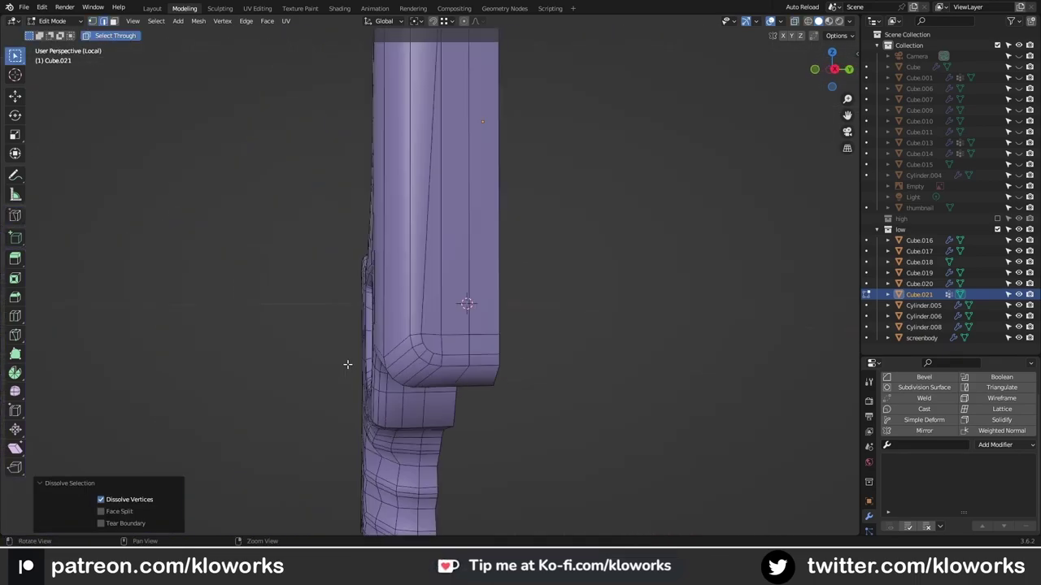
- Select the edge path around the trigger hole
middle_click_drag(370, 274, 418, 225)
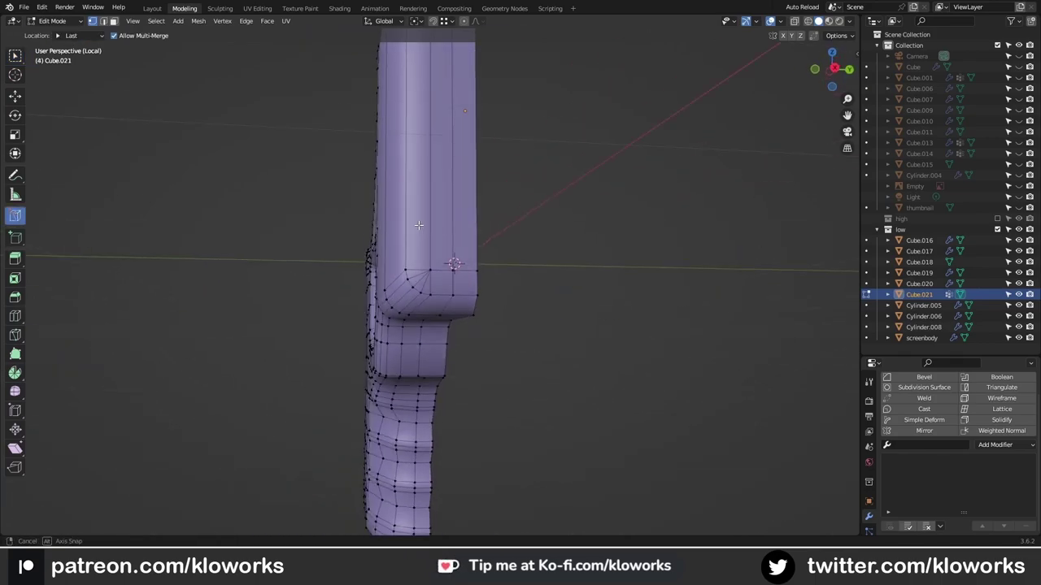
middle_click_drag(416, 322, 408, 216)
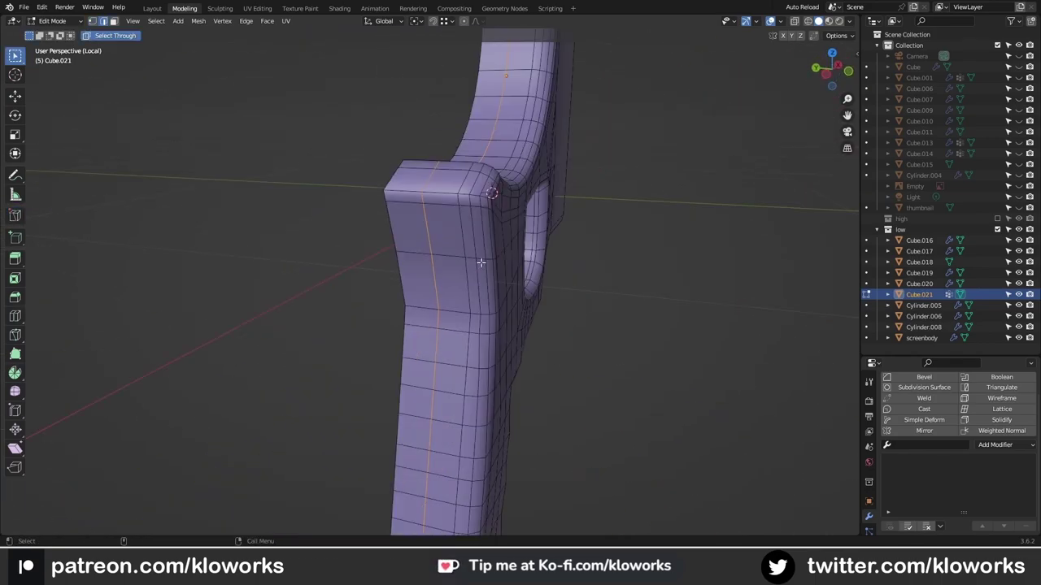
mouse_move(480, 262)
middle_mouse_down()
mouse_move(444, 239)
mouse_move(475, 281)
middle_mouse_up()
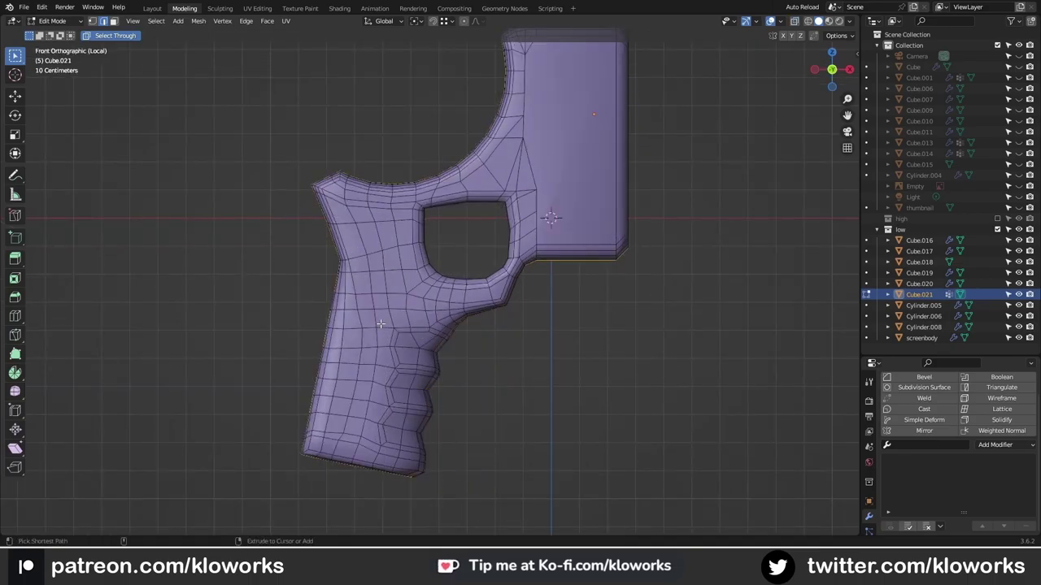
mouse_move(380, 323)
middle_mouse_down()
mouse_move(453, 318)
mouse_move(499, 274)
mouse_move(398, 297)
mouse_move(422, 301)
mouse_move(633, 223)
middle_mouse_up()
left_click(453, 318, "ctrl")
scroll(422, 300, "down", 2)
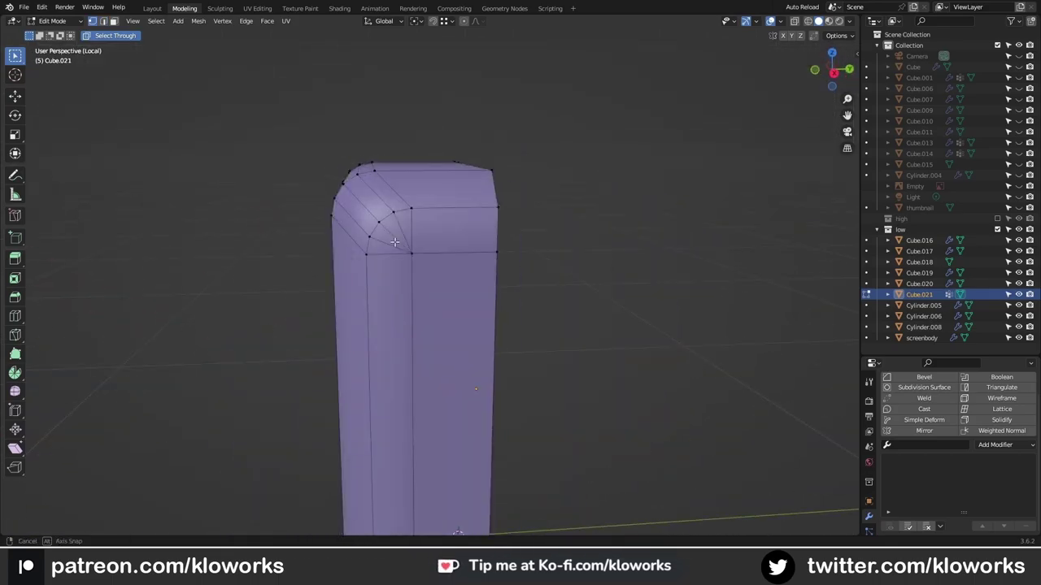
- Dissolve the selected edges at the grip body's top corner
mouse_move(324, 227)
middle_mouse_down()
mouse_move(574, 298)
mouse_move(528, 267)
mouse_move(455, 252)
middle_mouse_up()
key("ctrl+x")
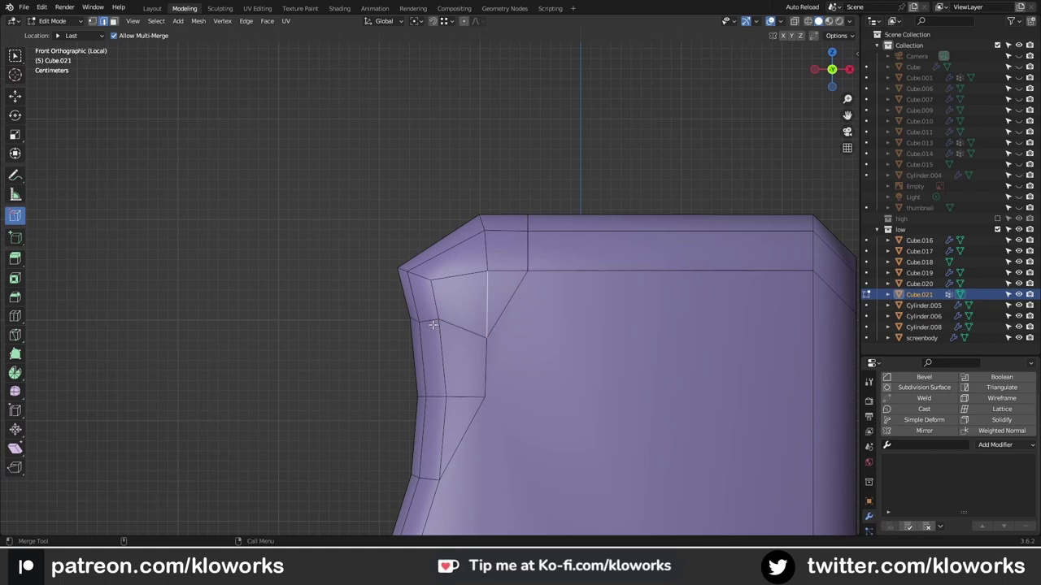
scroll(451, 241, "down", 3)
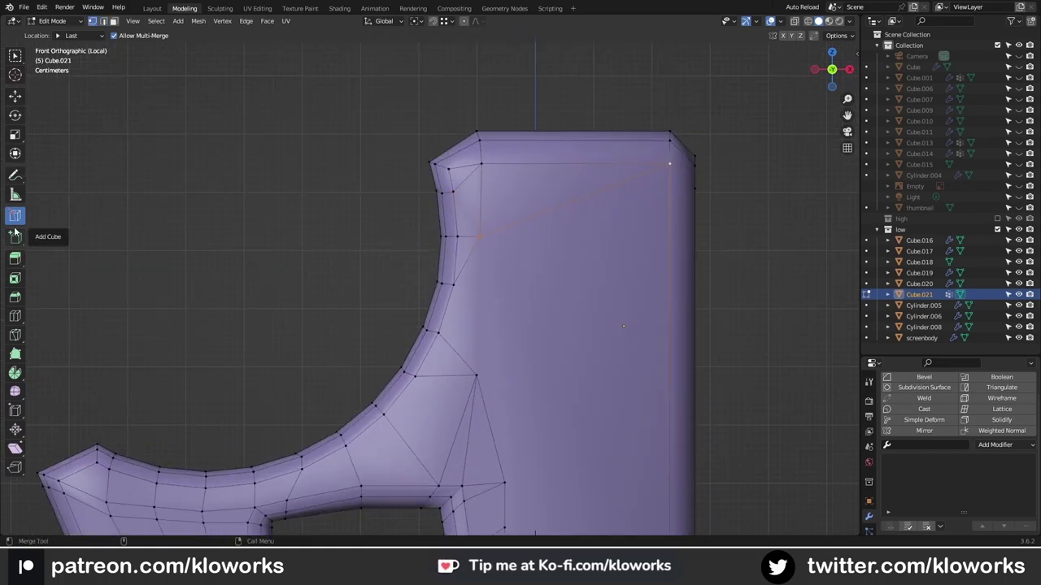
- Dissolve more surplus geometry on the grip from the front view
mouse_move(244, 244)
middle_mouse_down()
mouse_move(563, 257)
mouse_move(414, 232)
mouse_move(475, 260)
middle_mouse_up()
key("w")
key("w")
scroll(488, 261, "up", 3)
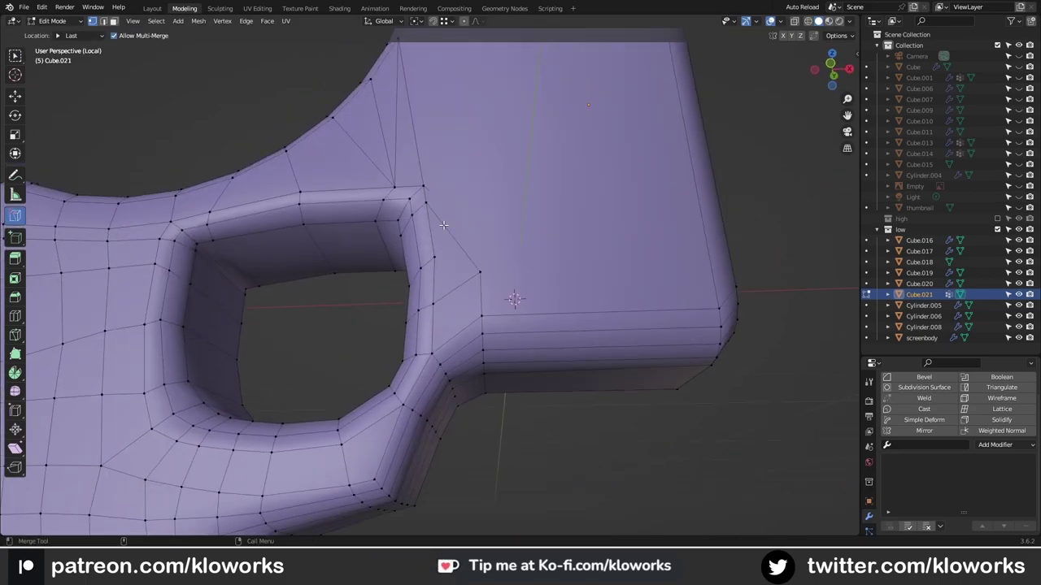
key("KP_1")
key("ctrl+x")
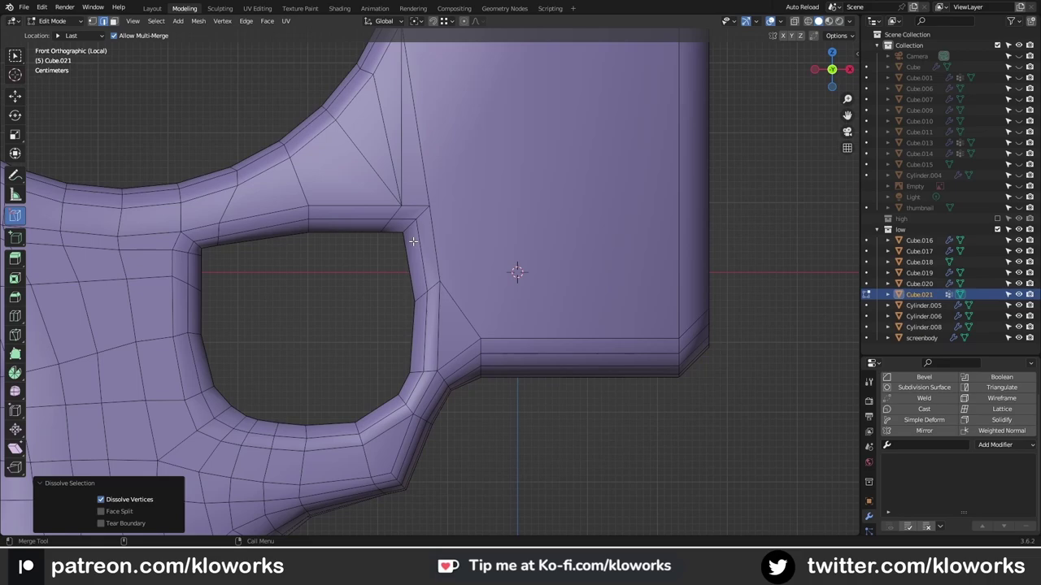
- Merge stray vertices around the trigger hole with M > At Center
scroll(413, 242, "down", 4)
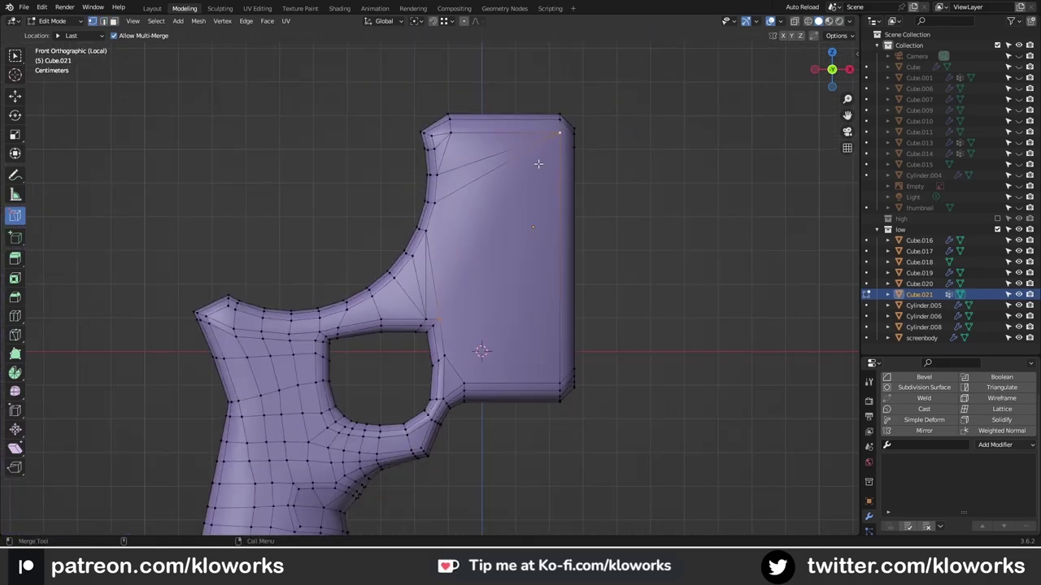
scroll(439, 252, "up", 5)
scroll(439, 252, "down", 4)
scroll(379, 230, "up", 4)
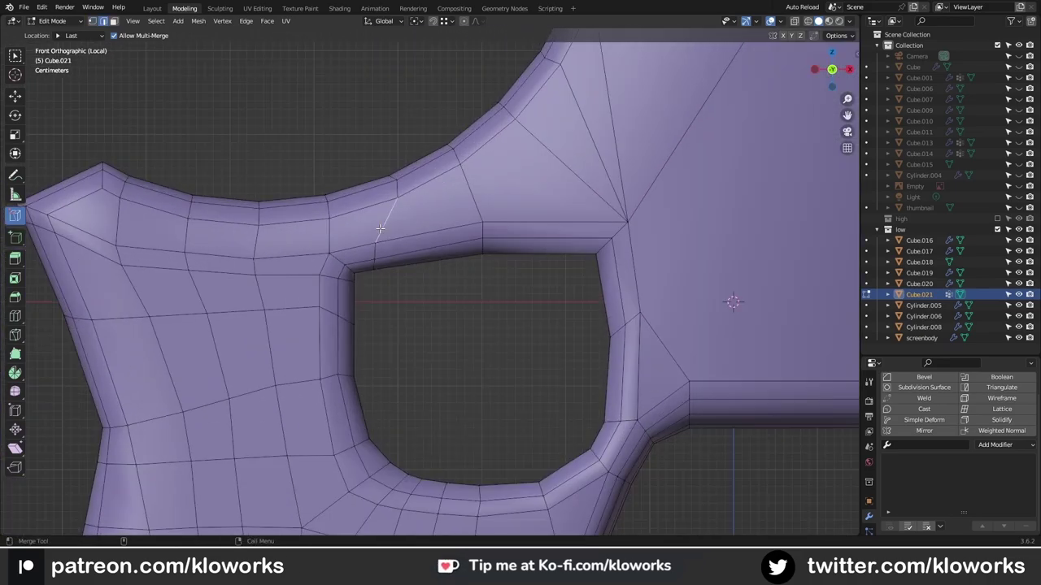
scroll(496, 142, "down", 4)
scroll(464, 258, "up", 4)
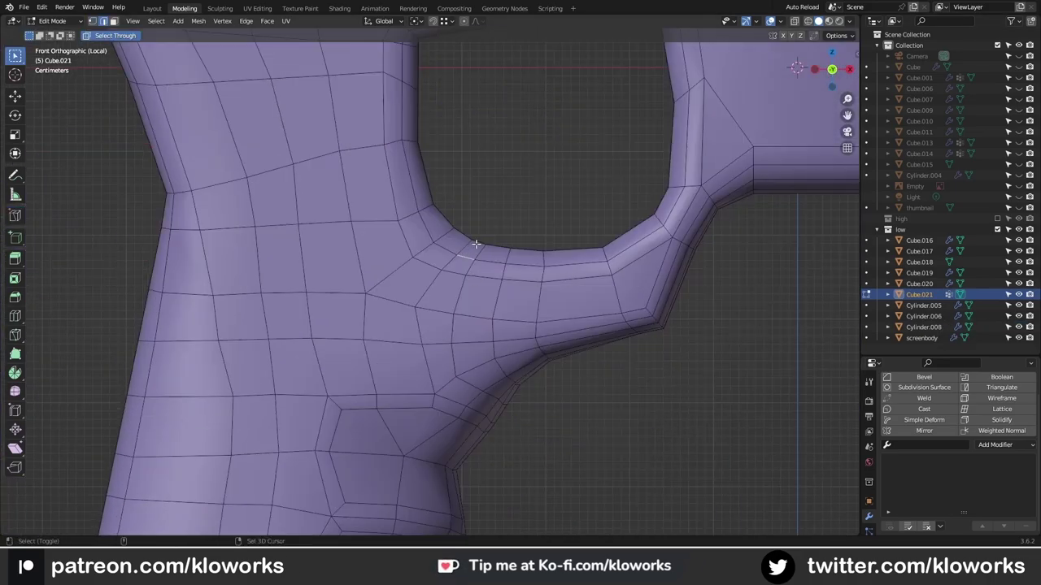
middle_click_drag(529, 280, 505, 258)
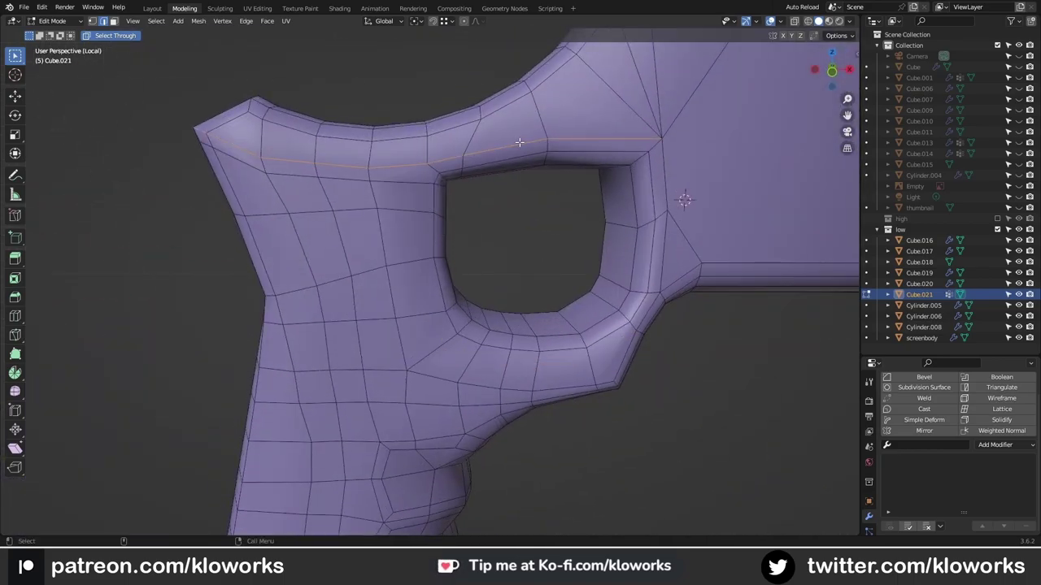
middle_click_drag(520, 142, 465, 193)
key("1")
middle_click_drag(611, 216, 483, 349)
key("2")
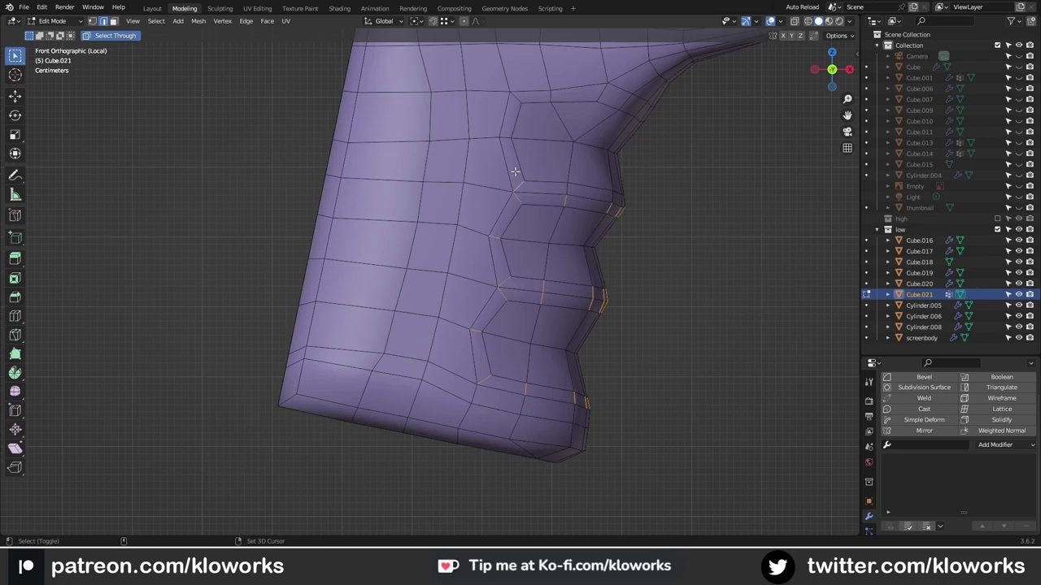
key("m")
- Reframe the whole grip and return to vertex selection
middle_click_drag(498, 260, 451, 126, "alt")
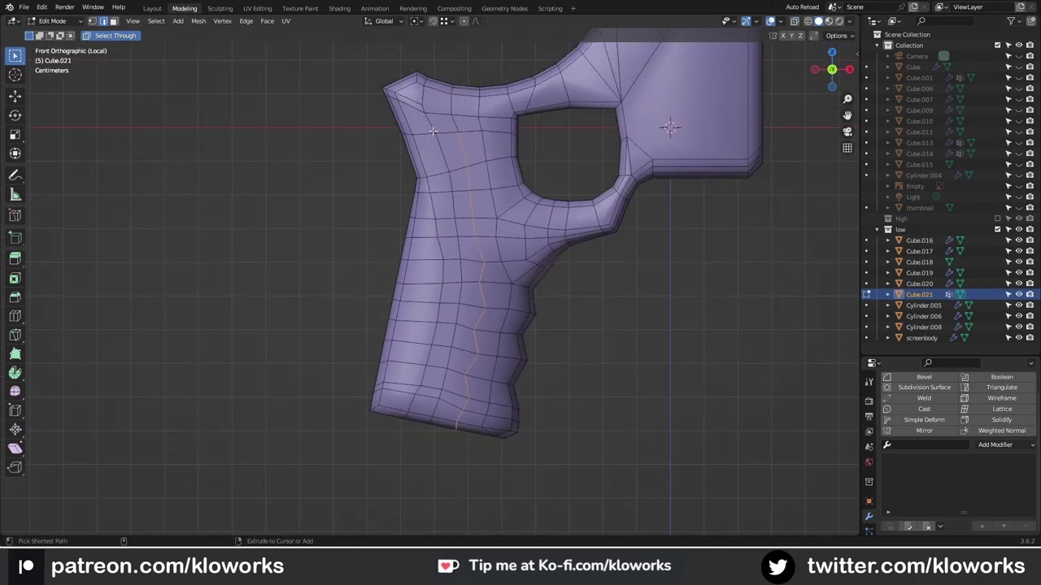
scroll(477, 215, "up", 1)
scroll(469, 216, "up", 4)
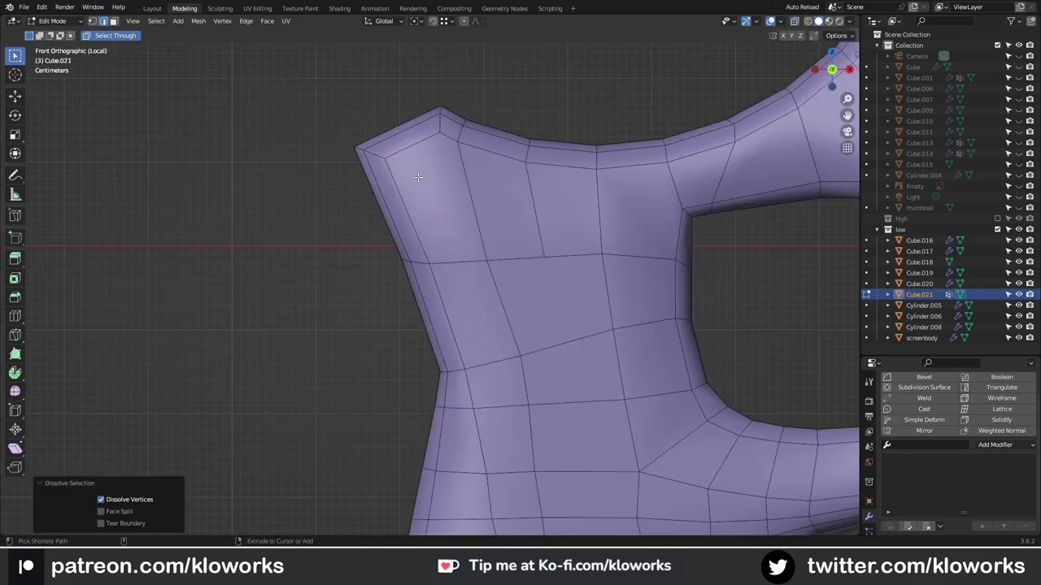
scroll(417, 177, "down", 5)
key("1")
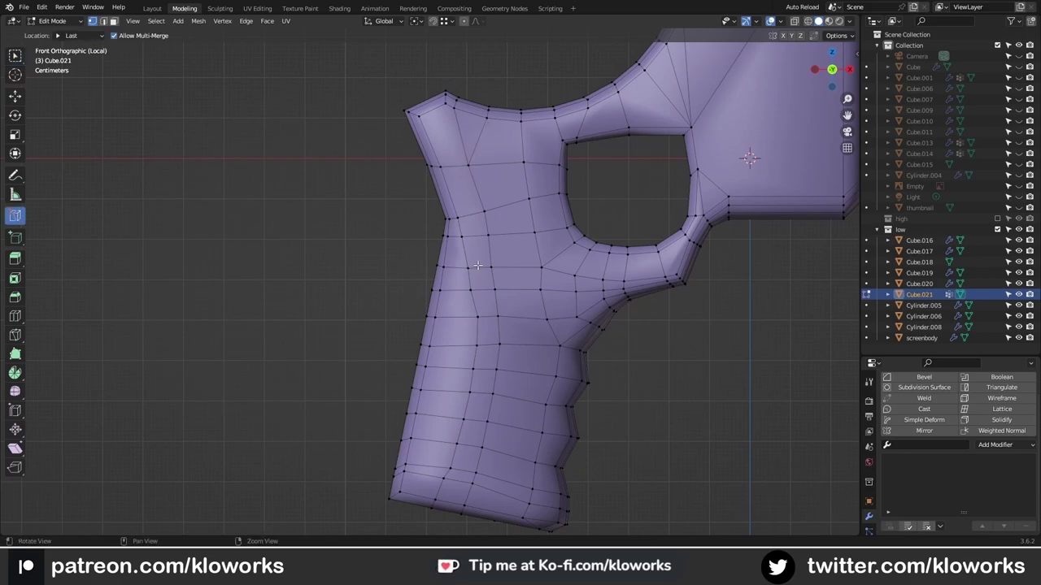
scroll(478, 265, "down", 2)
- Cut a new edge across the grip and slide a vertex along its edge
scroll(540, 251, "up", 2)
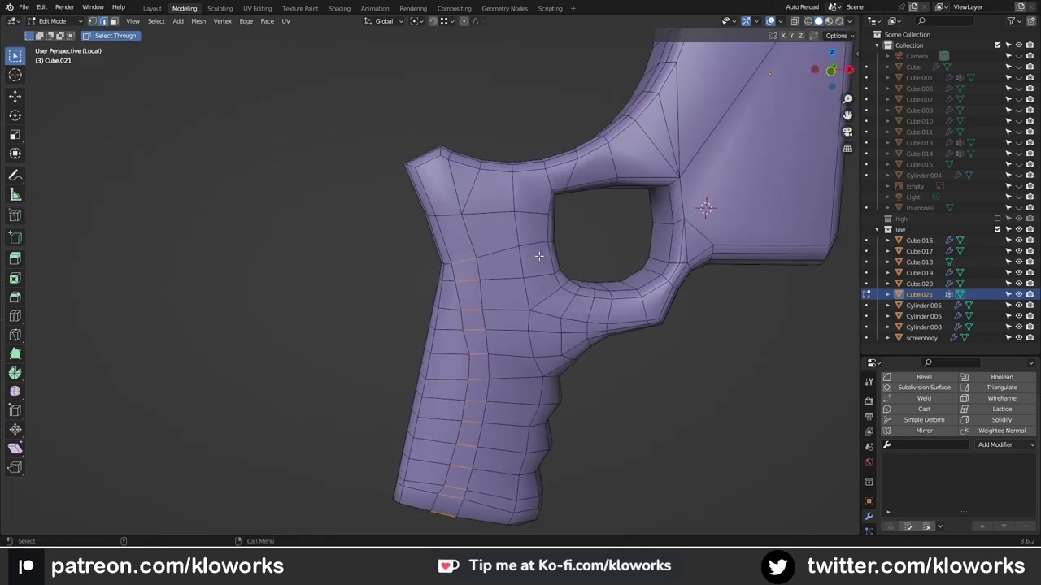
left_click(539, 251)
key("Return")
key("w")
scroll(483, 248, "up", 1)
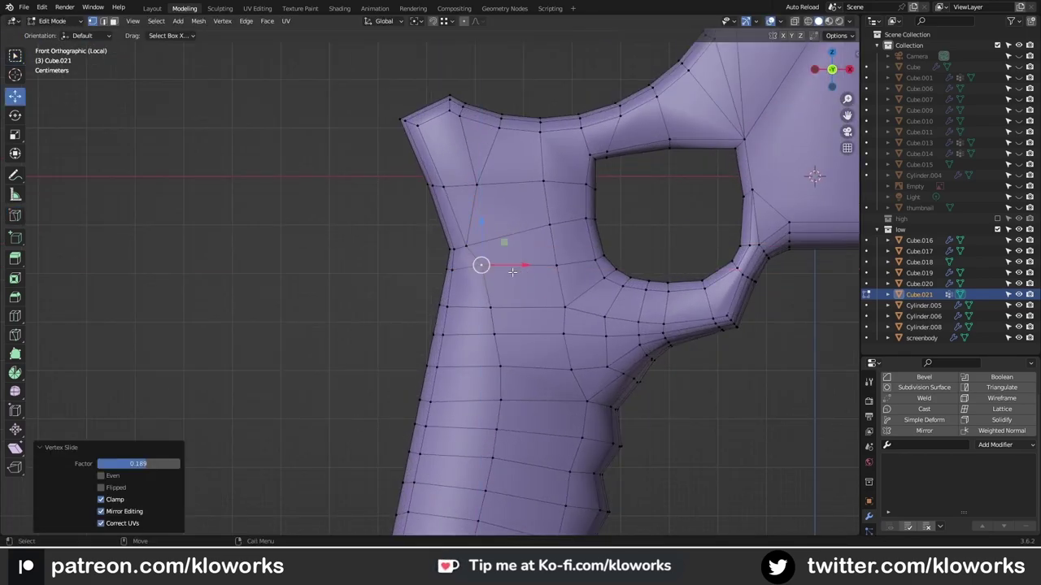
- Inspect the grip mesh from several angles, settling on the front orthographic view
middle_click_drag(512, 272, 403, 325)
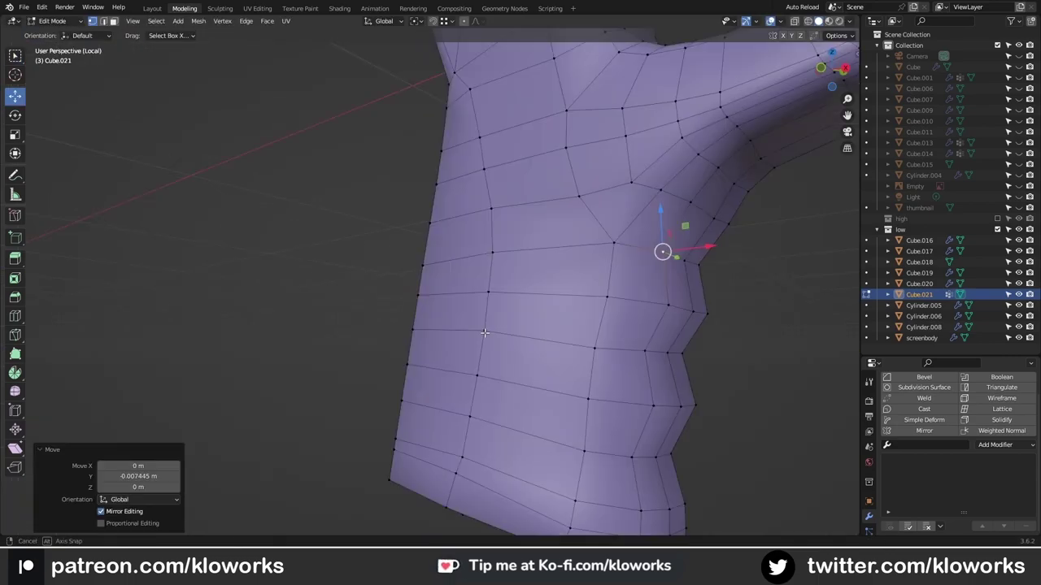
middle_click_drag(661, 252, 557, 189)
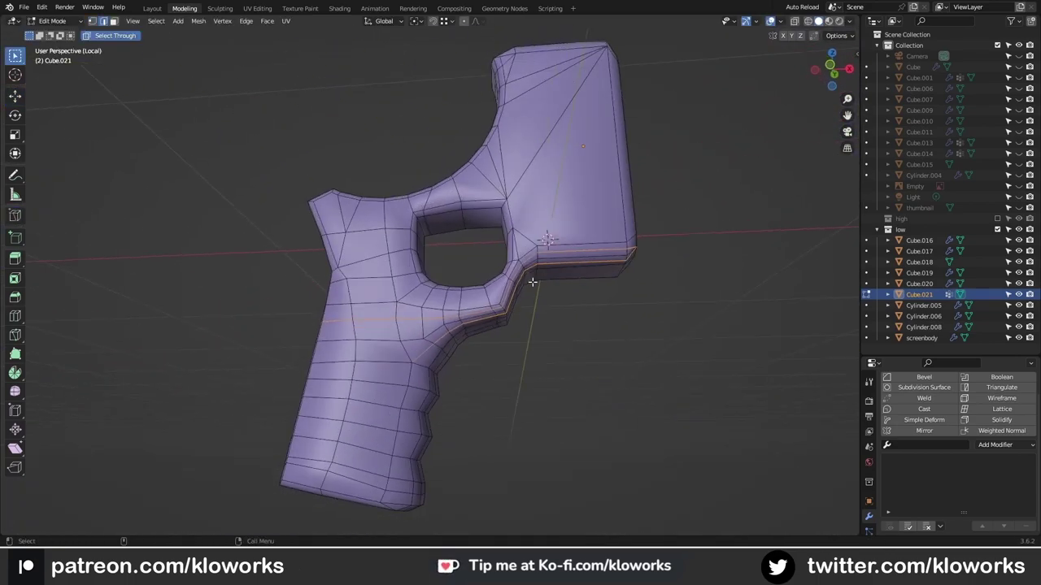
scroll(518, 308, "down", 3)
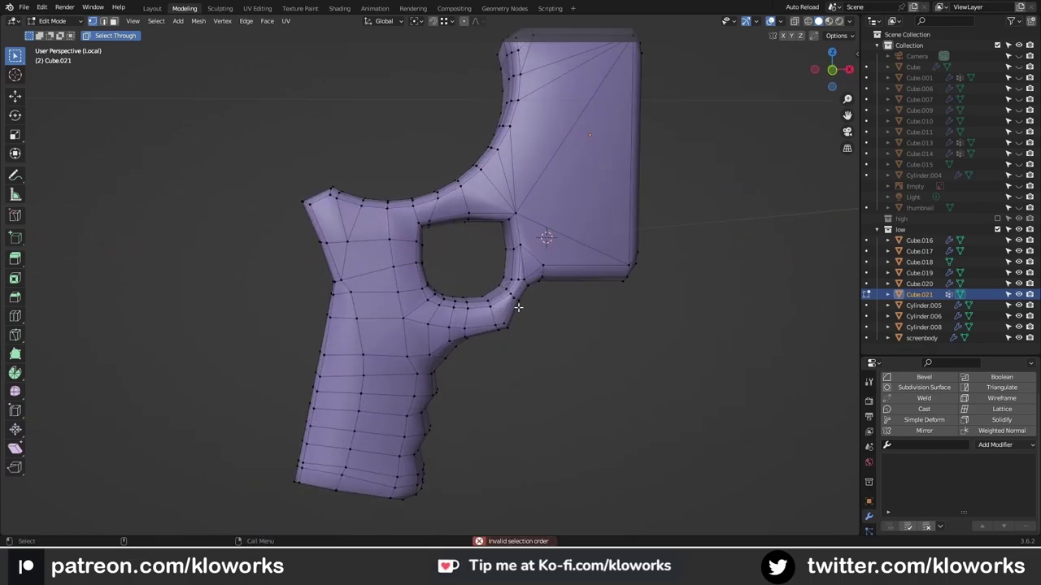
middle_click_drag(483, 317, 513, 338)
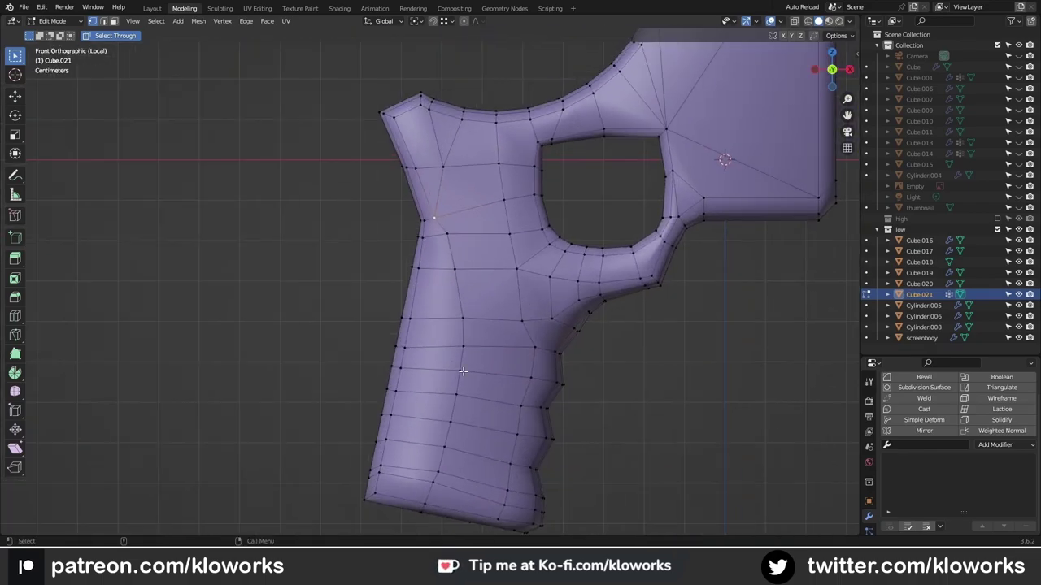
key("1")
scroll(462, 192, "up", 2)
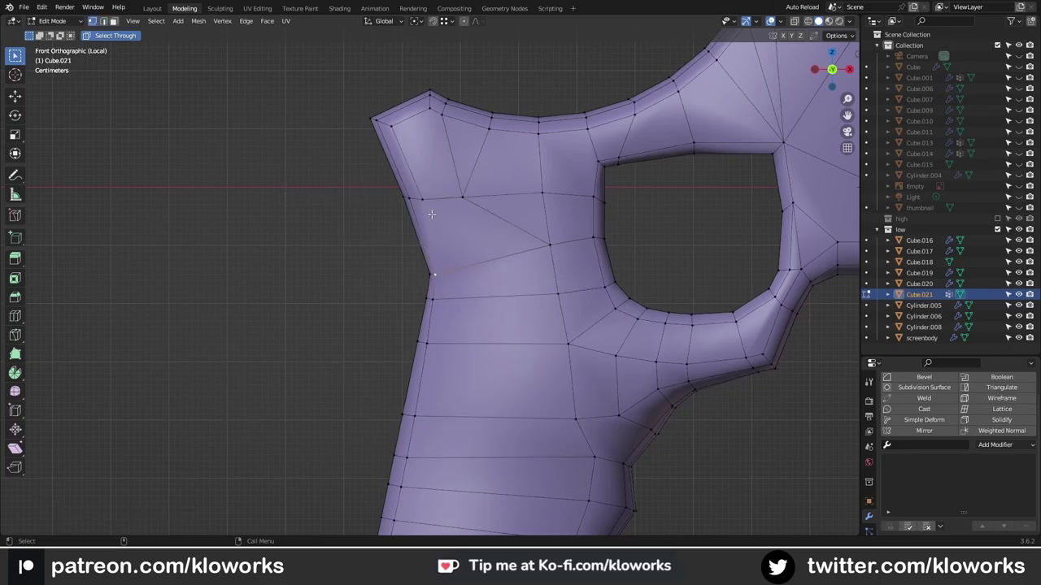
mouse_move(430, 214)
middle_mouse_down()
mouse_move(483, 363)
mouse_move(379, 336)
mouse_move(403, 303)
middle_mouse_up()
key("1")
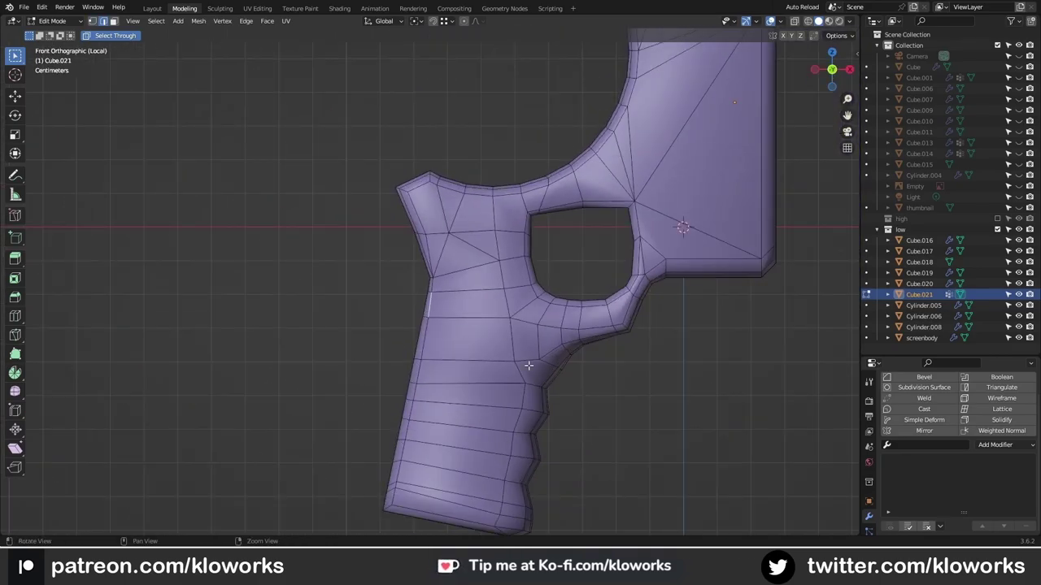
scroll(448, 290, "up", 3)
scroll(449, 332, "down", 3)
scroll(442, 392, "up", 3)
- Merge stray vertices along the grip's lower handle and dissolve the selected vertices
key("m")
scroll(443, 392, "up", 2)
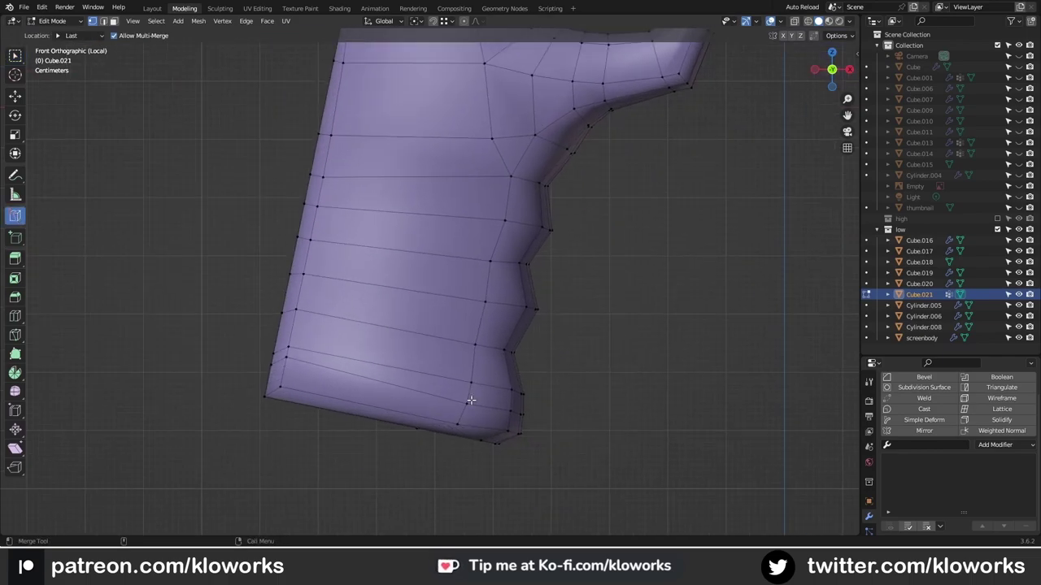
scroll(340, 349, "down", 1)
middle_click_drag(309, 427, 408, 385)
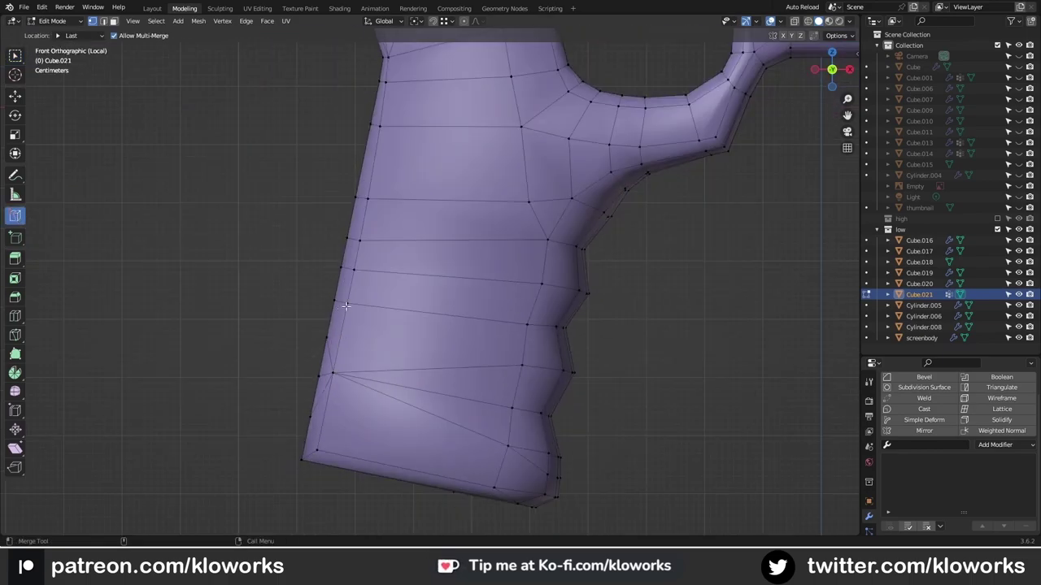
middle_click_drag(345, 306, 422, 241)
left_click_drag(422, 240, 442, 257)
key("ctrl+x")
scroll(423, 424, "down", 3)
middle_click_drag(423, 425, 388, 329)
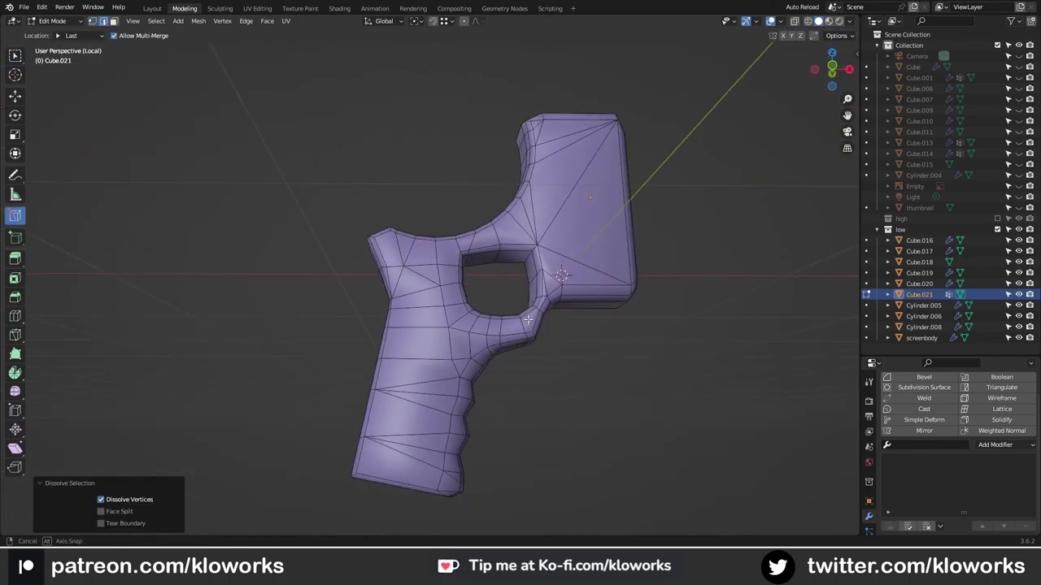
mouse_move(527, 319)
middle_mouse_down()
mouse_move(528, 269)
mouse_move(548, 256)
mouse_move(506, 229)
mouse_move(488, 276)
mouse_move(530, 288)
mouse_move(533, 279)
middle_mouse_up()
- Isolate the teal block Cube.020 in Edit Mode and remove its Subdivision modifier
key("KP_Divide")
key("Tab")
left_click(548, 256)
key("KP_Divide")
key("Tab")
key("ctrl+z")
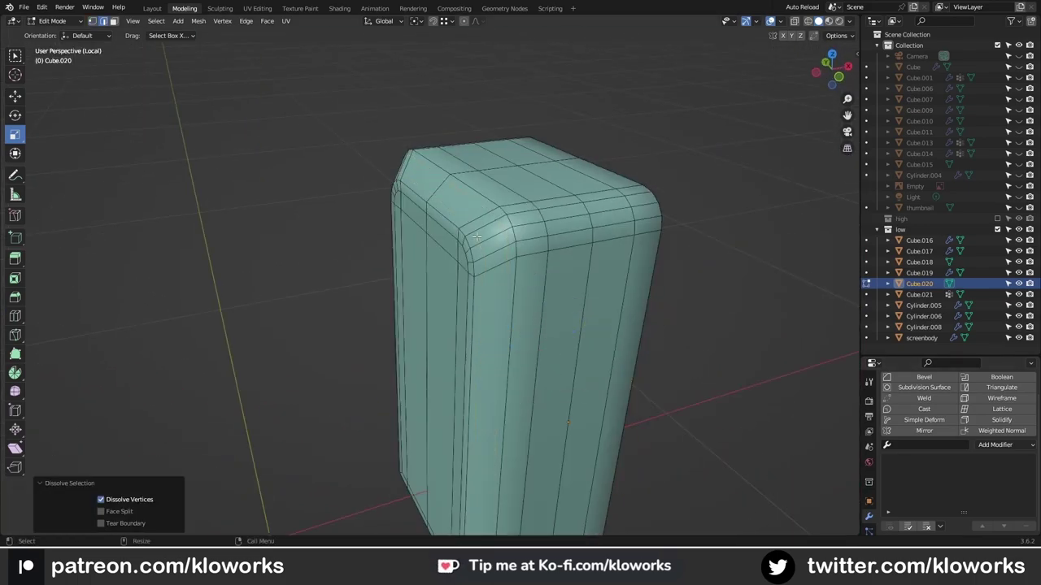
- Merge the extra vertices on Cube.020's rounded top corners
middle_click_drag(476, 236, 425, 448)
key("Tab")
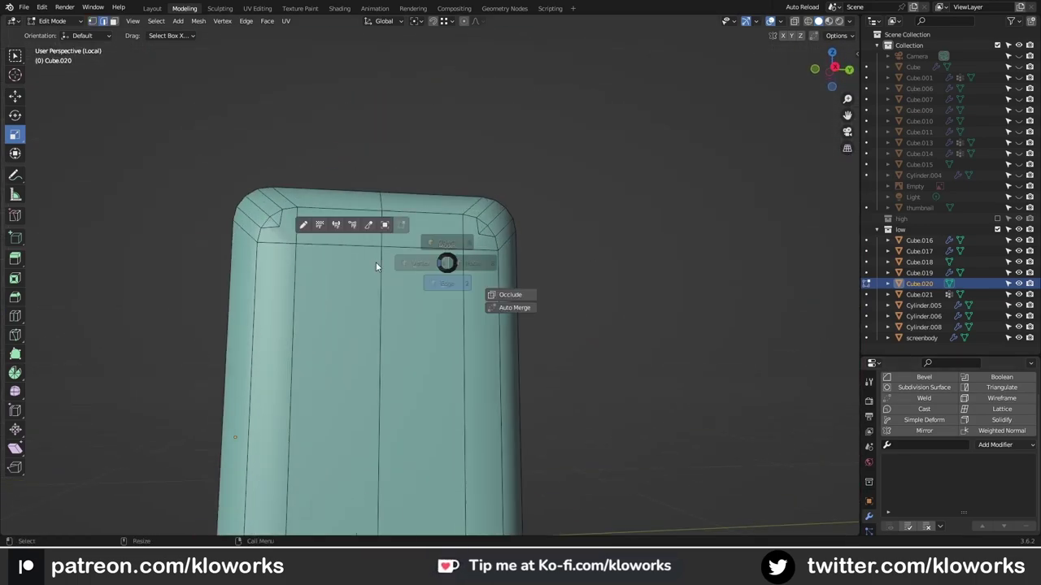
middle_click_drag(405, 237, 595, 280)
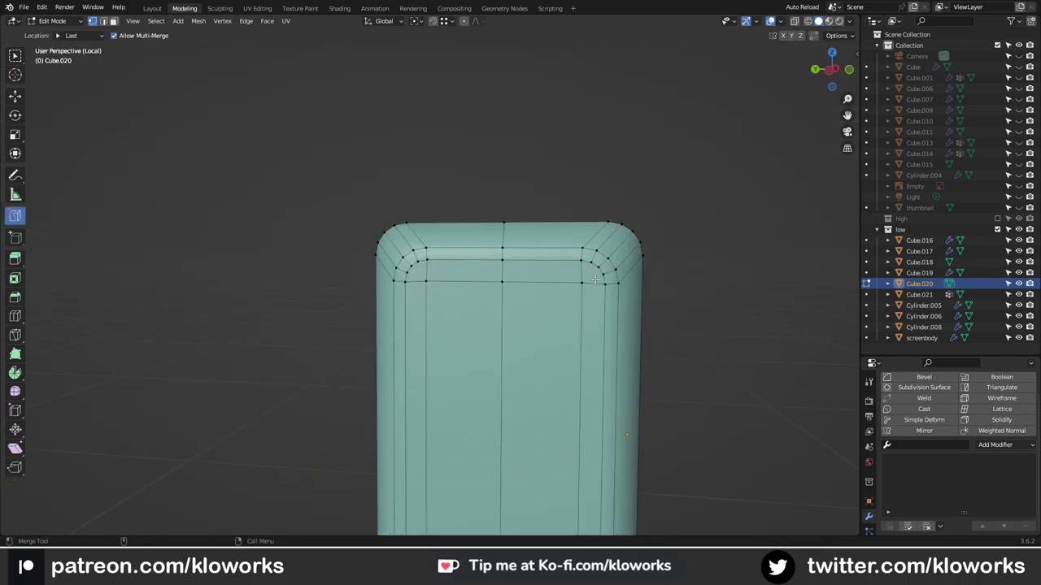
middle_click_drag(626, 259, 372, 523)
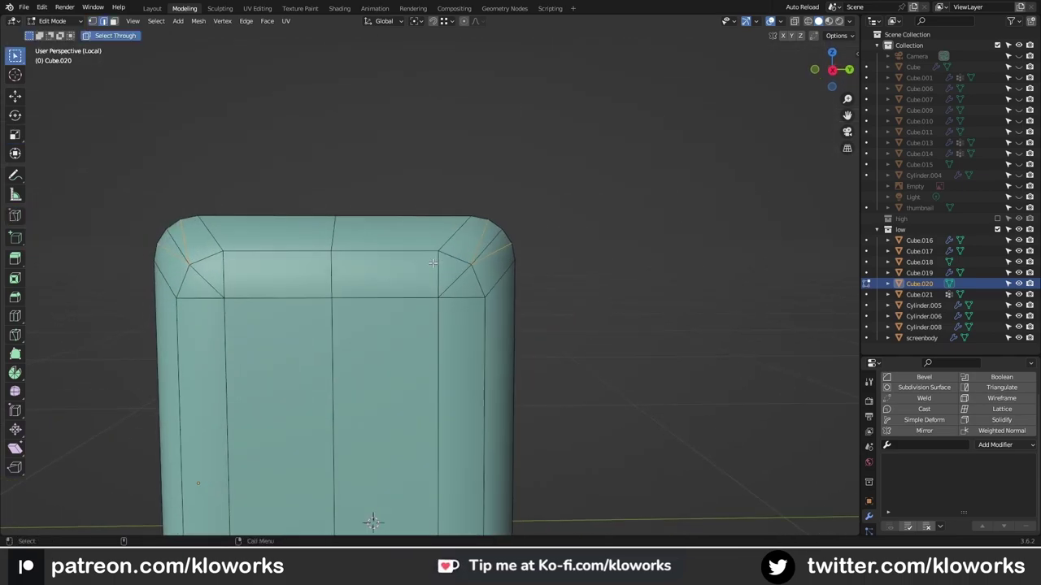
left_click(371, 477, "alt")
mouse_move(372, 477)
middle_mouse_down()
mouse_move(325, 298)
mouse_move(404, 245)
middle_mouse_up()
- Isolate the pink side box Cube.017 to check it, then return to the full model
key("KP_Divide")
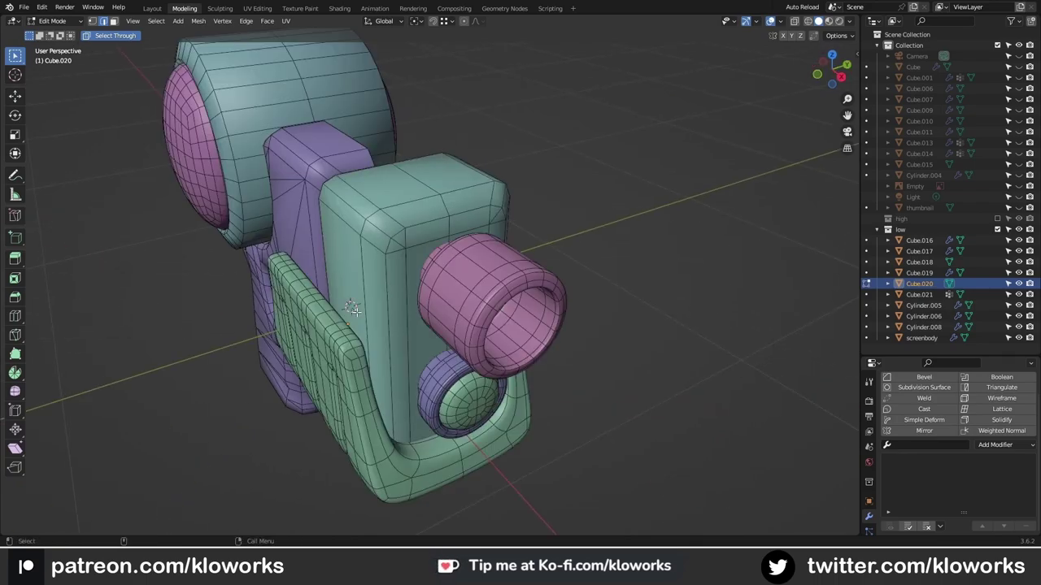
key("Tab")
left_click(521, 278)
key("KP_Divide")
middle_click_drag(490, 280, 525, 250)
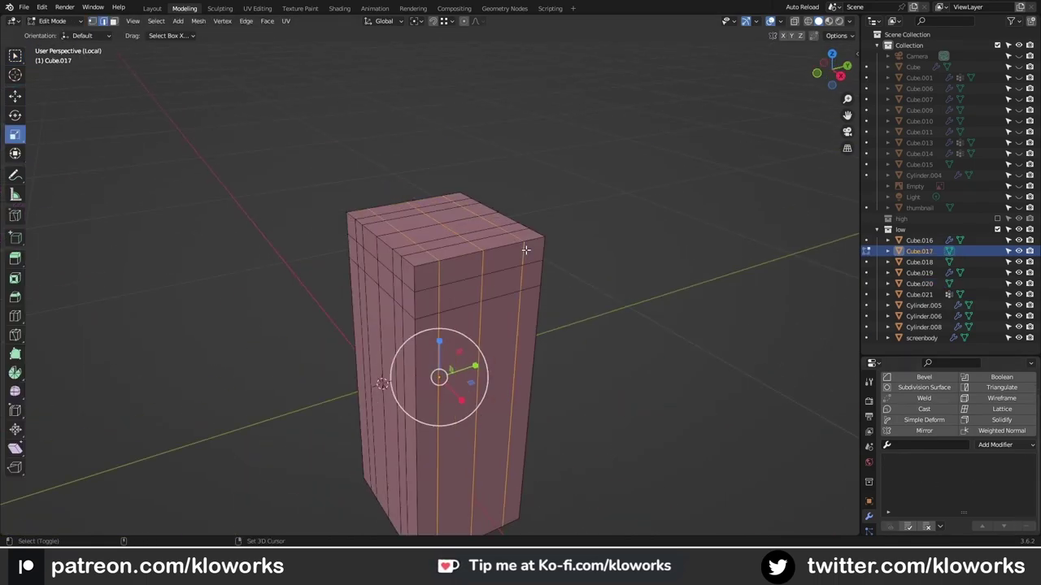
key("KP_Divide")
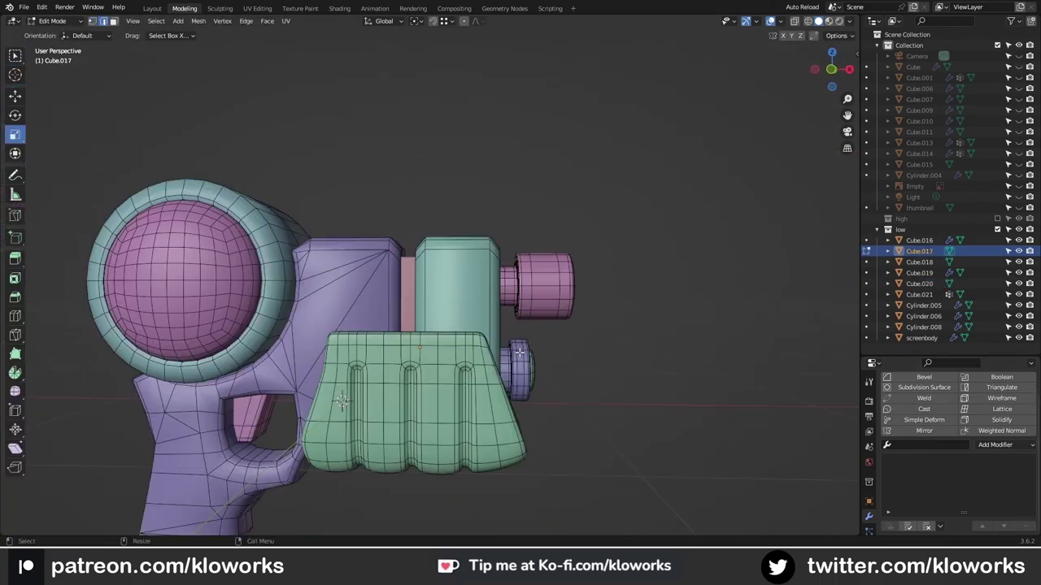
- Select the pink barrel cylinder Cylinder.005
middle_click_drag(519, 351, 488, 309)
key("Tab")
left_click(488, 273)
- Isolate the pink barrel and move its end vertices along the X axis
key("KP_Divide")
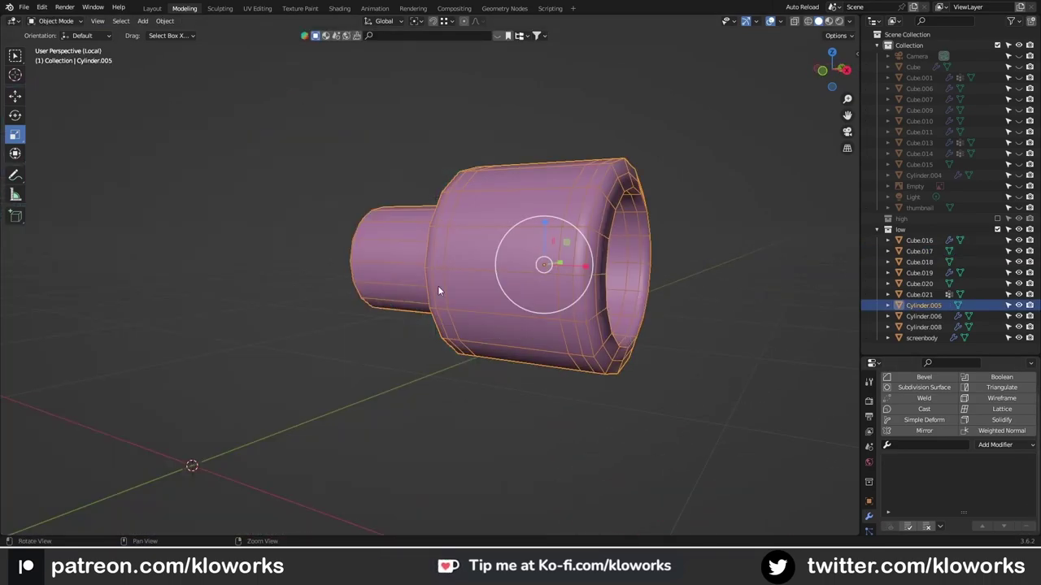
key("Tab")
key("g")
key("x")
key("w")
middle_click_drag(559, 320, 537, 301)
scroll(536, 301, "up", 4)
- Inspect the barrel's hollow end from side and end-on views, then show all parts
middle_click_drag(635, 237, 537, 349)
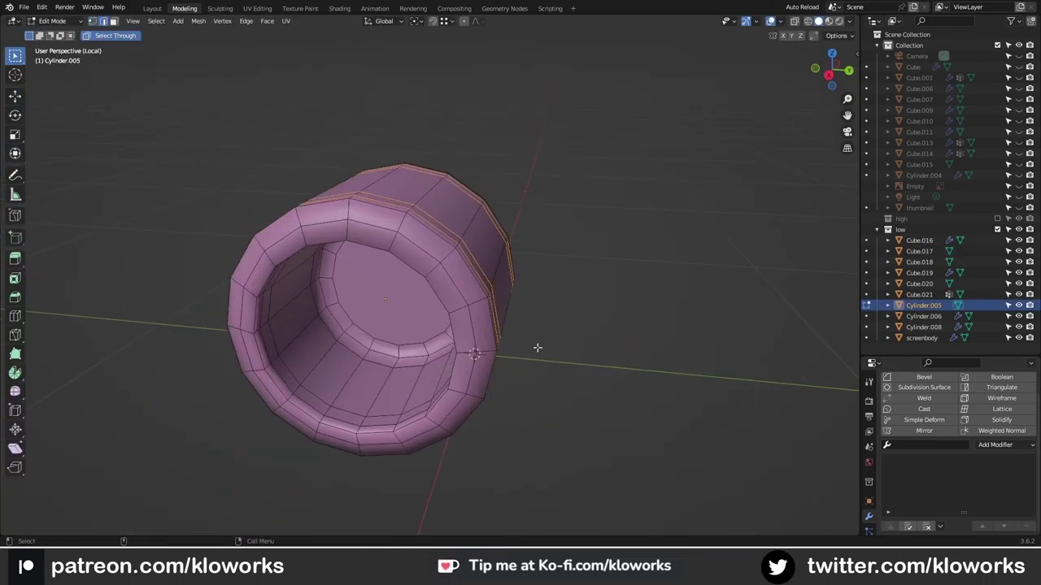
key("KP_1")
mouse_move(536, 246)
middle_mouse_down()
mouse_move(445, 343)
mouse_move(355, 290)
middle_mouse_up()
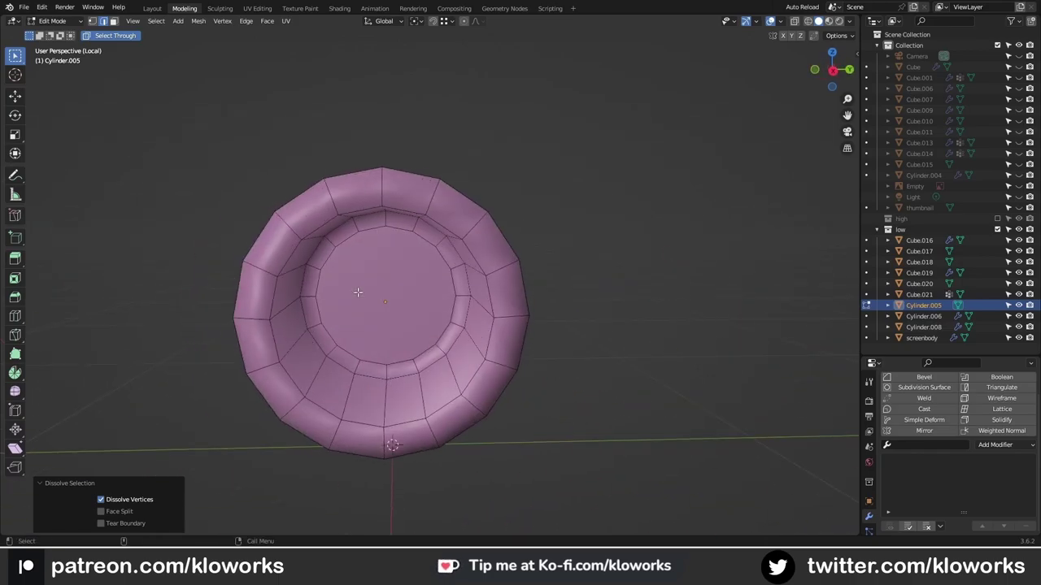
key("KP_3")
key("Tab")
middle_click_drag(547, 298, 475, 295)
key("KP_Divide")
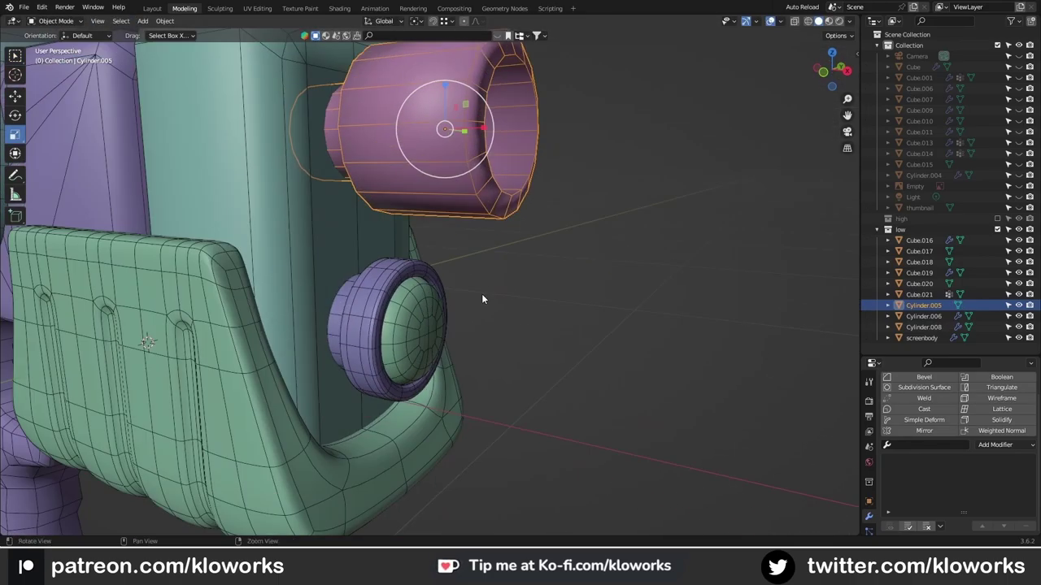
- Frame the pink barrel in front view and review its mesh
key("KP_1")
key("Tab")
key("KP_Decimal")
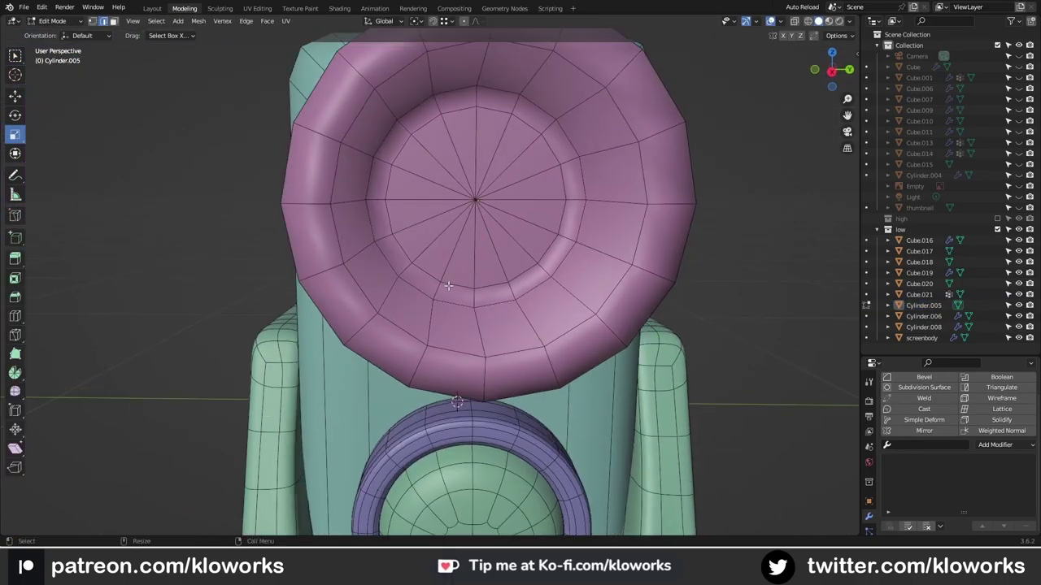
mouse_move(482, 299)
middle_mouse_down()
mouse_move(530, 290)
mouse_move(482, 147)
middle_mouse_up()
key("Tab")
- Isolate the purple ring cylinder and view its mesh from the side in Edit Mode
left_click(406, 244)
key("KP_Decimal")
middle_click_drag(342, 175, 381, 177)
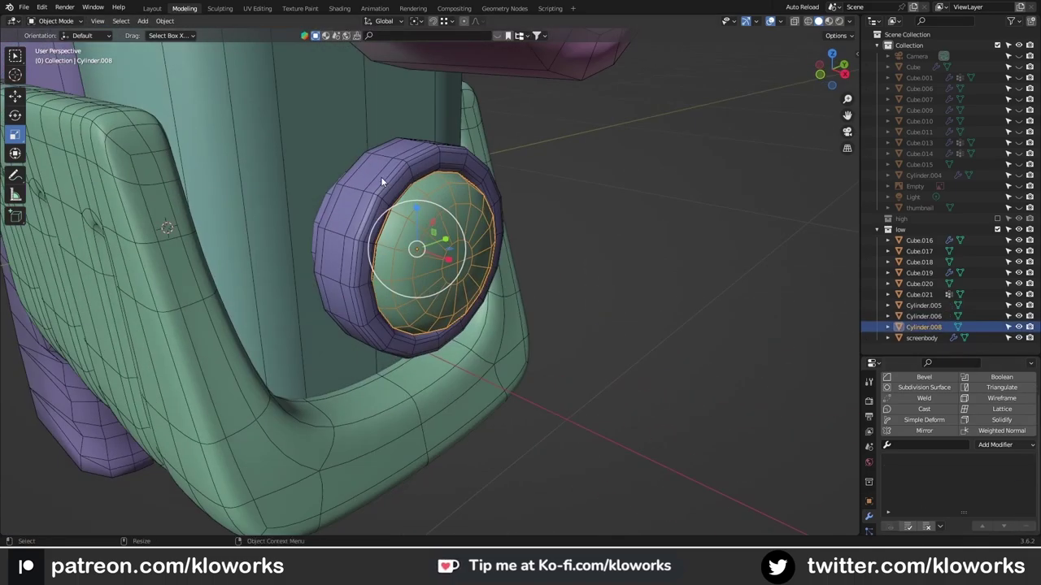
key("KP_Divide")
key("Tab")
middle_click_drag(485, 184, 464, 289)
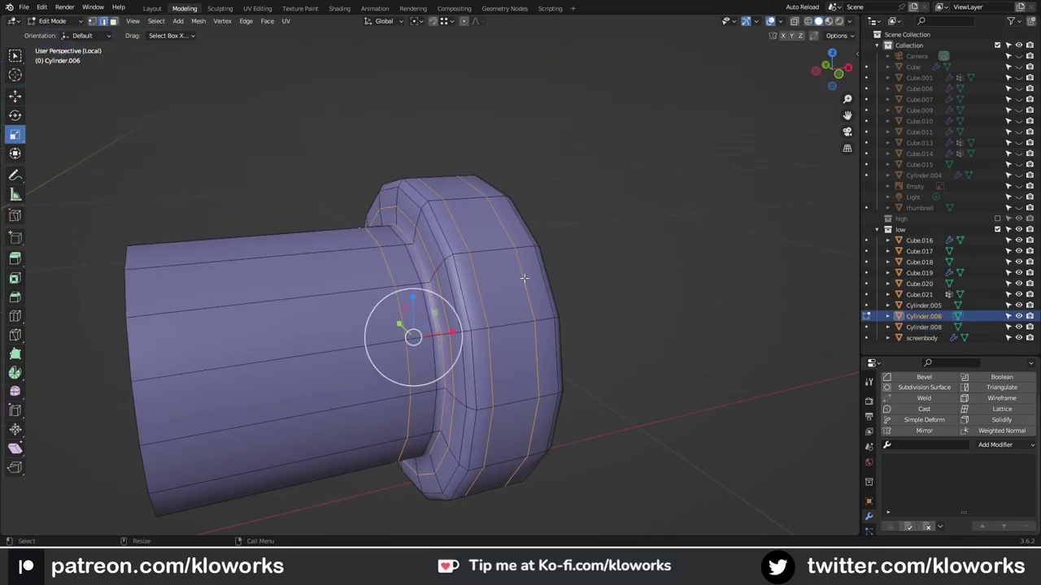
key("KP_1")
mouse_move(511, 255)
middle_mouse_down()
mouse_move(446, 268)
mouse_move(425, 350)
mouse_move(395, 262)
middle_mouse_up()
- Dissolve an extra edge loop on the purple cylinder with Ctrl+X
key("ctrl+x")
key("KP_1")
key("KP_3")
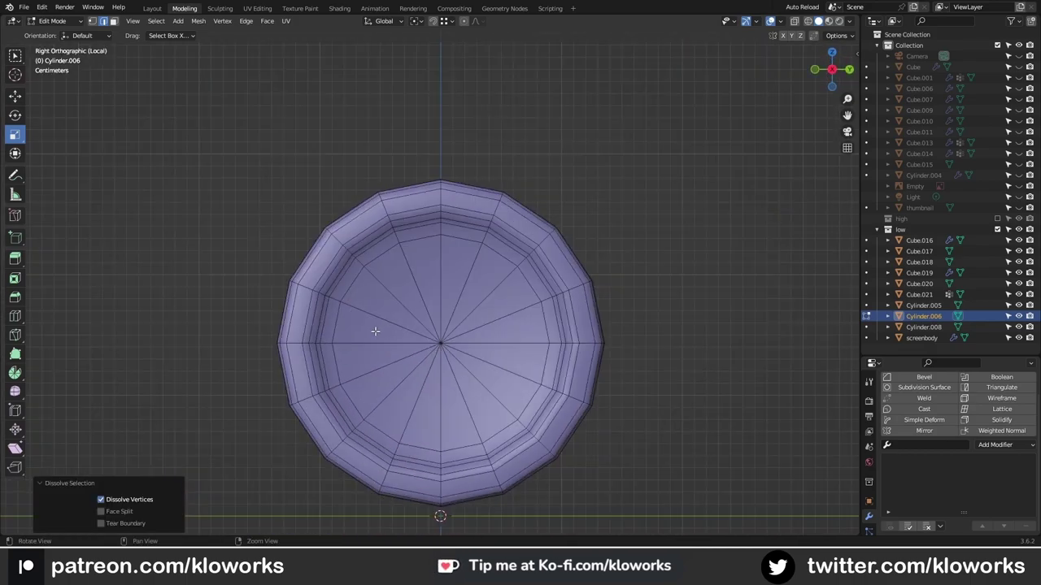
key("KP_1")
- Scale the loop at the cylinder's step flat on X (S X 0)
key("z")
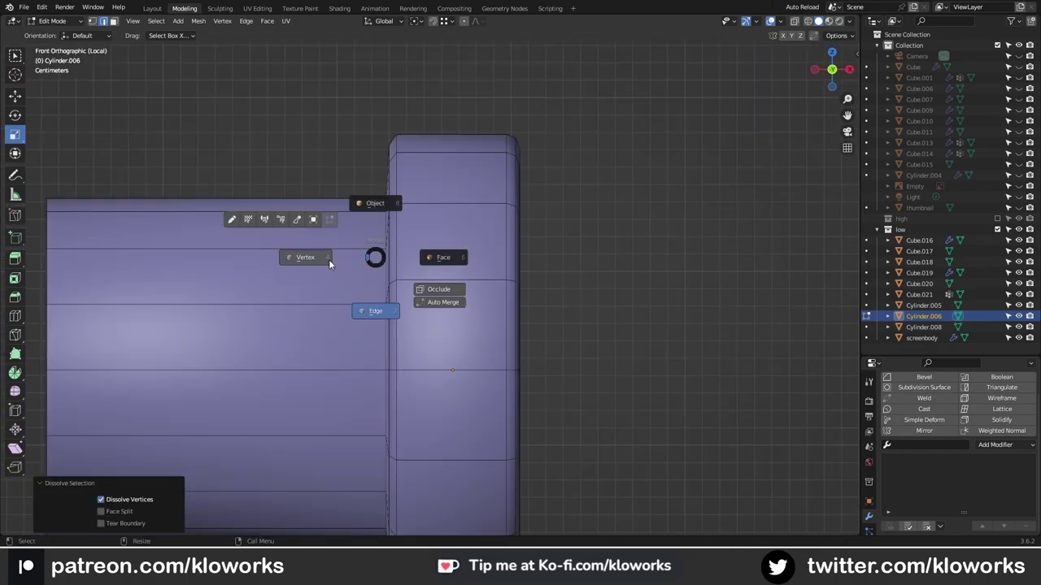
left_click_drag(365, 126, 422, 472)
scroll(625, 287, "up", 2)
key("s")
key("x")
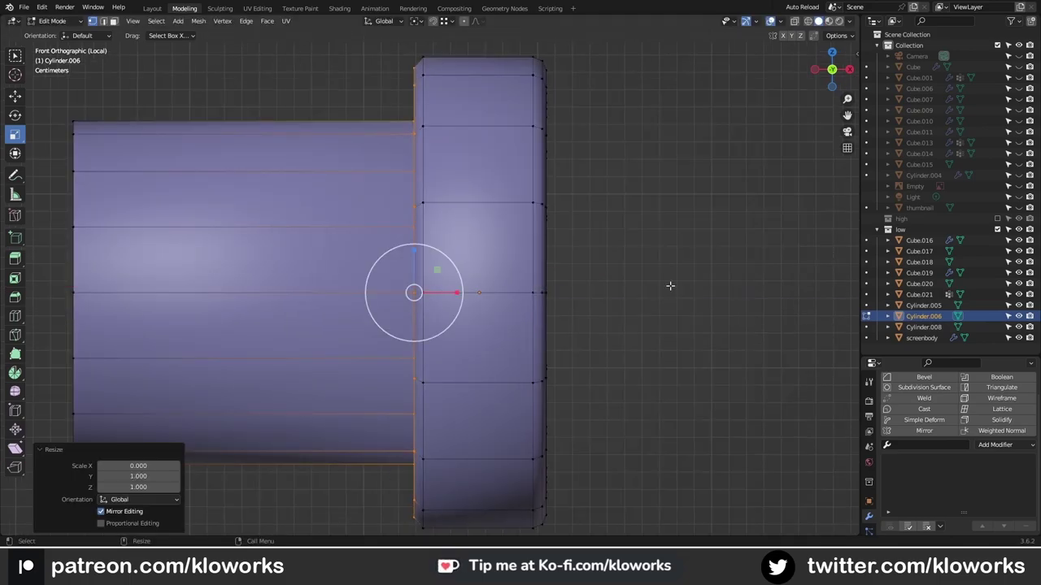
key("KP_3")
mouse_move(339, 269)
middle_mouse_down()
mouse_move(423, 183)
mouse_move(564, 226)
mouse_move(513, 274)
mouse_move(488, 163)
middle_mouse_up()
- Triangulate the green button dome's center from the right-click face menu
key("KP_Divide")
key("Tab")
scroll(488, 162, "down", 3)
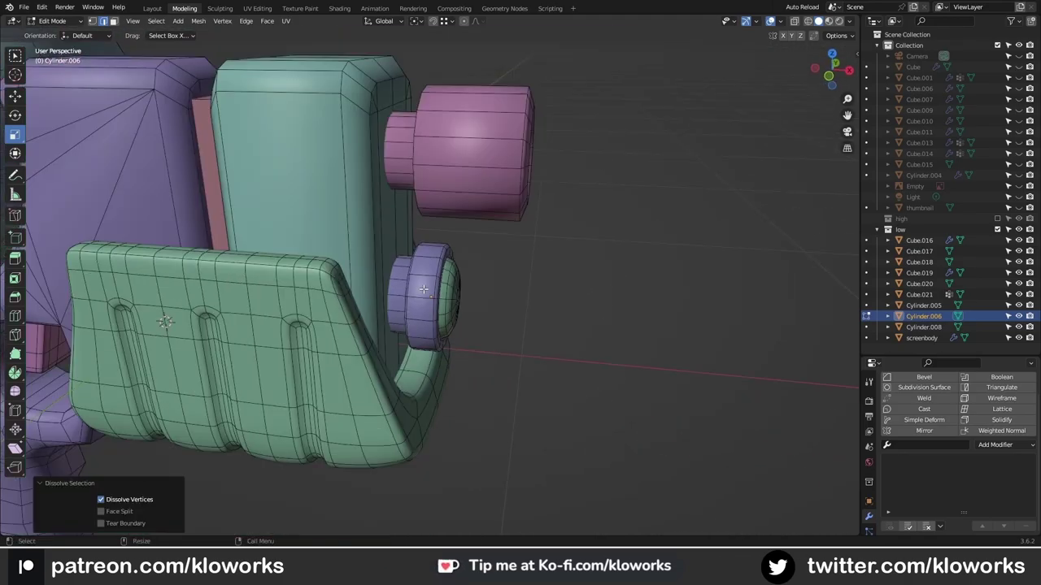
left_click(480, 246)
key("KP_Decimal")
key("Tab")
scroll(480, 251, "up", 3)
right_click(423, 383)
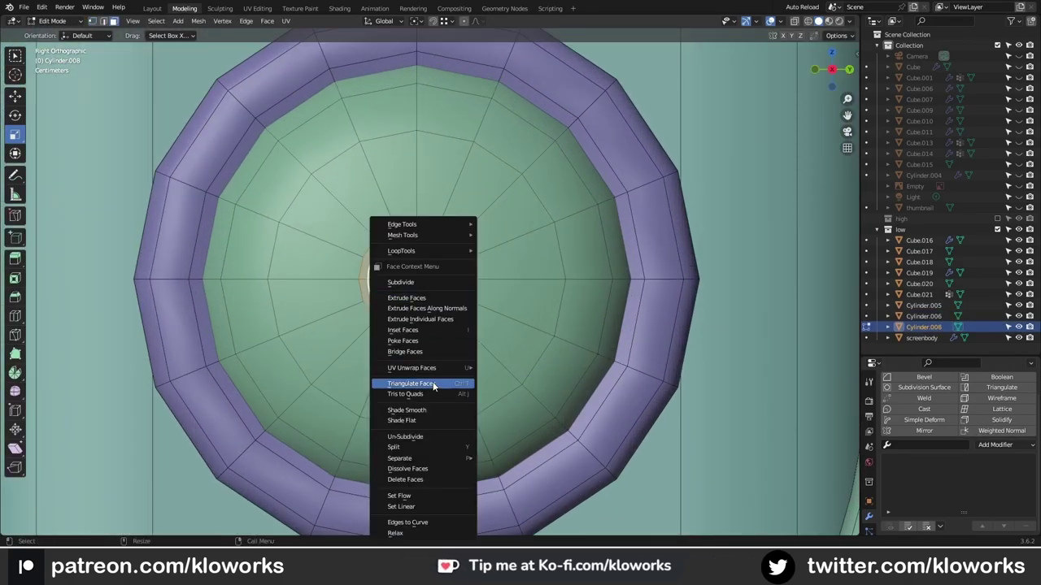
middle_click_drag(423, 383, 573, 250)
- Check the pink side block (Cube.019) in isolation, then return to the full blaster
key("Tab")
left_click(525, 257)
key("KP_Divide")
key("Tab")
scroll(173, 257, "up", 2)
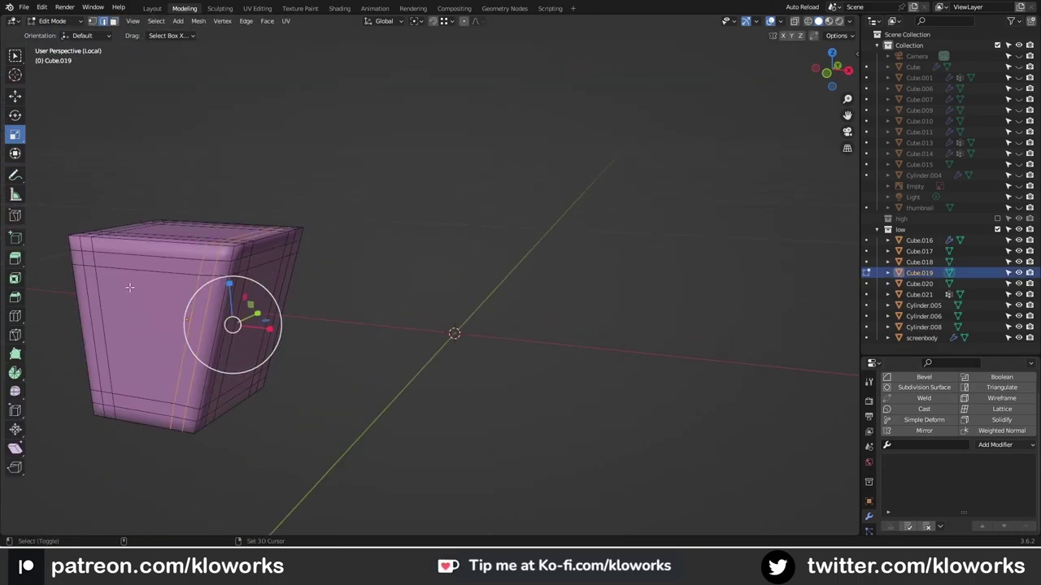
middle_click_drag(173, 257, 478, 433)
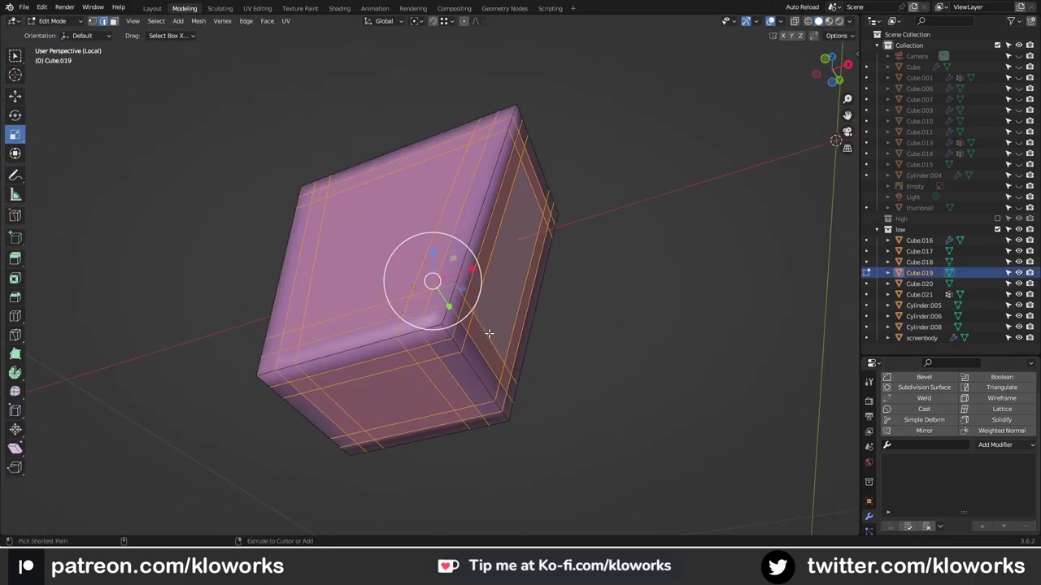
key("KP_Divide")
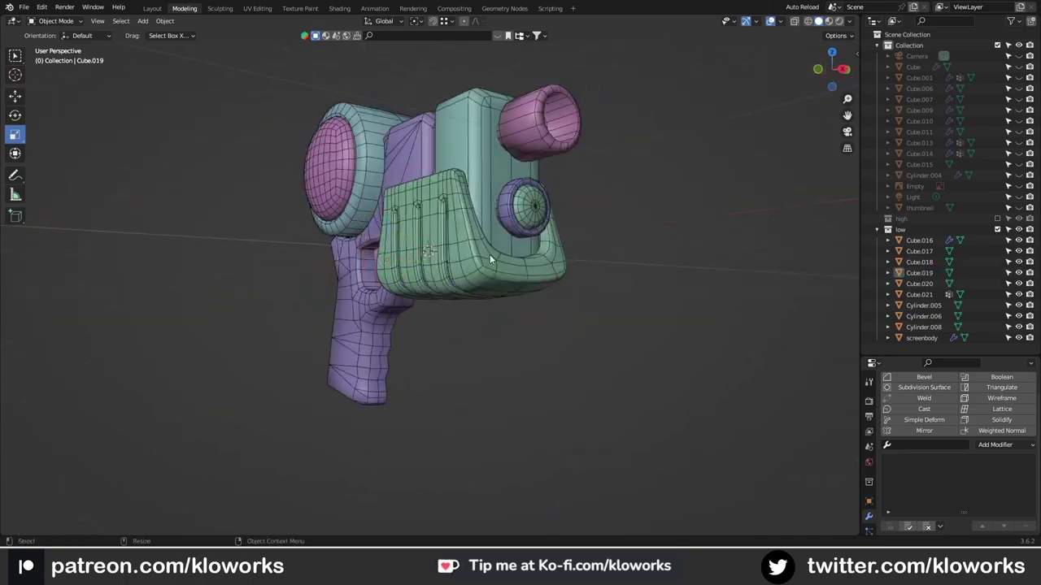
- Inspect the green grooved grip cover and collapse selected groove vertices with Merge
left_click(489, 253)
key("KP_Divide")
mouse_move(561, 365)
middle_mouse_down()
mouse_move(637, 386)
mouse_move(603, 209)
mouse_move(585, 232)
mouse_move(391, 211)
middle_mouse_up()
key("KP_Divide")
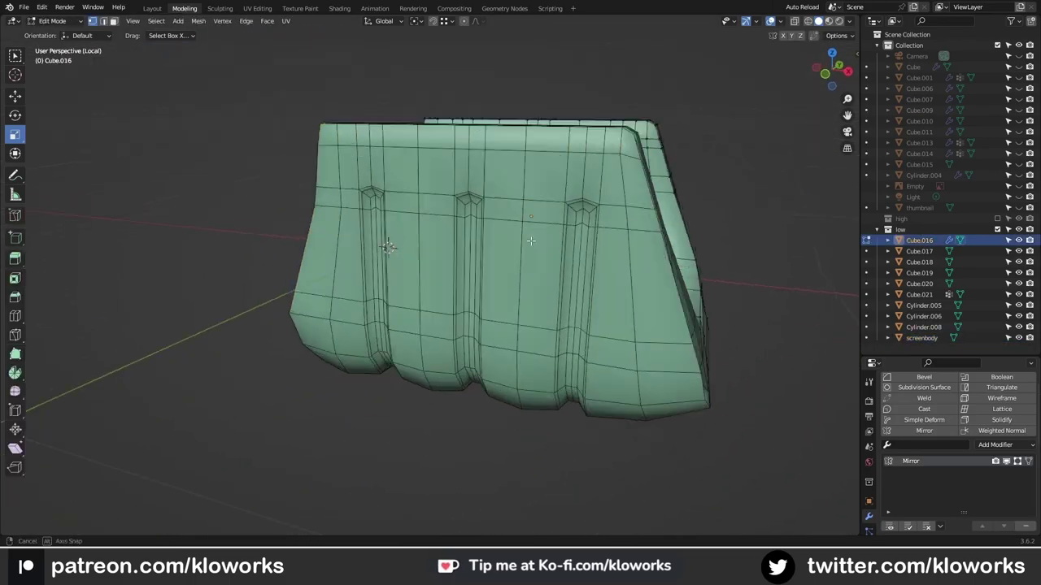
key("w")
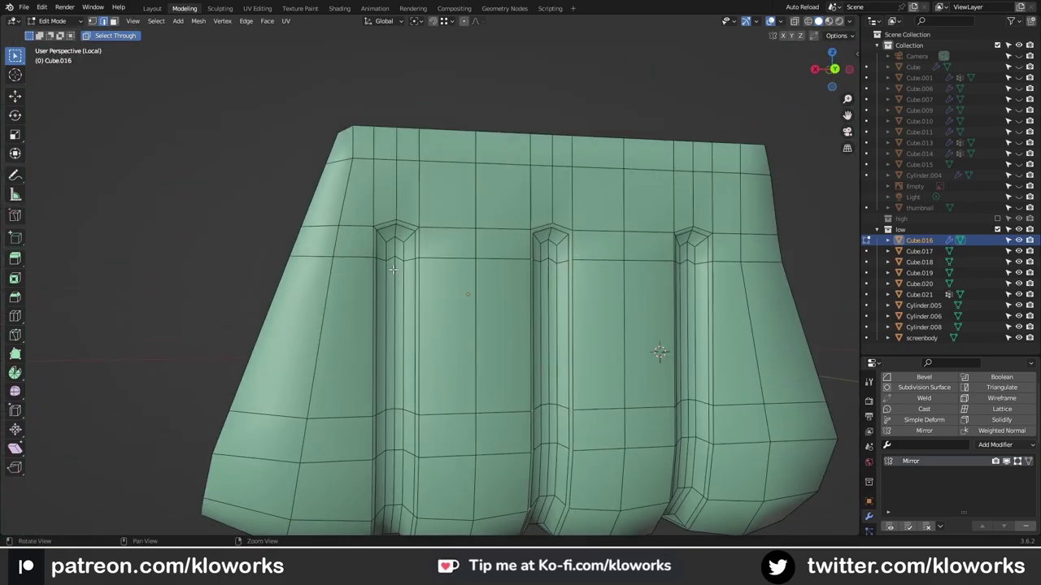
middle_click_drag(552, 270, 549, 218)
scroll(549, 218, "up", 2)
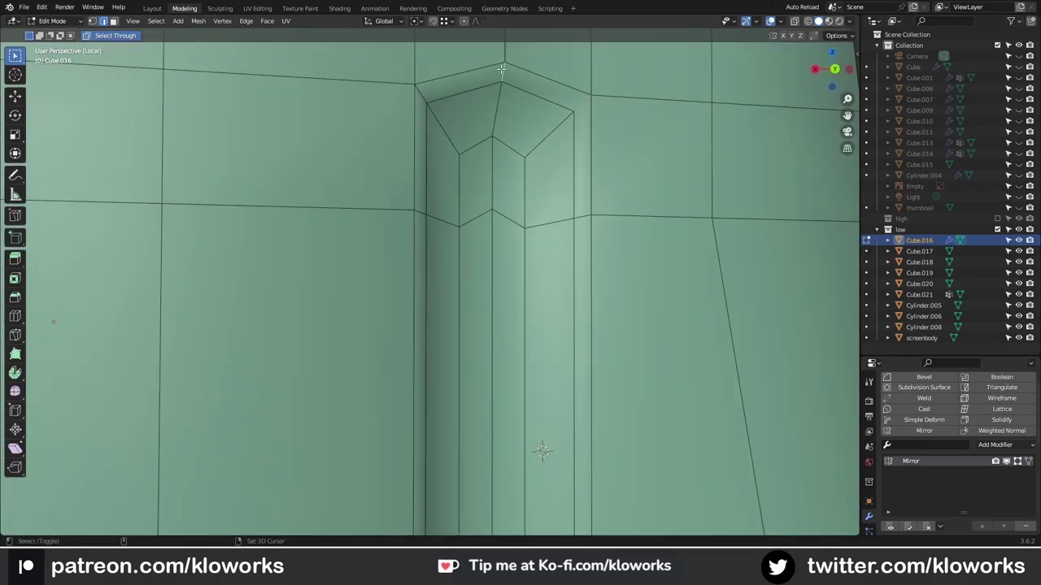
scroll(521, 390, "down", 3)
key("m")
- Merge two stray vertex pairs on the cover's top
middle_click_drag(520, 391, 463, 230)
scroll(464, 230, "down", 5)
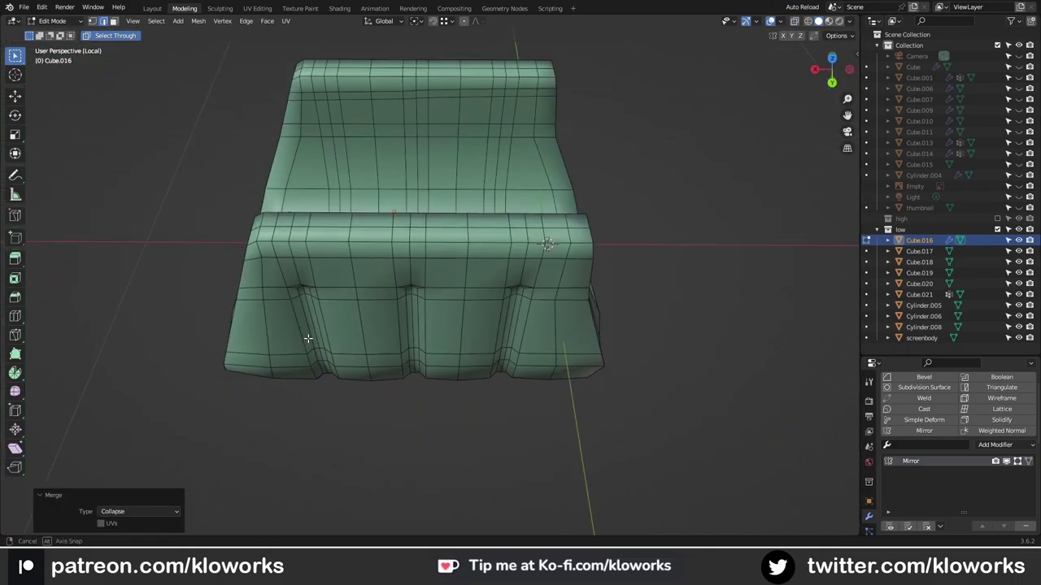
mouse_move(302, 339)
middle_mouse_down()
mouse_move(499, 290)
mouse_move(424, 210)
middle_mouse_up()
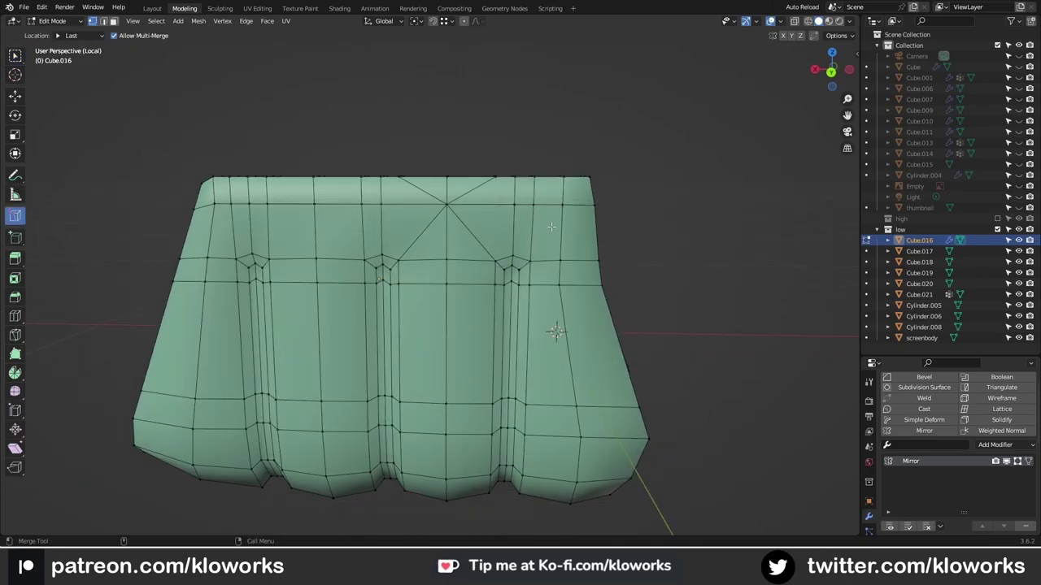
left_click_drag(537, 209, 515, 204)
mouse_move(515, 205)
middle_mouse_down()
mouse_move(404, 266)
mouse_move(569, 365)
middle_mouse_up()
- Dissolve redundant edge loops on the back wall with Ctrl+X
key("w")
scroll(569, 390, "up", 3)
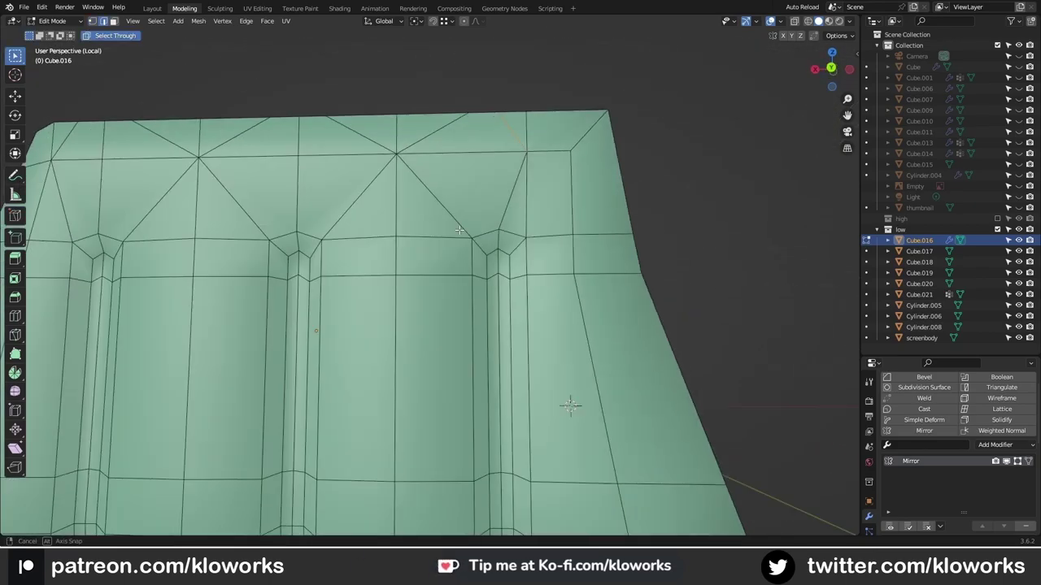
scroll(569, 407, "down", 3)
mouse_move(569, 407)
middle_mouse_down()
mouse_move(326, 225)
mouse_move(297, 170)
middle_mouse_up()
key("ctrl+x")
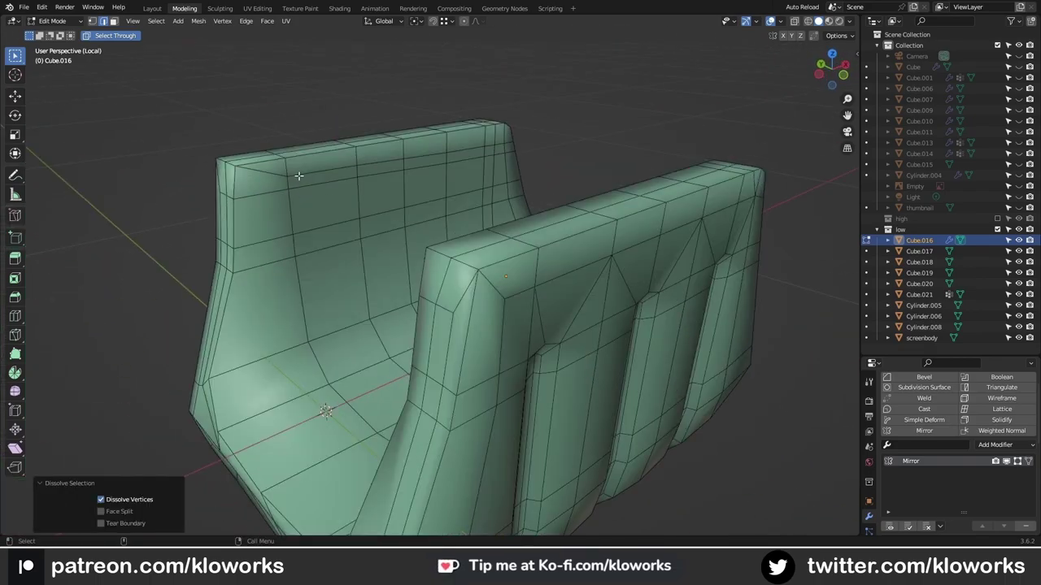
- Reposition the selected vertices near the back wall's top edge
scroll(297, 170, "up", 3)
middle_click_drag(426, 246, 353, 228)
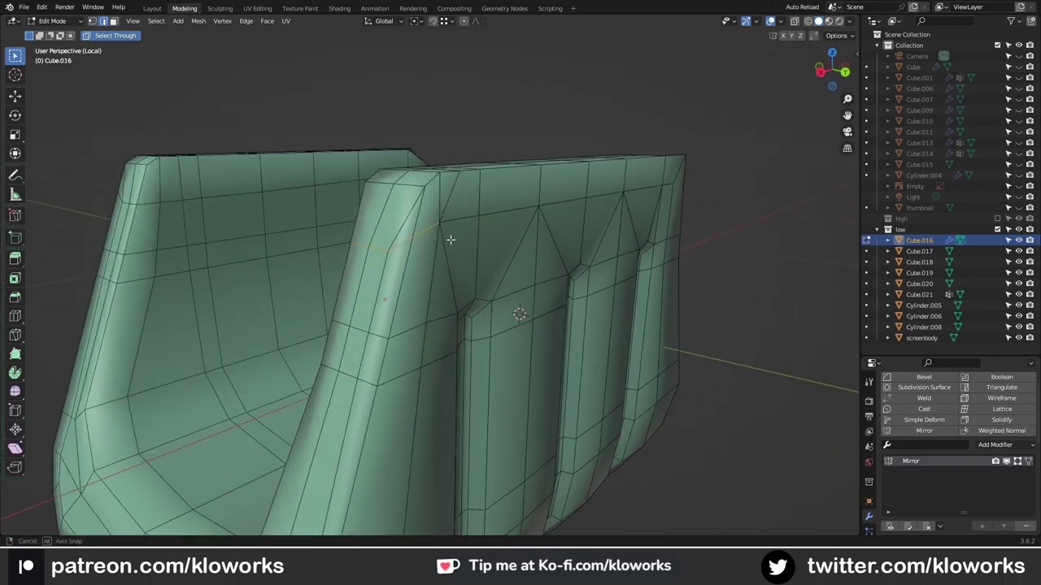
middle_click_drag(451, 240, 324, 183)
scroll(324, 184, "up", 2)
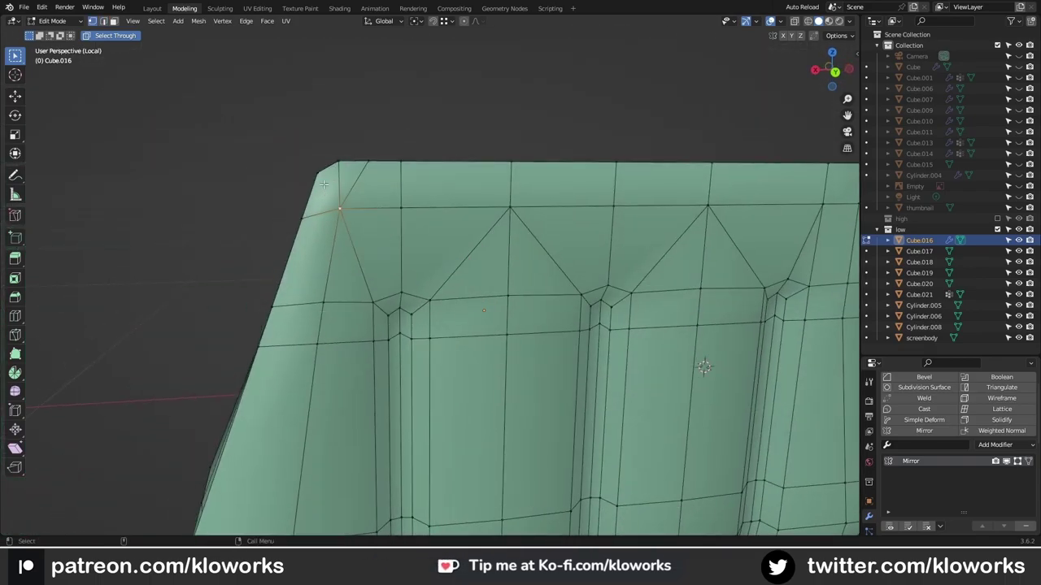
mouse_move(357, 226)
middle_mouse_down()
mouse_move(576, 244)
mouse_move(449, 298)
mouse_move(483, 288)
middle_mouse_up()
scroll(577, 244, "down", 3)
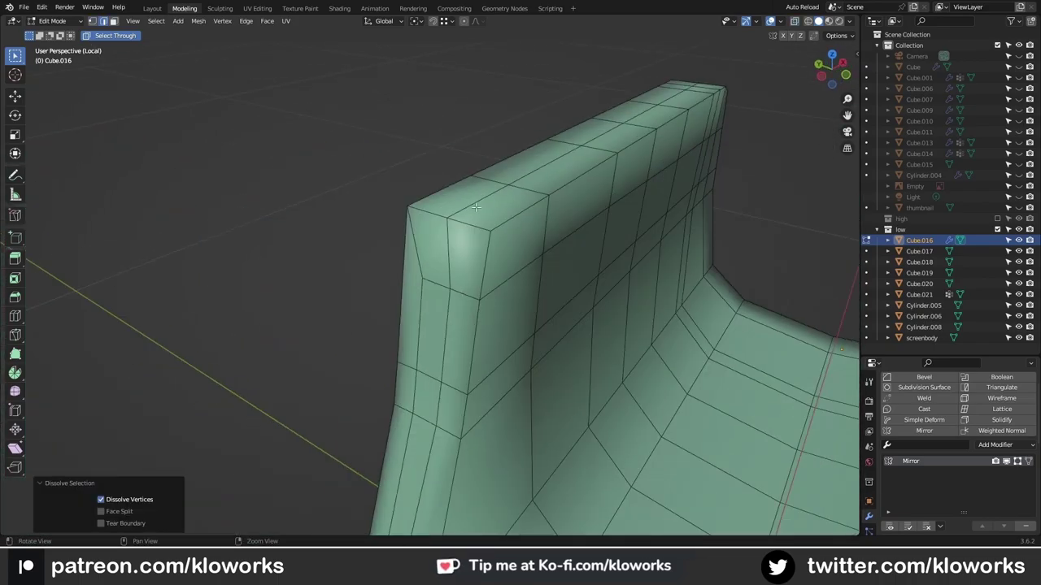
mouse_move(475, 208)
middle_mouse_down()
mouse_move(560, 314)
mouse_move(548, 152)
mouse_move(455, 395)
mouse_move(444, 188)
middle_mouse_up()
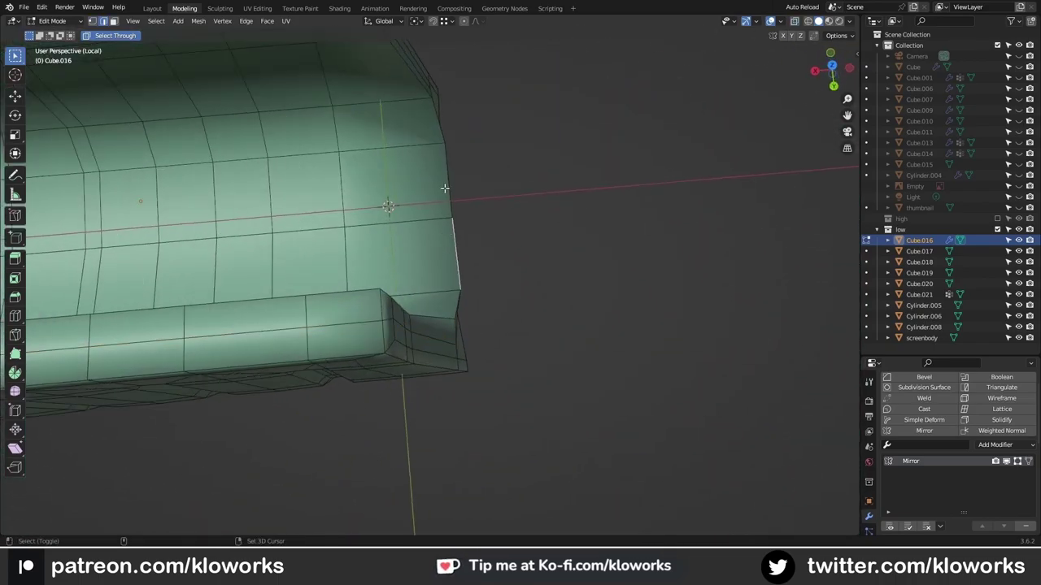
left_click(420, 257)
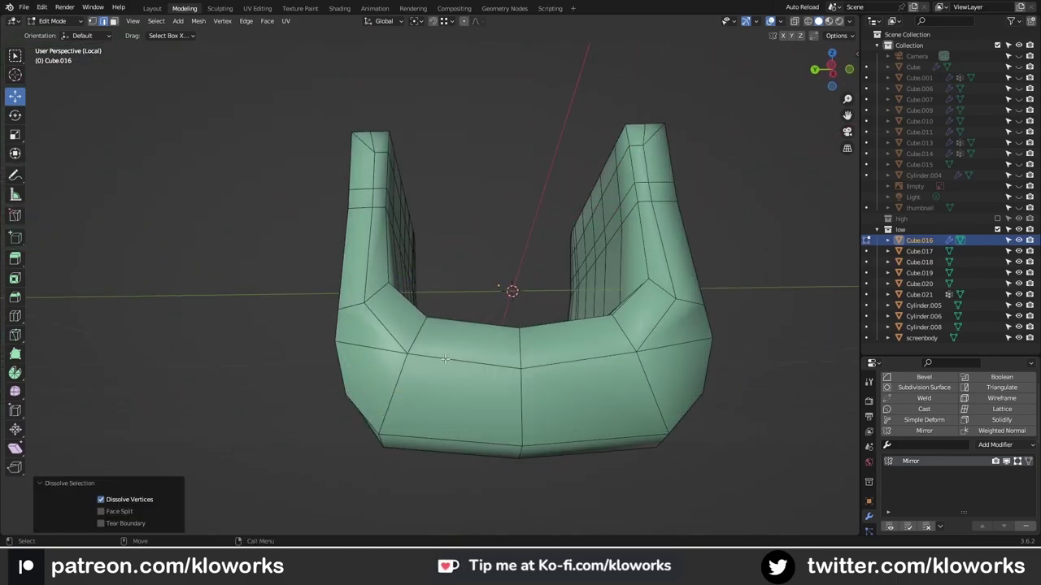
- Collapse one vertex group and dissolve extra vertices on the part's front
mouse_move(445, 359)
middle_mouse_down()
mouse_move(390, 274)
mouse_move(484, 305)
mouse_move(510, 336)
middle_mouse_up()
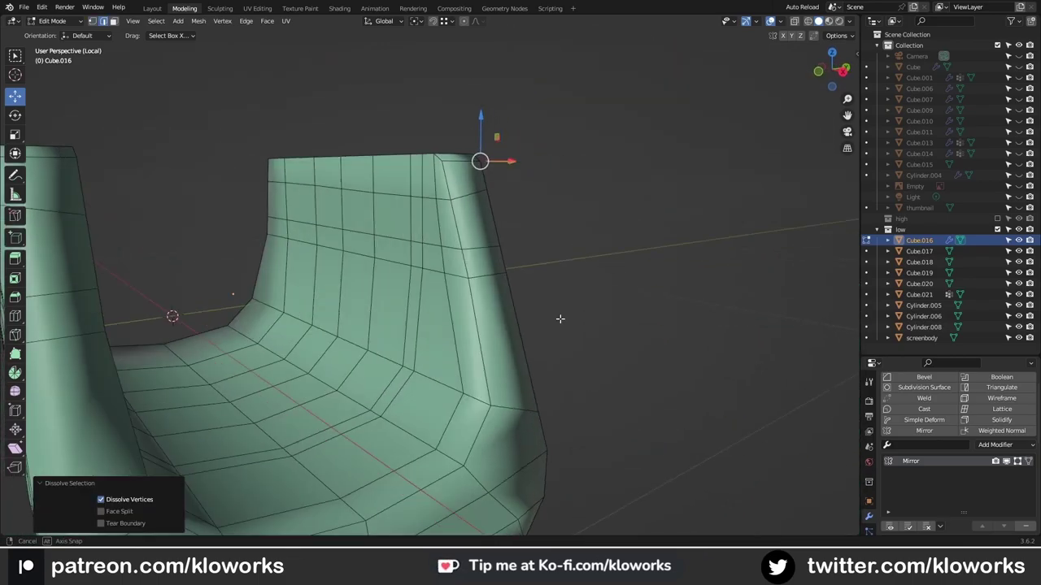
left_click(524, 283)
middle_click_drag(525, 283, 643, 218)
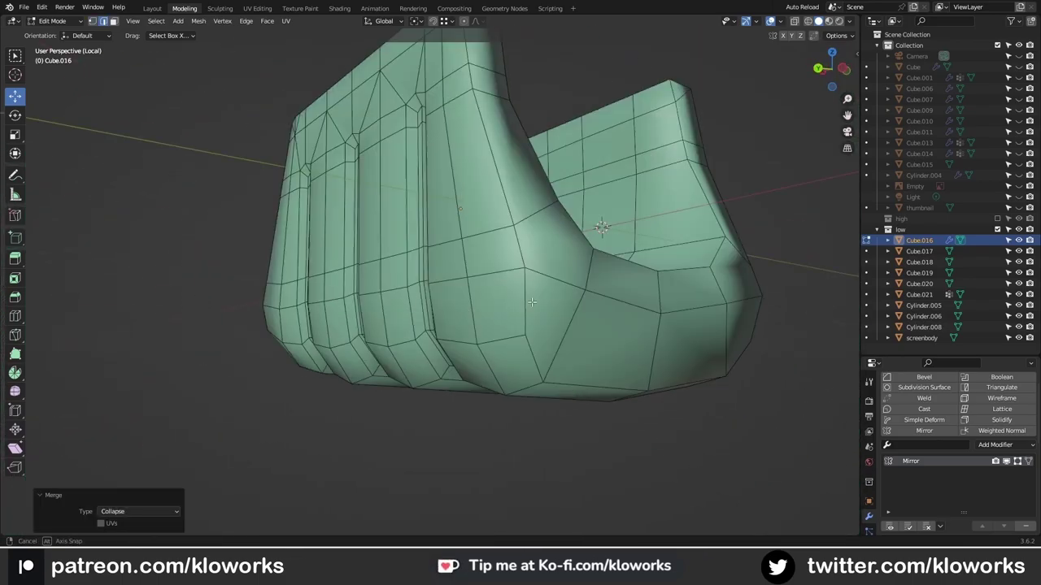
key("ctrl+x")
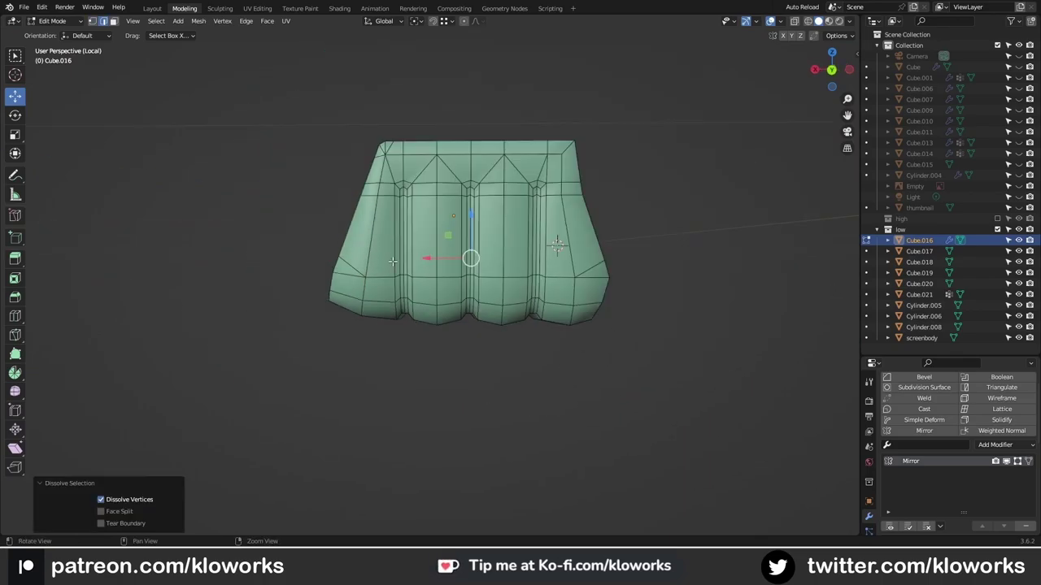
mouse_move(469, 258)
middle_mouse_down()
mouse_move(418, 274)
mouse_move(356, 212)
mouse_move(498, 324)
mouse_move(470, 252)
mouse_move(441, 344)
middle_mouse_up()
- Merge vertices interactively and dissolve a stray vertex at the back
key("m")
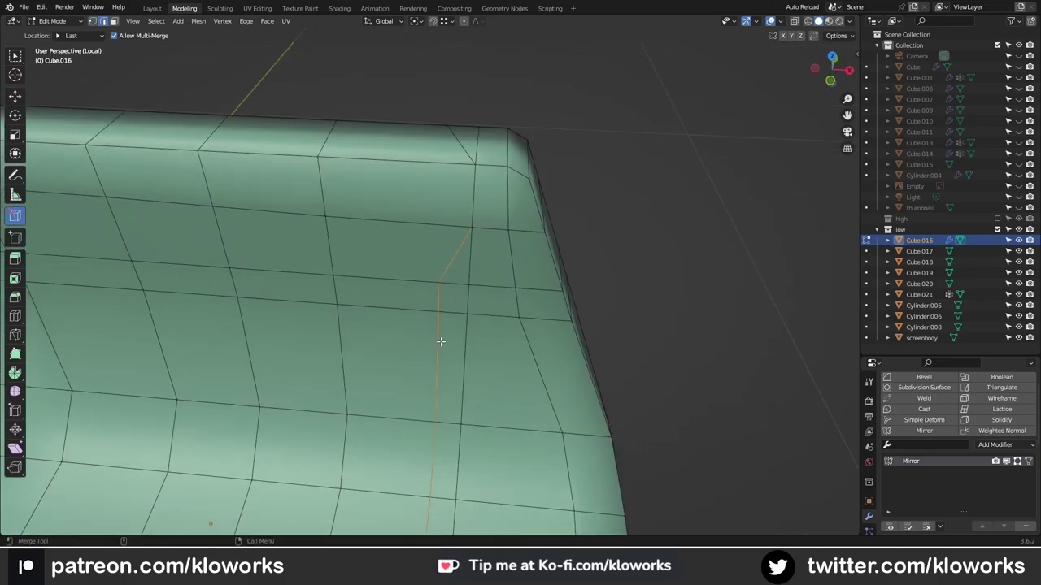
middle_click_drag(529, 251, 529, 314)
key("w")
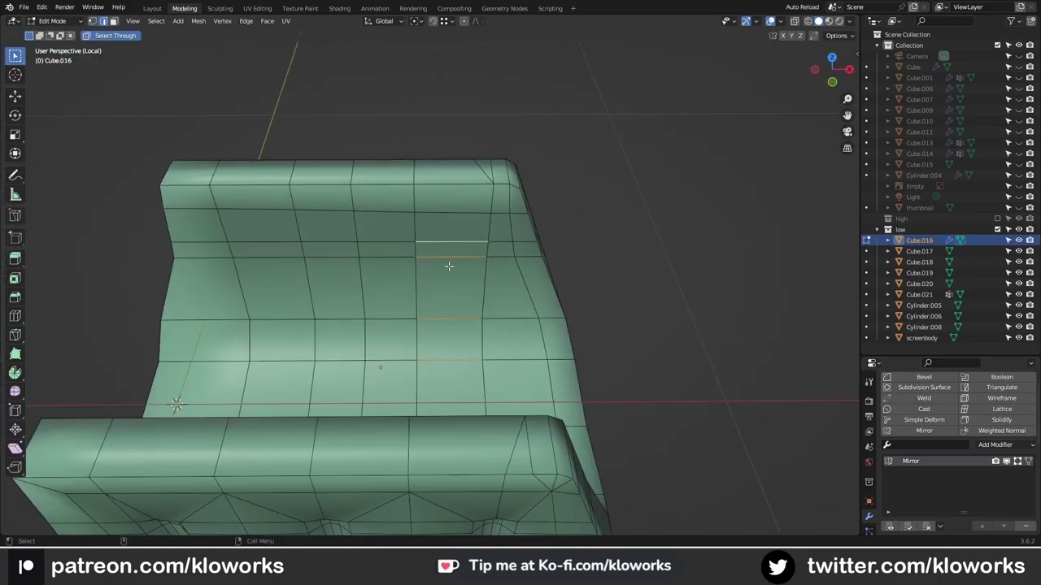
middle_click_drag(364, 323, 421, 274)
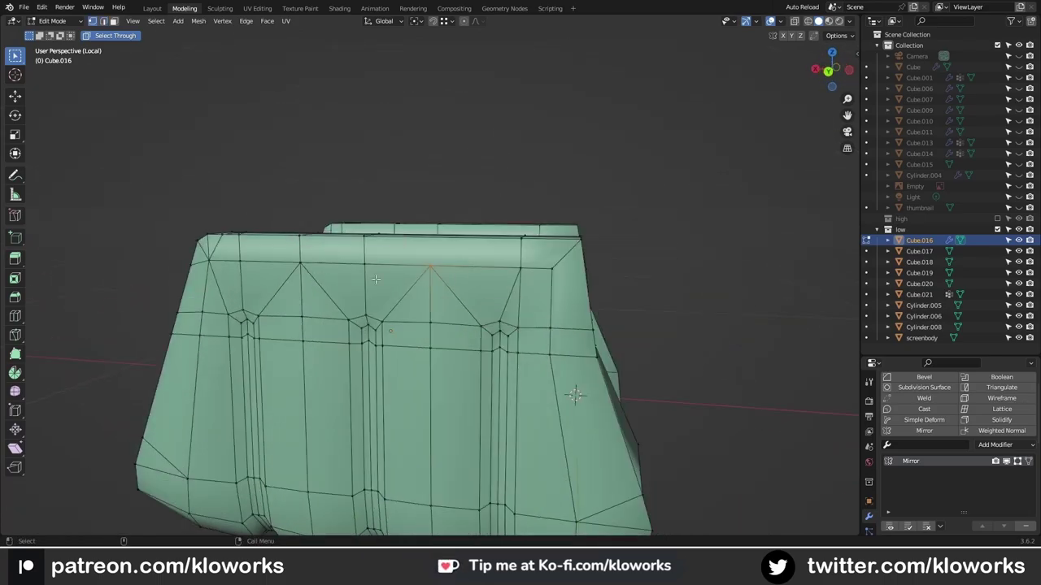
middle_click_drag(375, 279, 447, 309)
key("ctrl+x")
- Merge a corner vertex onto its neighbour and slide an edge loop along the back rim
mouse_move(551, 266)
middle_mouse_down()
mouse_move(550, 237)
mouse_move(74, 202)
middle_mouse_up()
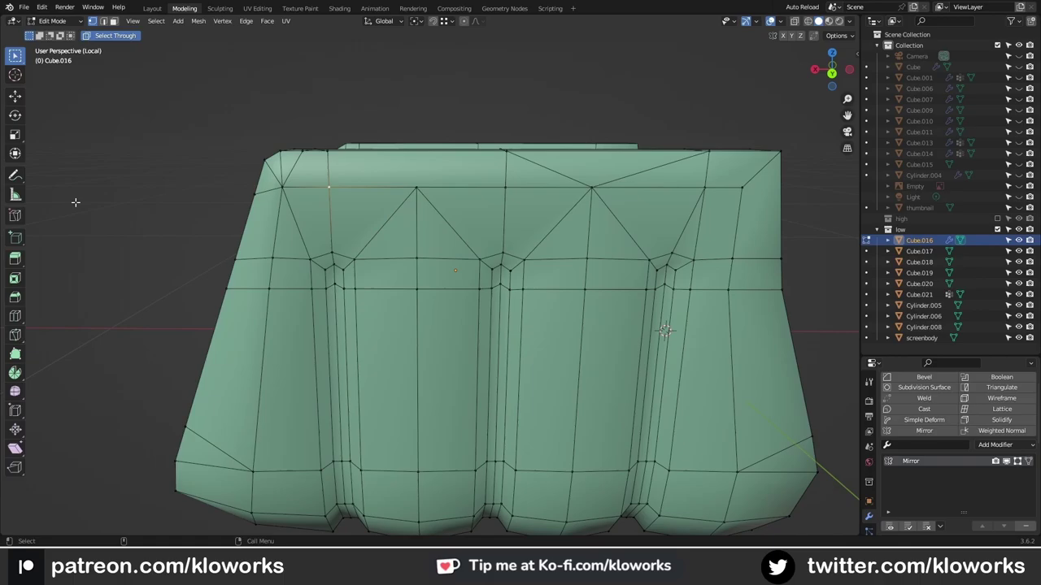
left_click(14, 216)
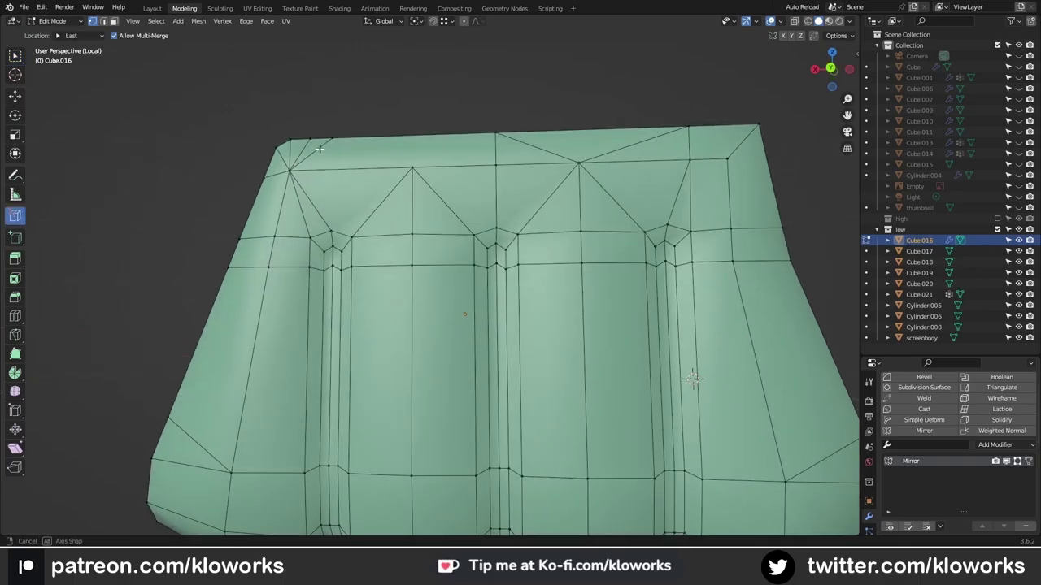
middle_click_drag(697, 376, 340, 221)
left_click_drag(483, 225, 509, 214)
middle_click_drag(509, 214, 580, 189)
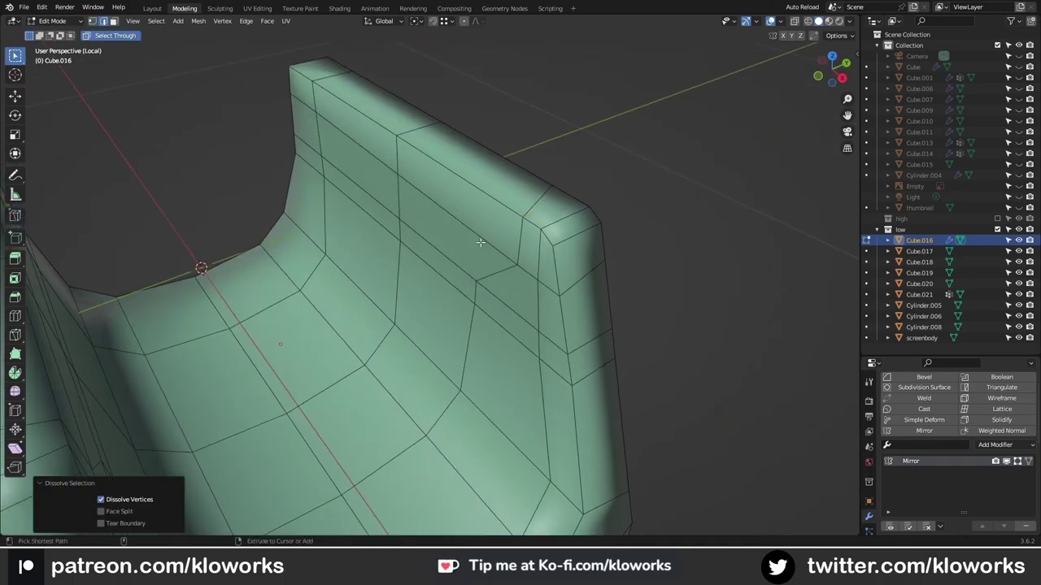
key("shift+space")
key("g")
scroll(540, 217, "down", 3)
mouse_move(495, 258)
middle_mouse_down()
mouse_move(371, 231)
mouse_move(346, 327)
mouse_move(325, 344)
middle_mouse_up()
- Select the left-side and back vertical edge loops, then check the smoothed result in Object Mode
key("grave")
scroll(372, 244, "up", 3)
left_click(371, 244, "alt")
left_click(418, 332, "alt")
mouse_move(418, 333)
middle_mouse_down()
mouse_move(499, 302)
mouse_move(518, 334)
mouse_move(608, 365)
mouse_move(529, 280)
mouse_move(577, 279)
mouse_move(576, 302)
mouse_move(511, 297)
mouse_move(591, 305)
middle_mouse_up()
scroll(512, 297, "up", 3)
scroll(549, 305, "down", 2)
scroll(550, 304, "down", 2)
mouse_move(363, 336)
middle_mouse_down()
mouse_move(438, 164)
mouse_move(366, 272)
mouse_move(360, 395)
middle_mouse_up()
key("Tab")
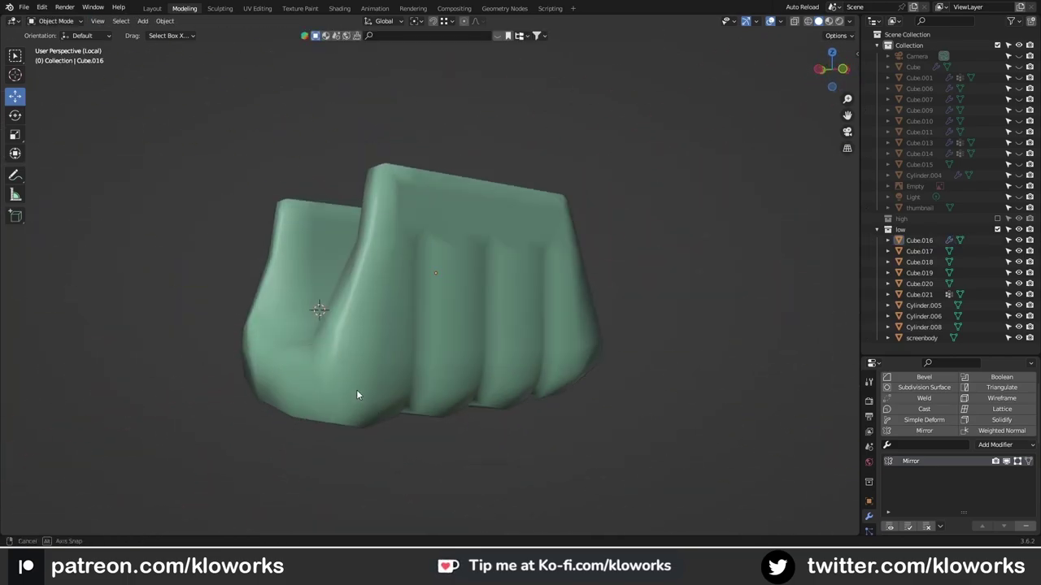
- Mirror the purple top block Cube.021 across Y with bisect and flip
key("KP_Divide")
middle_click_drag(517, 316, 471, 285)
key("KP_1")
scroll(457, 279, "up", 5)
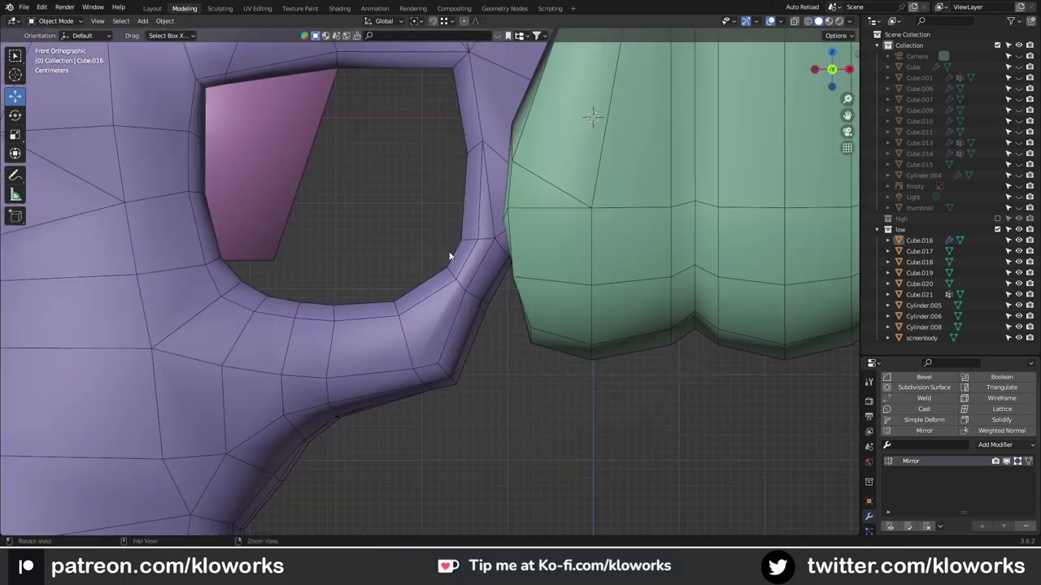
scroll(405, 290, "down", 1)
scroll(405, 289, "down", 5)
mouse_move(405, 289)
middle_mouse_down()
mouse_move(309, 303)
mouse_move(472, 231)
middle_mouse_up()
left_click(473, 231)
key("KP_7")
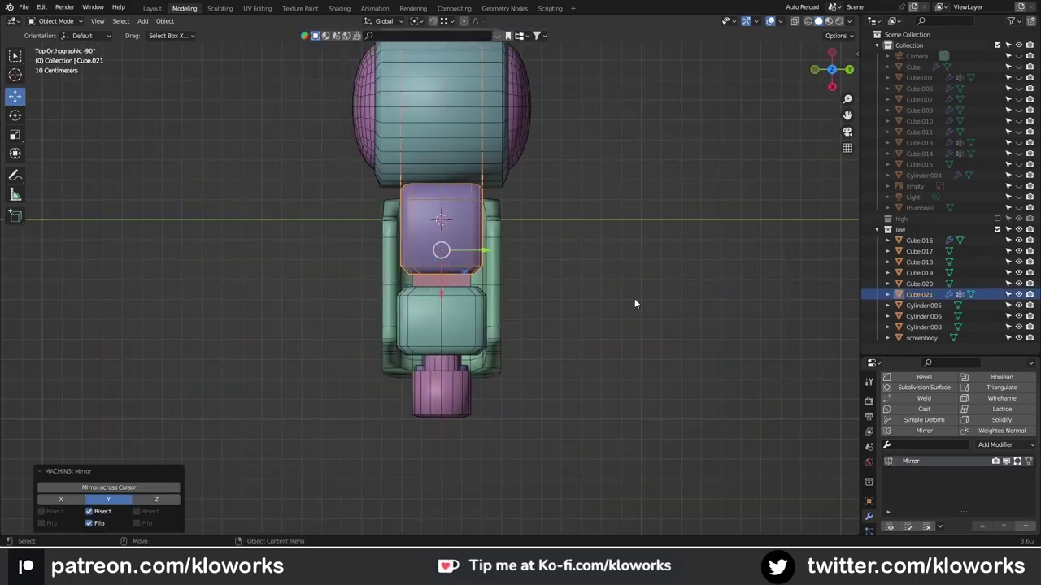
middle_click_drag(634, 298, 548, 374)
key("KP_1")
scroll(403, 252, "up", 4)
scroll(404, 254, "down", 2)
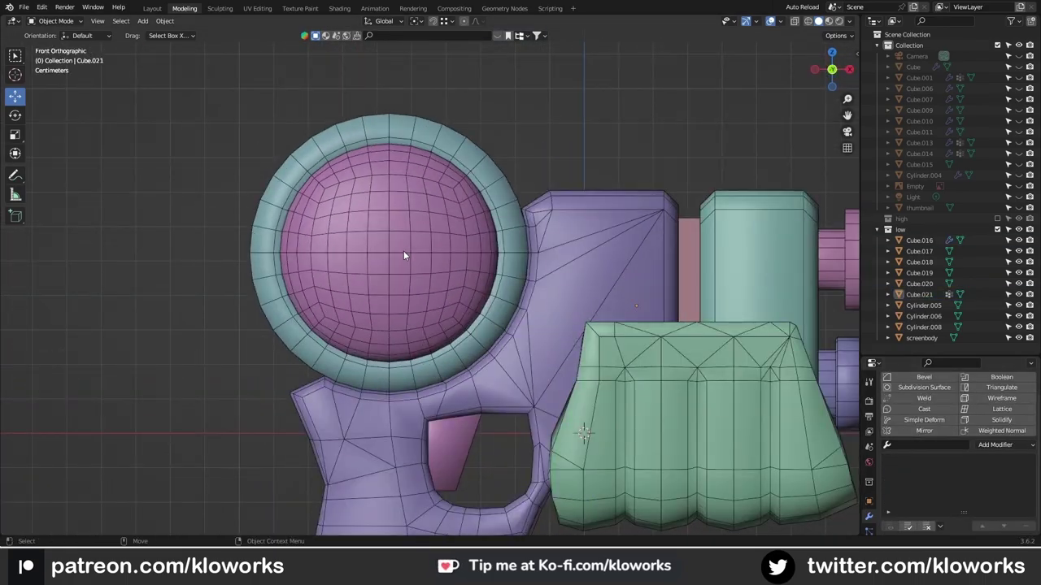
- Inset the centre faces of the big front dome Cube.018 and collapse them to one point
key("ctrl+KP_3")
key("Tab")
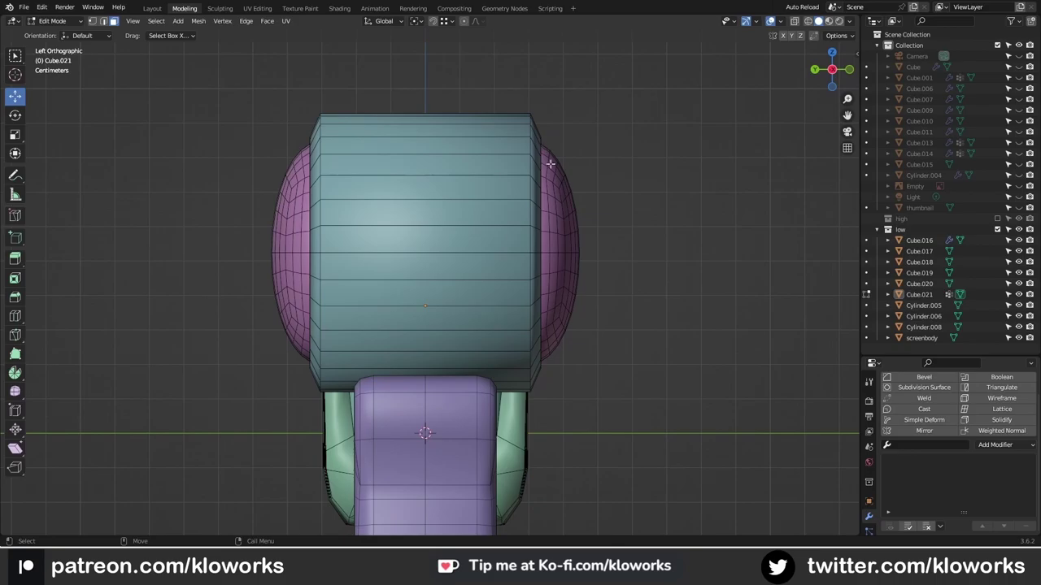
key("Tab")
scroll(289, 215, "up", 2)
left_click_drag(435, 81, 500, 390)
left_click(468, 309)
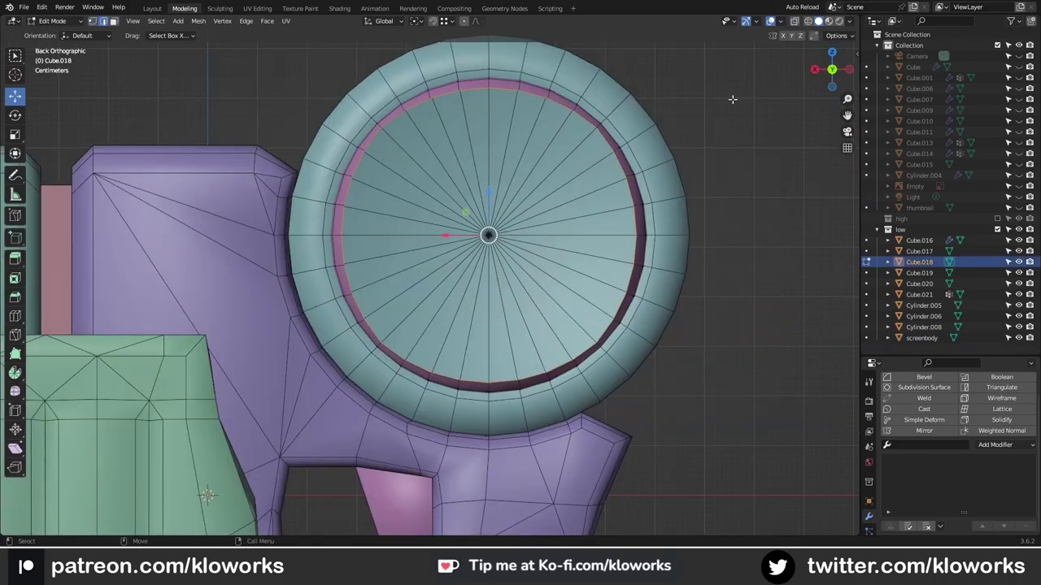
right_click(643, 81)
mouse_move(786, 128)
middle_mouse_down()
mouse_move(561, 183)
mouse_move(743, 190)
middle_mouse_up()
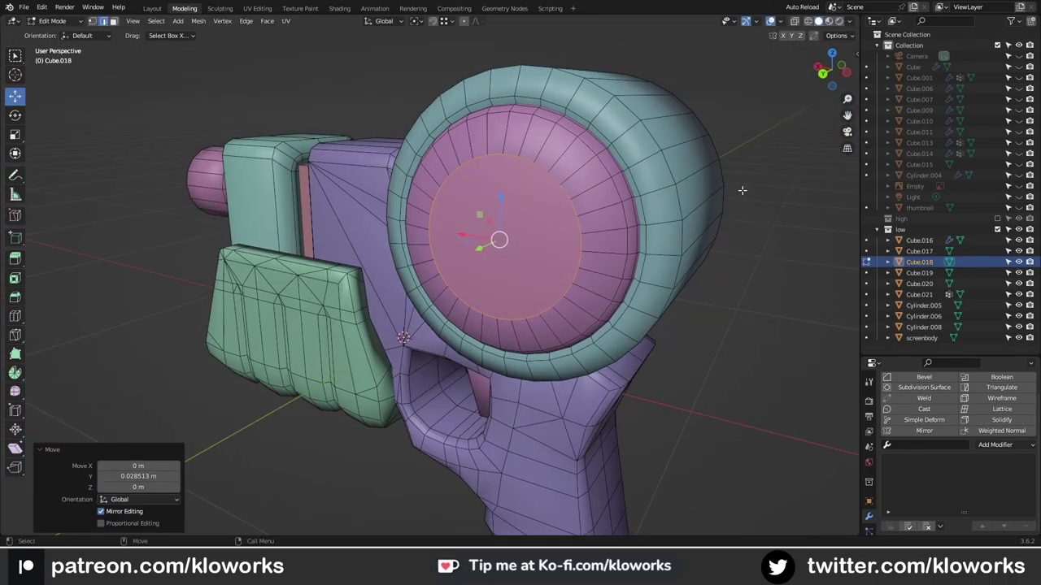
key("ctrl+KP_1")
scroll(546, 152, "up", 2)
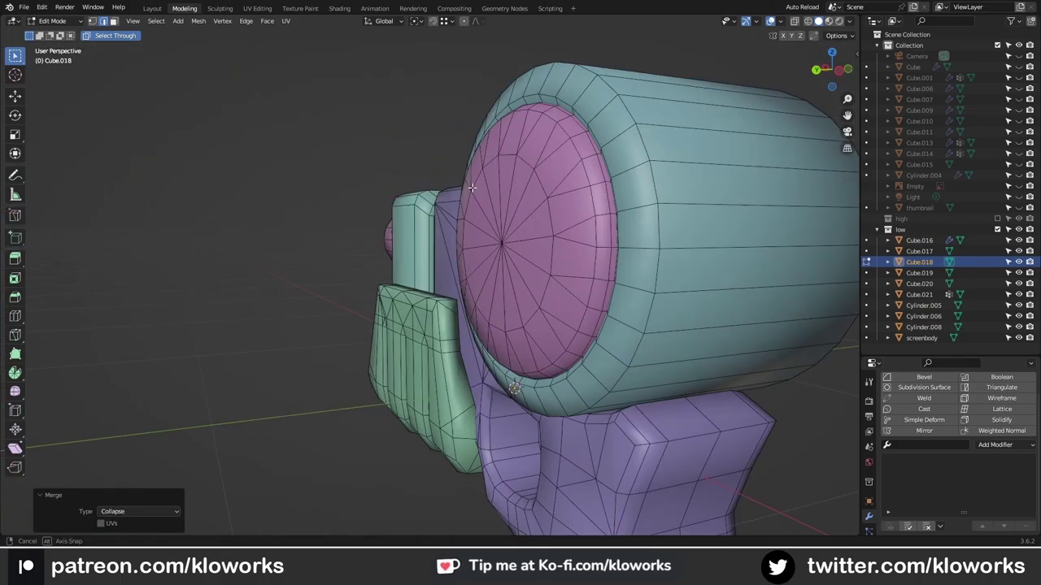
mouse_move(569, 154)
middle_mouse_down()
mouse_move(546, 257)
mouse_move(351, 330)
mouse_move(368, 258)
middle_mouse_up()
key("Tab")
- Dissolve the centre of Cylinder.008's small dome and collapse it into a single point
key("Tab")
mouse_move(577, 242)
middle_mouse_down()
mouse_move(488, 332)
mouse_move(505, 260)
mouse_move(481, 327)
mouse_move(523, 268)
middle_mouse_up()
left_click(523, 267)
key("Tab")
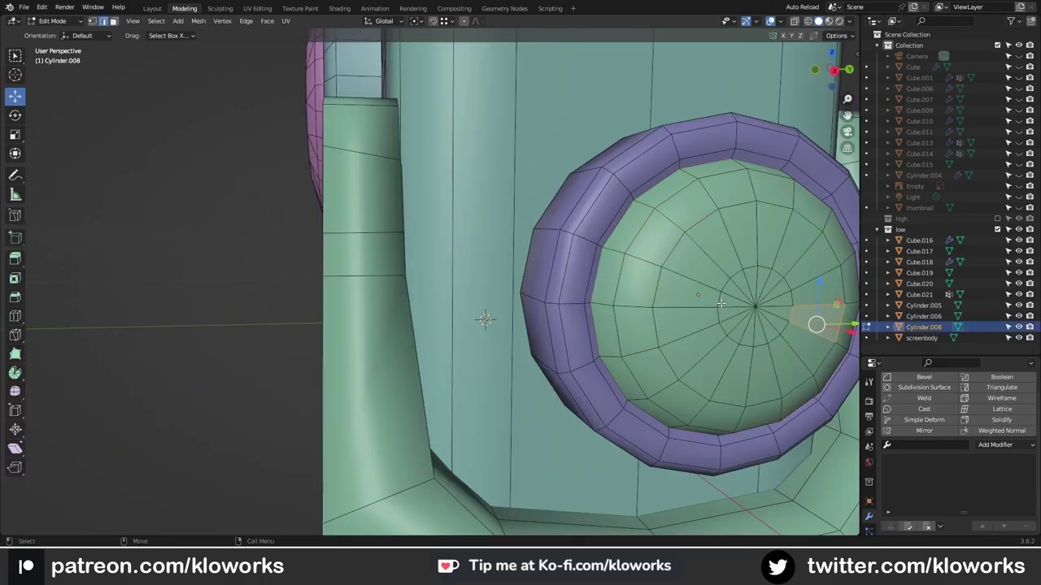
key("ctrl+x")
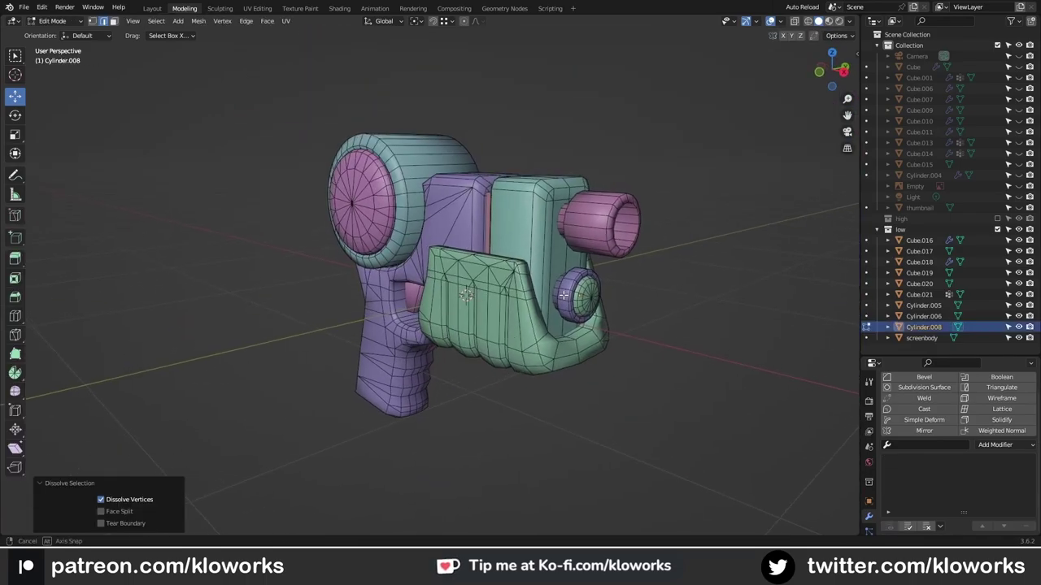
key("KP_Decimal")
key("KP_3")
left_click(504, 302)
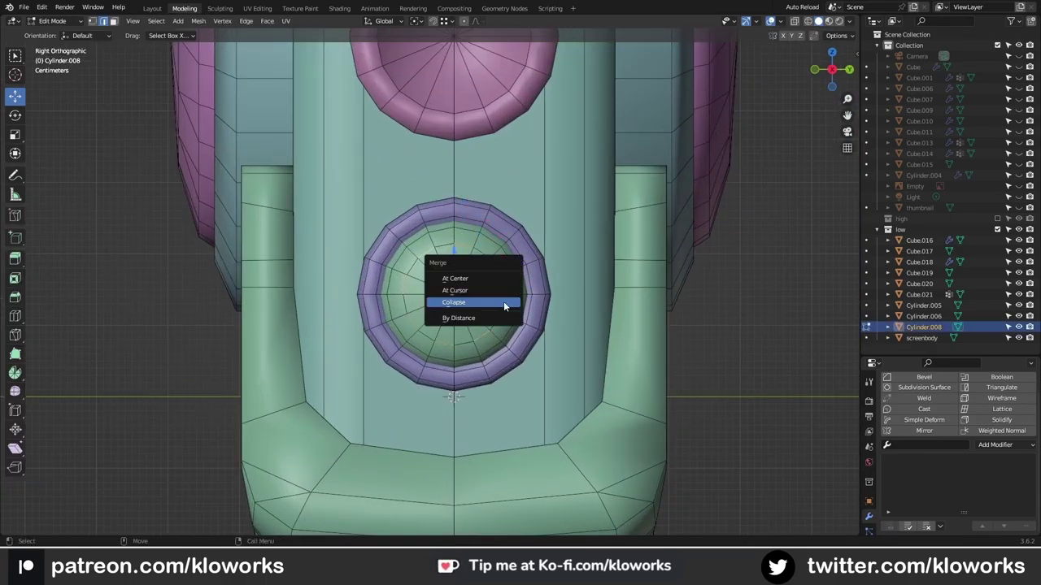
left_click(504, 303)
key("Tab")
mouse_move(504, 306)
middle_mouse_down()
mouse_move(573, 195)
mouse_move(516, 239)
middle_mouse_up()
key("KP_1")
mouse_move(595, 302)
middle_mouse_down("shift")
mouse_move(543, 262)
mouse_move(532, 302)
mouse_move(469, 272)
middle_mouse_up("shift")
- Isolate Cube.016 and nudge its bottom edge and lower vertices along Z
left_click(469, 272)
key("Tab")
key("KP_Divide")
key("g")
key("z")
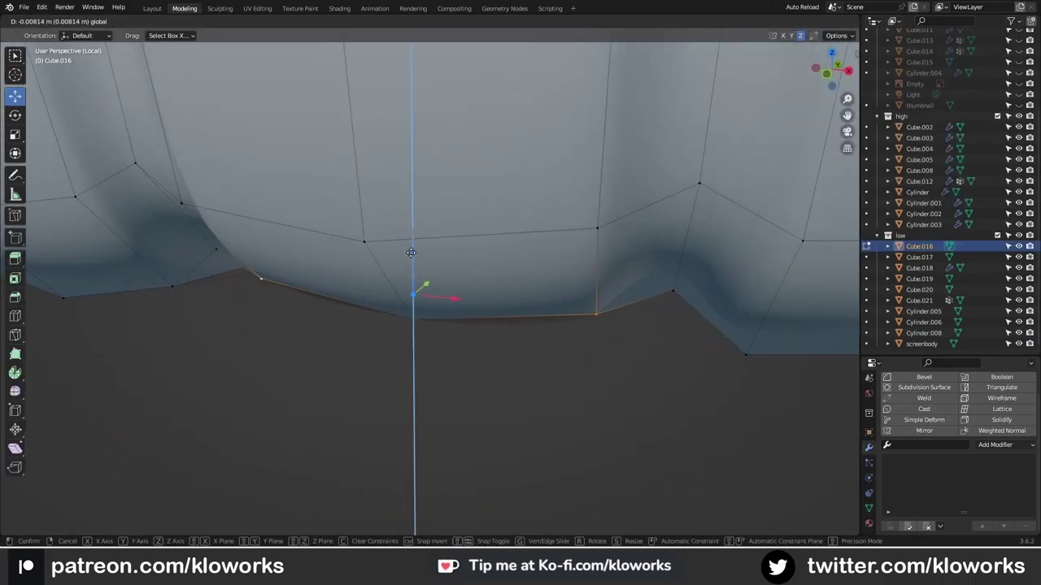
left_click(411, 253)
mouse_move(411, 253)
middle_mouse_down()
mouse_move(530, 239)
mouse_move(474, 280)
middle_mouse_up()
key("g")
key("z")
left_click(576, 298)
middle_click_drag(575, 297, 547, 314)
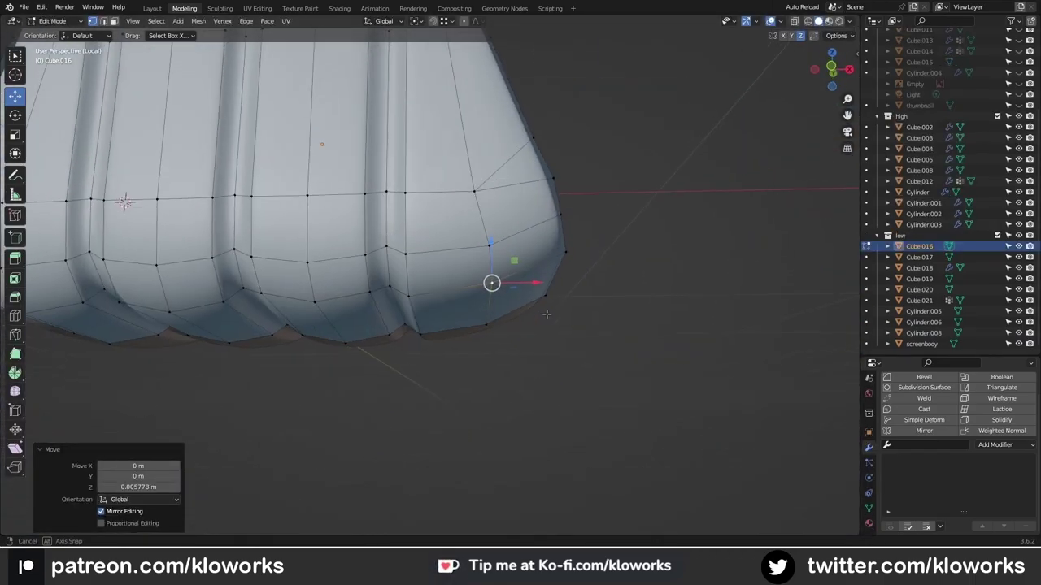
left_click(586, 178)
- Shift the top corner vertices along X to round the U-shape's corners
middle_click_drag(586, 178, 325, 425)
key("KP_3")
left_click_drag(397, 175, 472, 223)
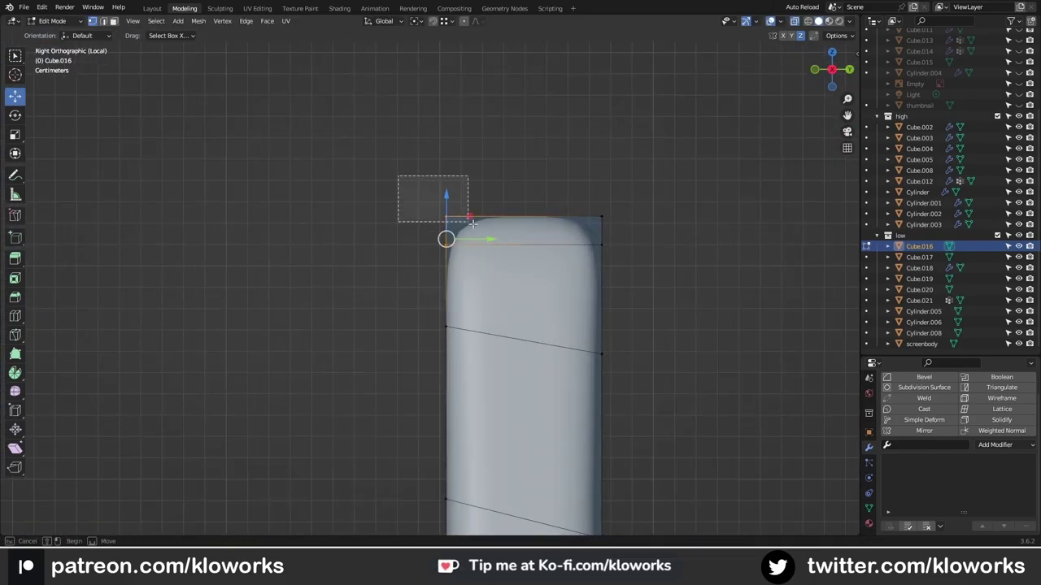
mouse_move(479, 247)
middle_mouse_down()
mouse_move(706, 291)
mouse_move(548, 314)
middle_mouse_up()
key("g")
key("x")
left_click(521, 316)
left_click_drag(538, 311, 540, 306)
mouse_move(540, 306)
middle_mouse_down()
mouse_move(420, 432)
mouse_move(553, 376)
mouse_move(544, 325)
middle_mouse_up()
left_click(521, 220)
- Raise the back wall vertices slightly along Z, then bring up the merge options
mouse_move(521, 220)
middle_mouse_down()
mouse_move(360, 302)
mouse_move(409, 409)
mouse_move(551, 351)
mouse_move(520, 293)
mouse_move(567, 346)
mouse_move(527, 290)
mouse_move(468, 333)
middle_mouse_up()
scroll(521, 292, "down", 2)
key("g")
key("z")
left_click(513, 295)
key("m")
- Select a vertical edge path through the back wall and cancel a trial move on the underside
mouse_move(482, 195)
middle_mouse_down()
mouse_move(593, 409)
mouse_move(256, 348)
mouse_move(477, 346)
middle_mouse_up()
left_click(476, 345)
mouse_move(461, 168)
middle_mouse_down()
mouse_move(504, 244)
mouse_move(599, 319)
mouse_move(462, 289)
middle_mouse_up()
key("w")
left_click(462, 288, "ctrl")
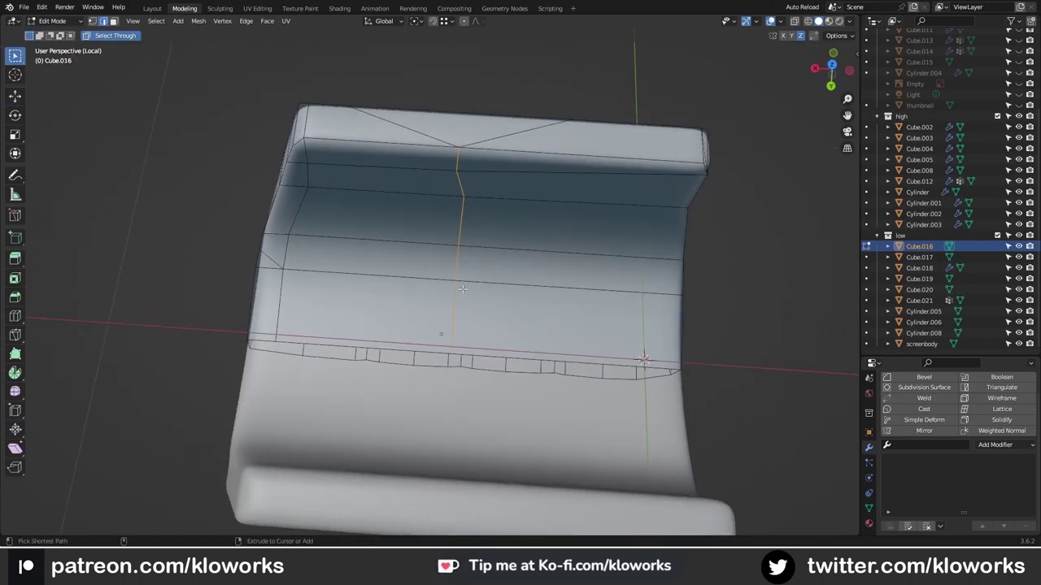
middle_click_drag(444, 125, 553, 333)
middle_click_drag(305, 318, 317, 203)
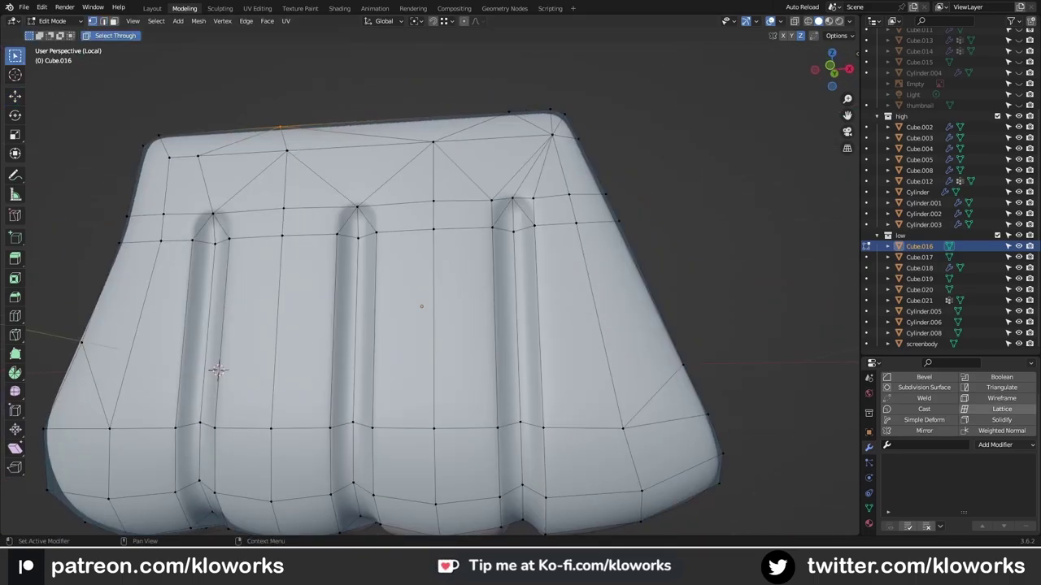
middle_click_drag(217, 370, 488, 325)
left_click_drag(536, 382, 538, 382)
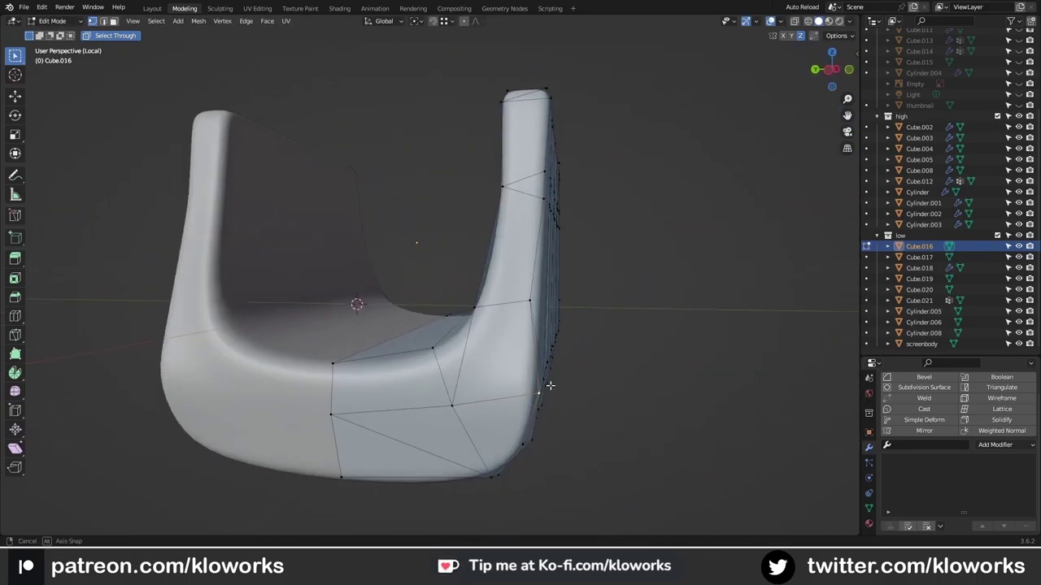
mouse_move(548, 386)
middle_mouse_down()
mouse_move(592, 342)
mouse_move(553, 317)
mouse_move(531, 141)
middle_mouse_up()
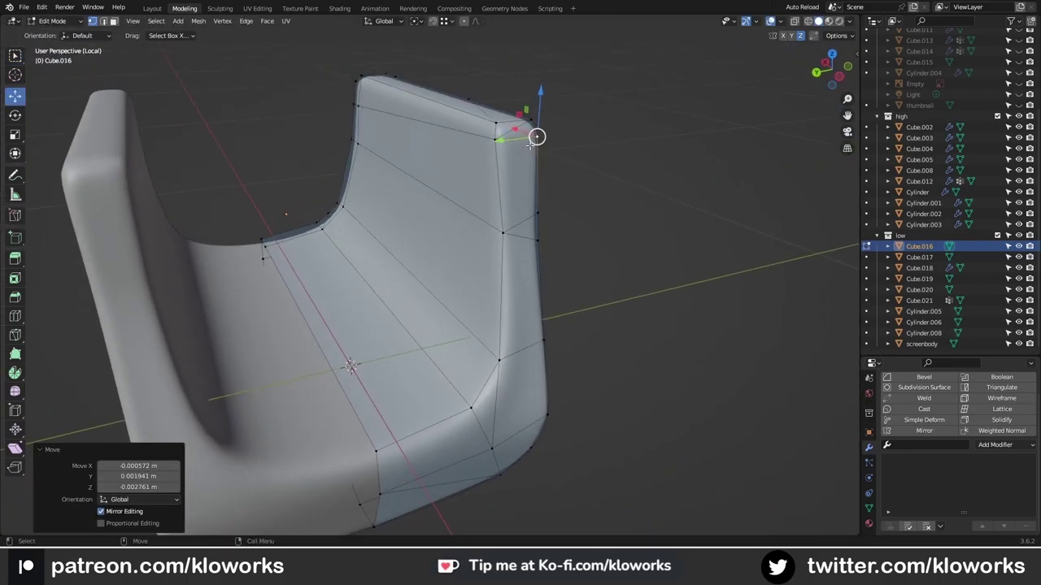
key("Escape")
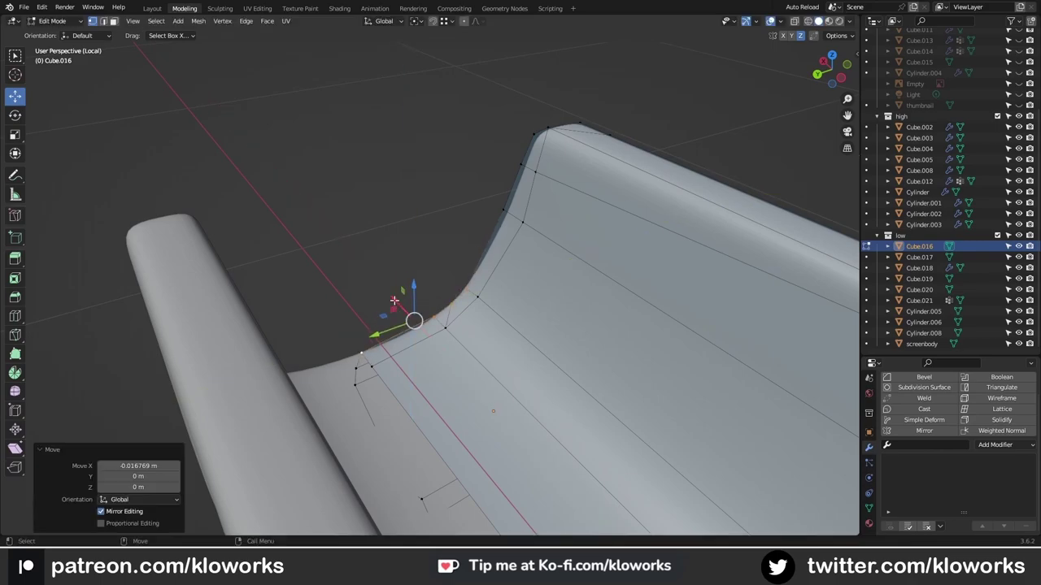
middle_click_drag(394, 301, 416, 290)
mouse_move(540, 138)
middle_mouse_down()
mouse_move(439, 268)
mouse_move(456, 284)
middle_mouse_up()
- Isolate the front block Cube.020 in Edit Mode and merge its top corner vertices
key("Tab")
key("slash")
left_click(463, 197)
key("slash")
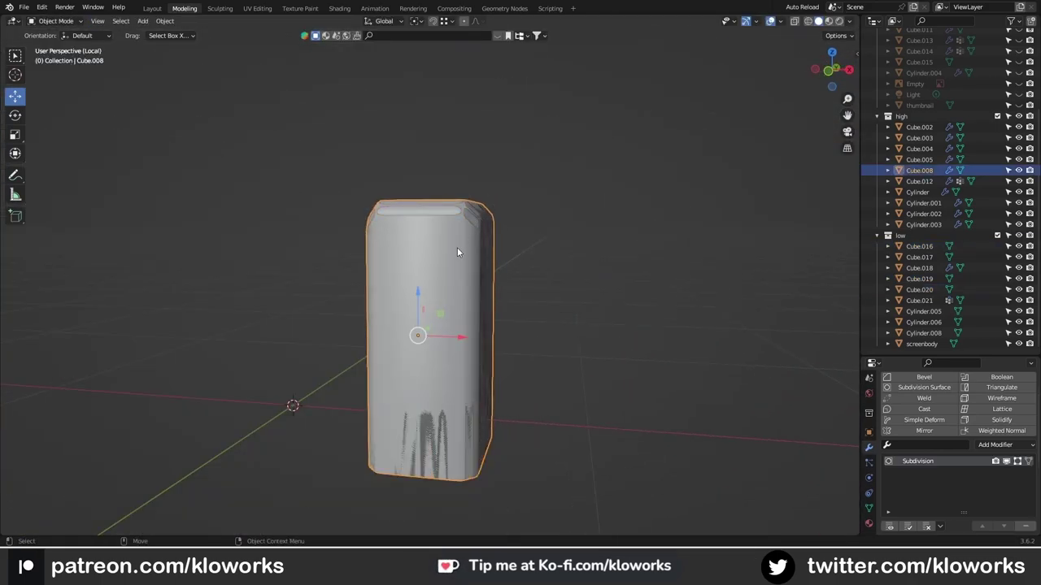
key("Tab")
middle_click_drag(457, 247, 440, 269)
middle_click_drag(530, 454, 462, 245)
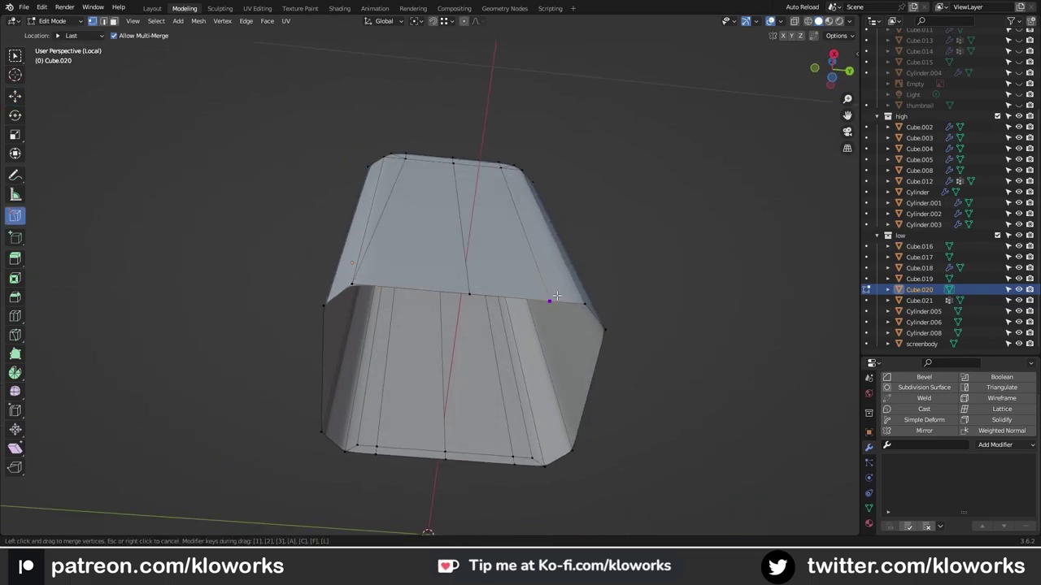
left_click_drag(389, 210, 387, 210)
middle_click_drag(388, 209, 450, 497)
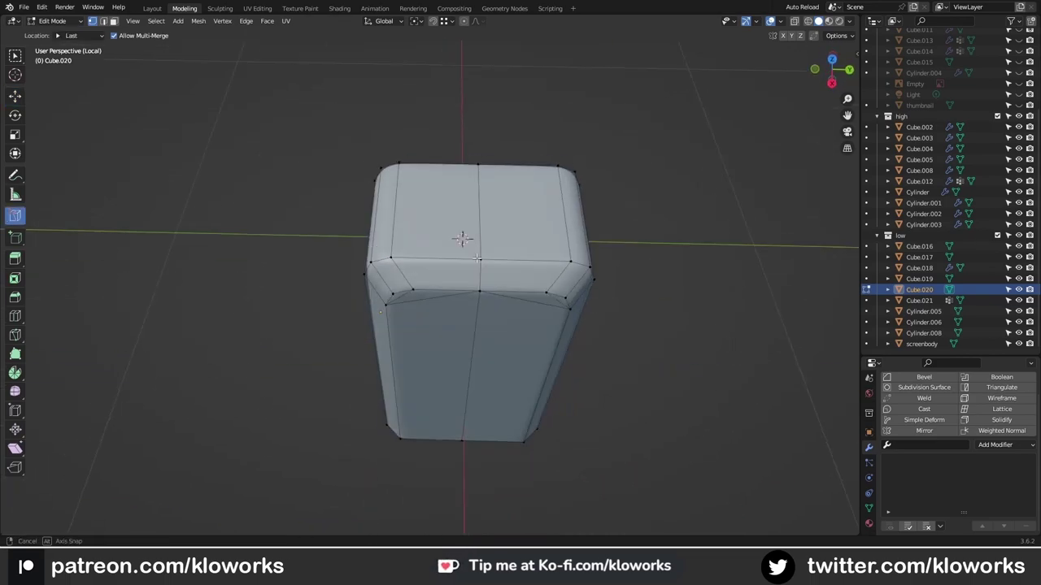
middle_click_drag(445, 165, 391, 189)
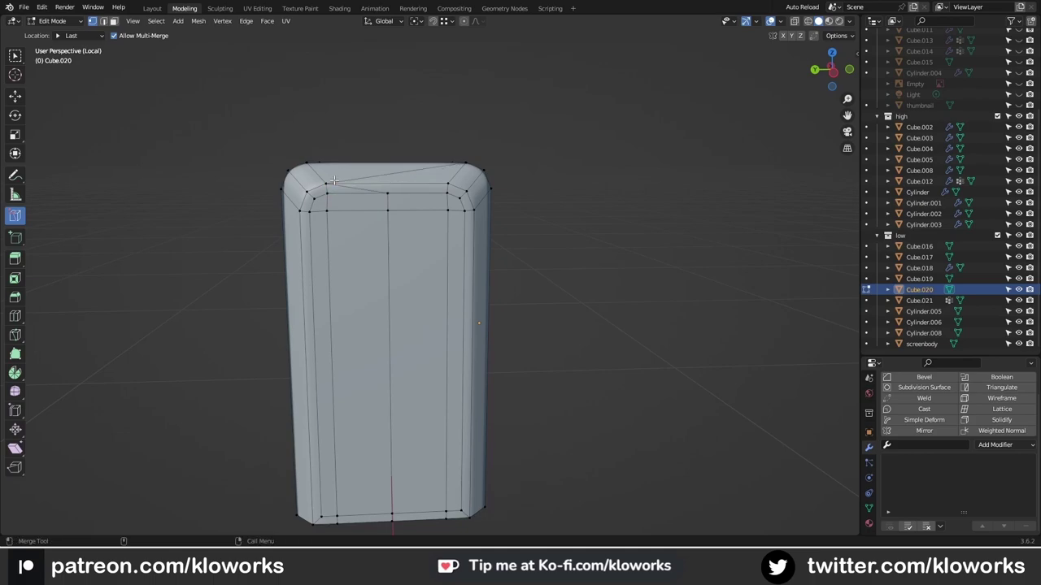
- Select and dissolve the extra edges along the block's top
left_click(397, 519, "ctrl")
key("w")
middle_click_drag(397, 519, 448, 435)
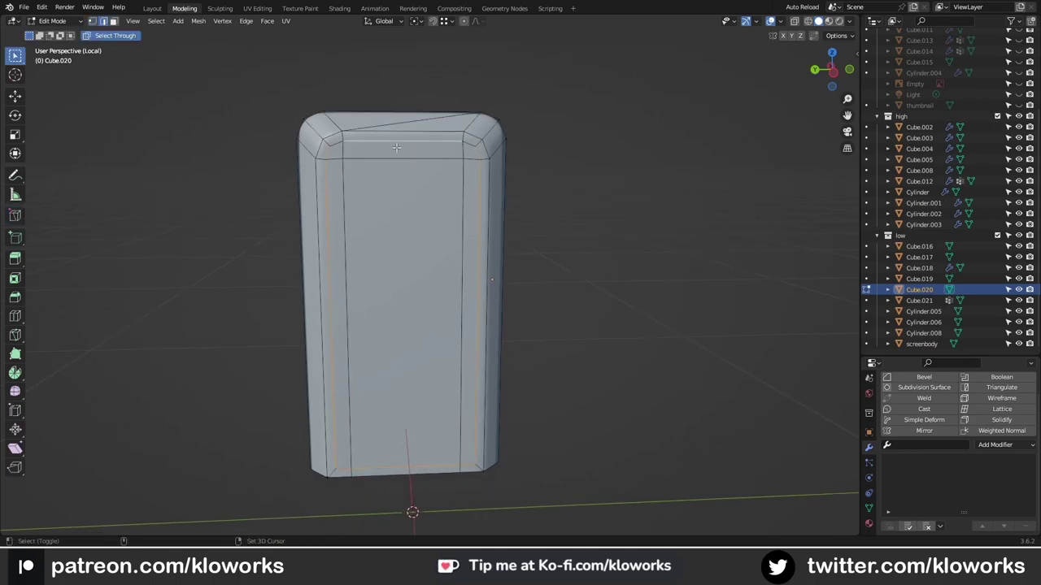
mouse_move(366, 399)
middle_mouse_down()
mouse_move(360, 250)
mouse_move(366, 266)
mouse_move(400, 267)
middle_mouse_up()
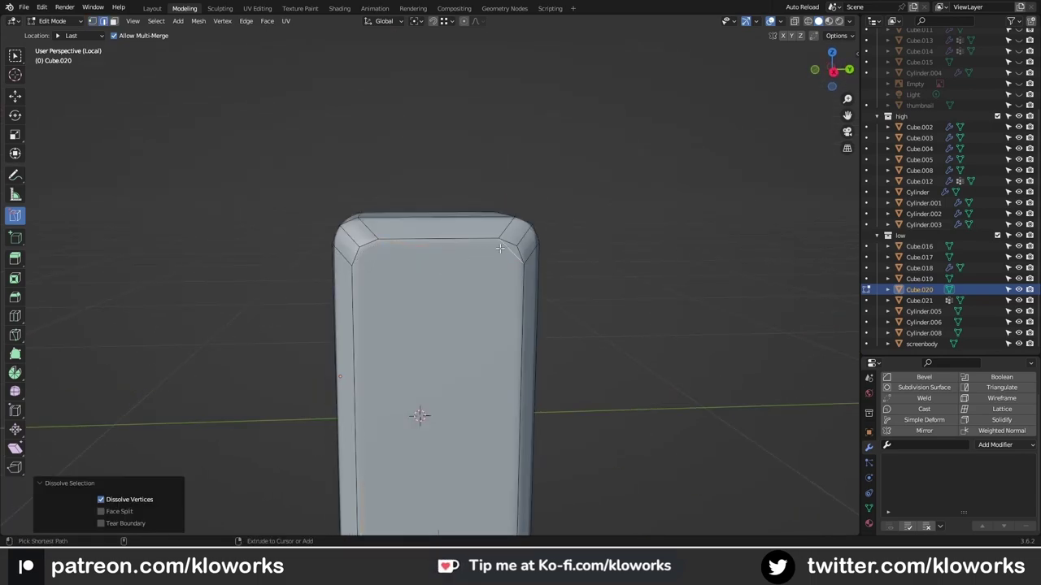
- Return to Object Mode, show the whole blaster, and begin renaming the block Front
scroll(518, 243, "down", 3)
key("Tab")
mouse_move(518, 243)
middle_mouse_down()
mouse_move(357, 257)
mouse_move(393, 186)
middle_mouse_up()
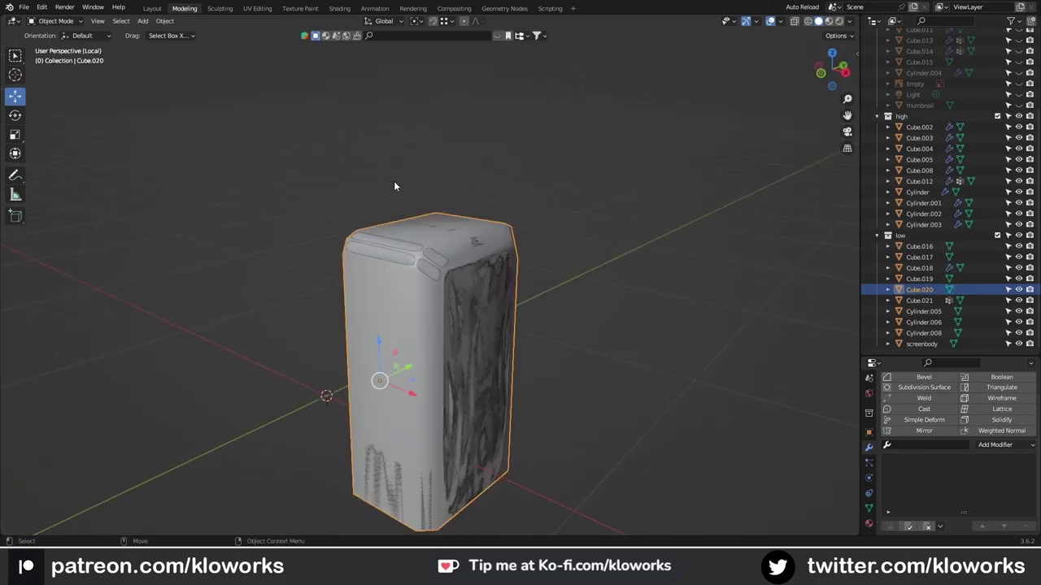
key("Return")
key("KP_Divide")
type("Front")
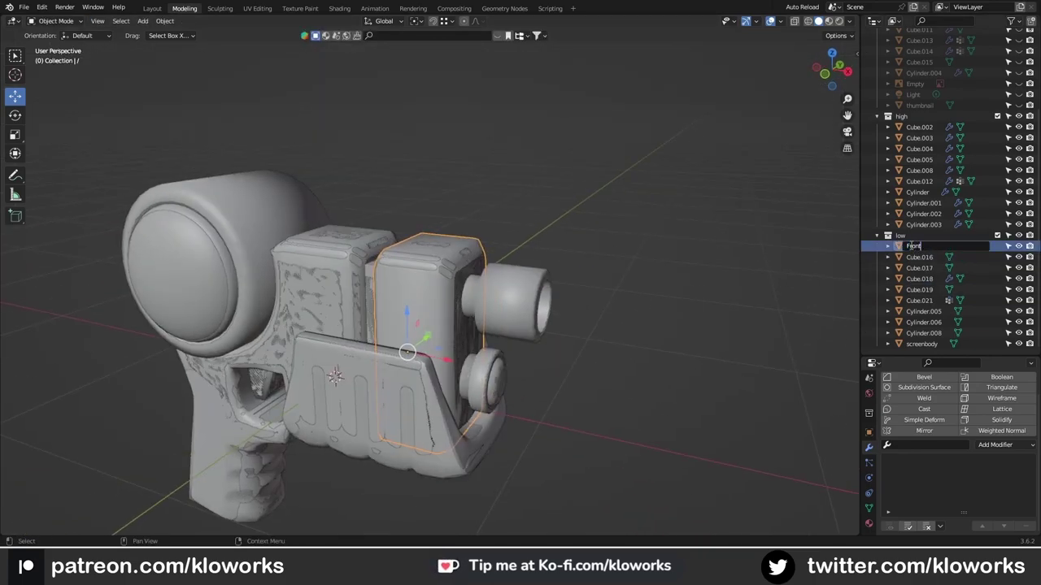
- Name the front block Front_low and the barrel cylinder Hole_low
type("_low")
key("Return")
left_click(562, 313)
key("KP_Decimal")
key("Tab")
type("Hole")
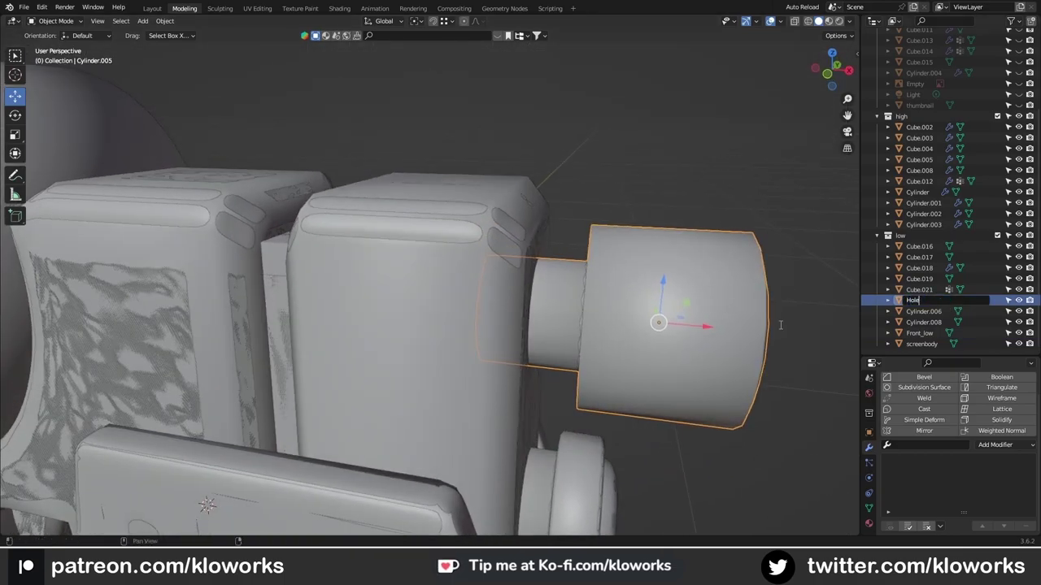
type("_low")
key("Return")
- Isolate the grip body and nudge its lower vertices slightly sideways
scroll(493, 295, "down", 3)
middle_click_drag(492, 294, 511, 301)
left_click(511, 302)
scroll(441, 308, "down", 2)
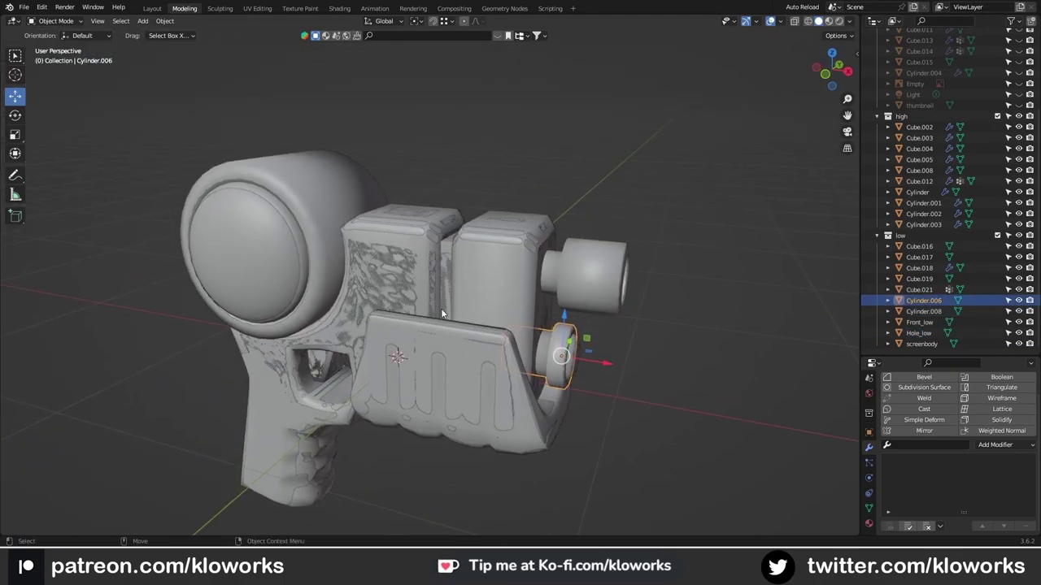
left_click_drag(441, 309, 425, 205)
key("KP_Divide")
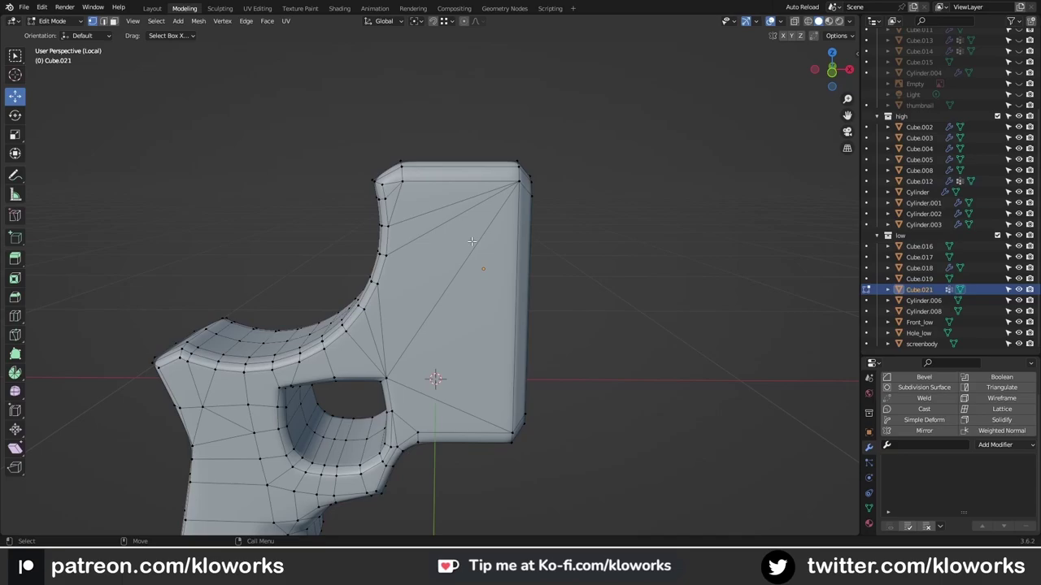
mouse_move(472, 242)
middle_mouse_down()
mouse_move(488, 256)
mouse_move(410, 267)
mouse_move(550, 278)
mouse_move(494, 298)
mouse_move(478, 179)
middle_mouse_up()
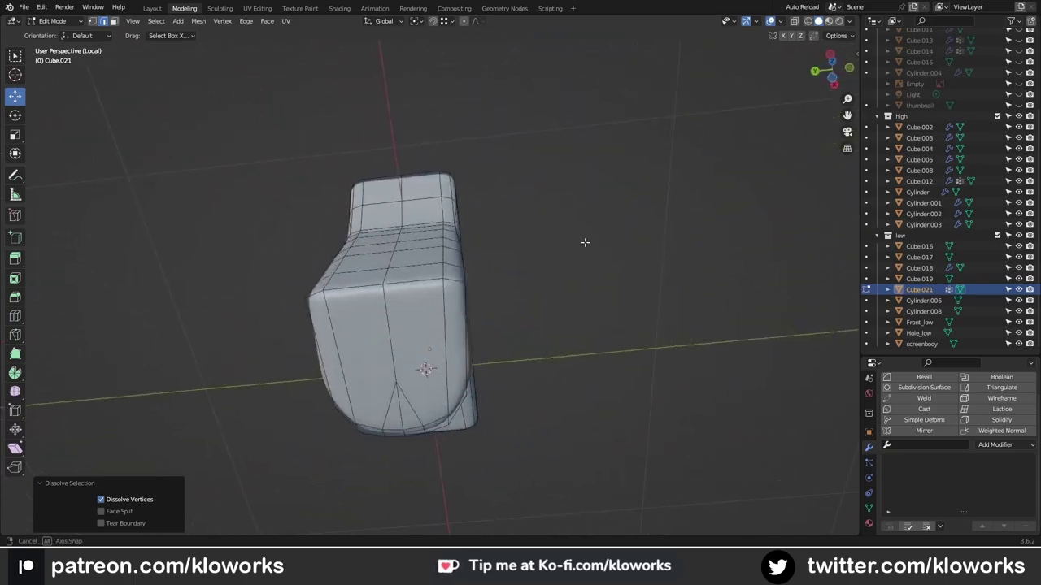
middle_click_drag(585, 241, 428, 202)
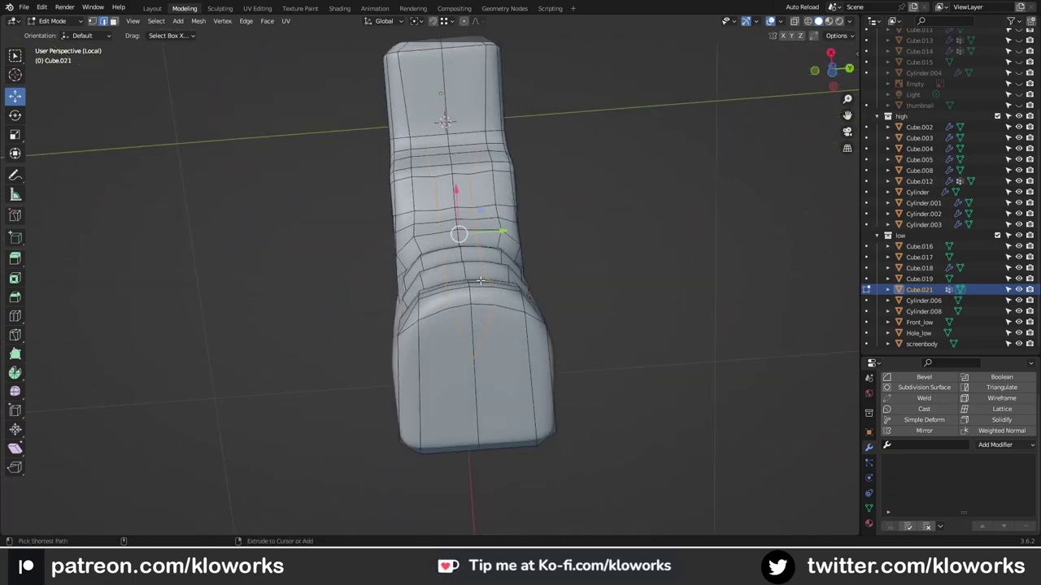
middle_click_drag(480, 280, 405, 379)
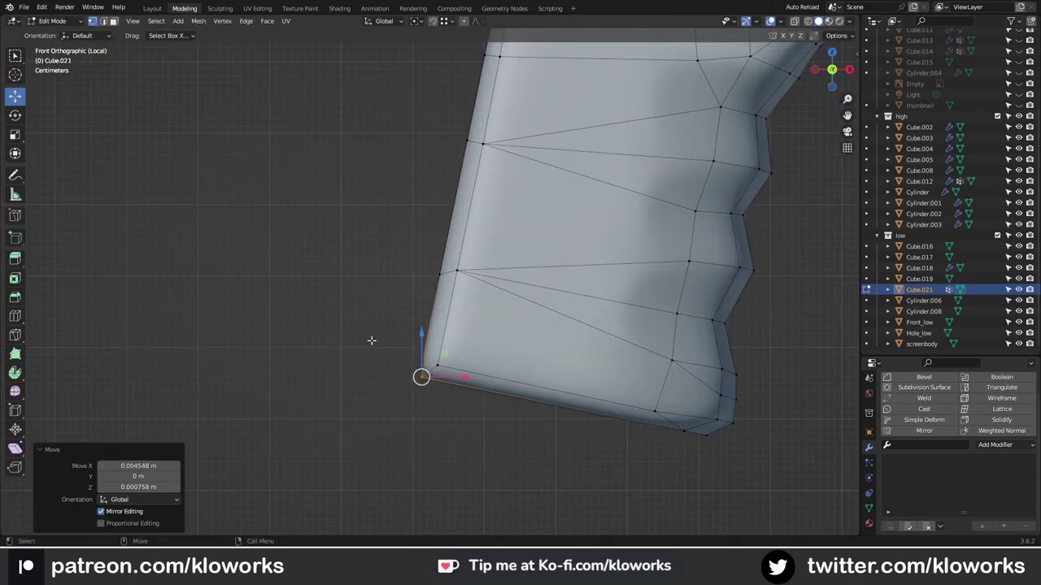
- Move the grip's bottom vertices into place
scroll(372, 340, "up", 1)
scroll(455, 268, "down", 5)
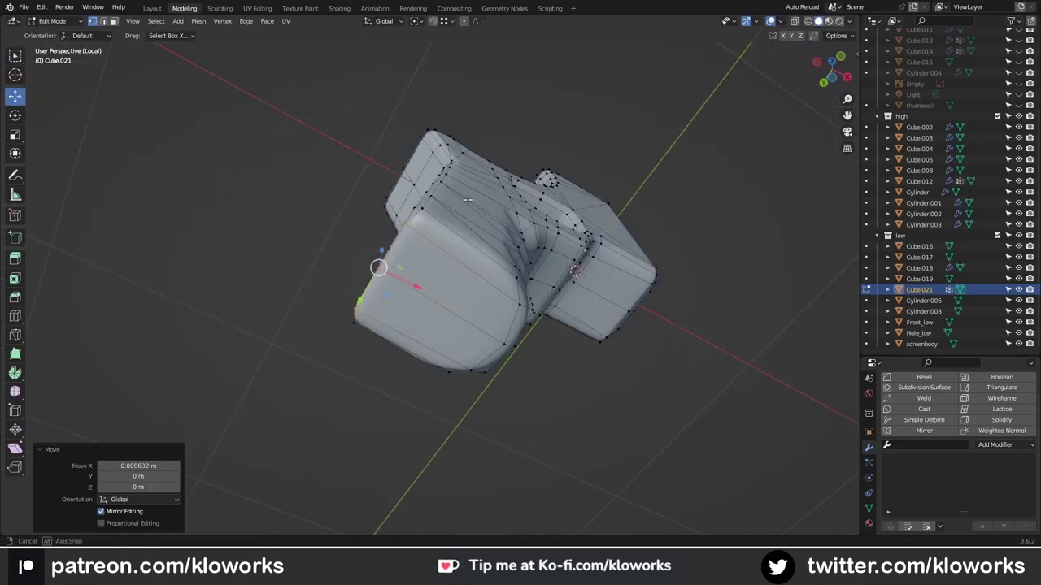
middle_click_drag(455, 269, 512, 260)
scroll(499, 341, "up", 3)
middle_click_drag(499, 341, 427, 268)
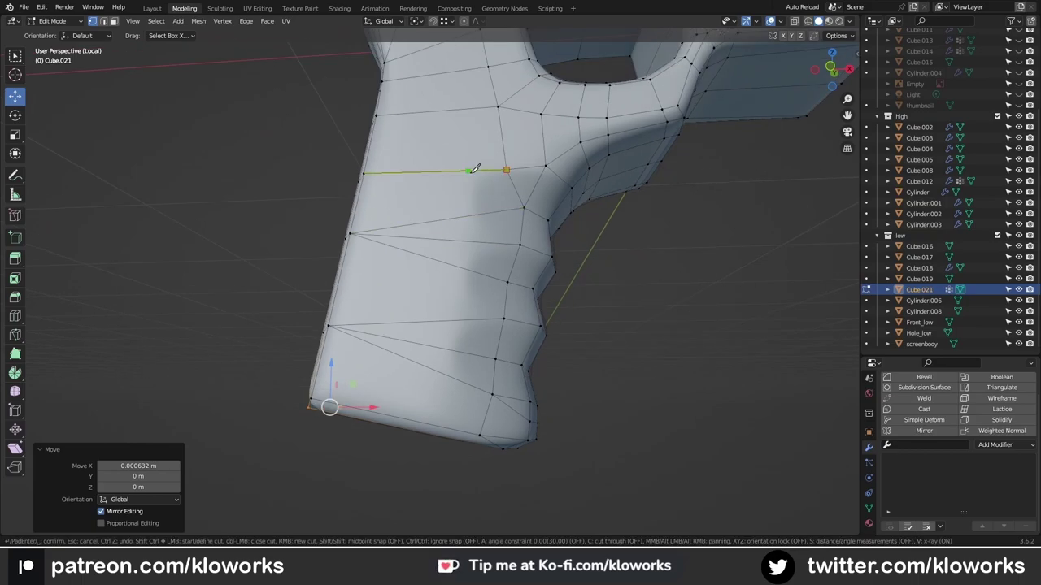
middle_click_drag(456, 422, 504, 335)
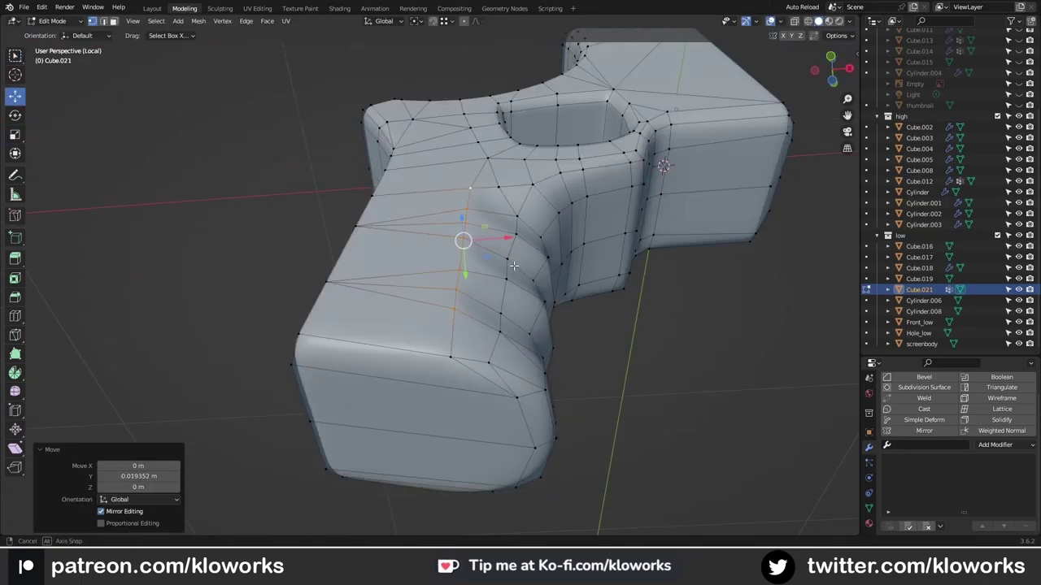
middle_click_drag(514, 265, 392, 332)
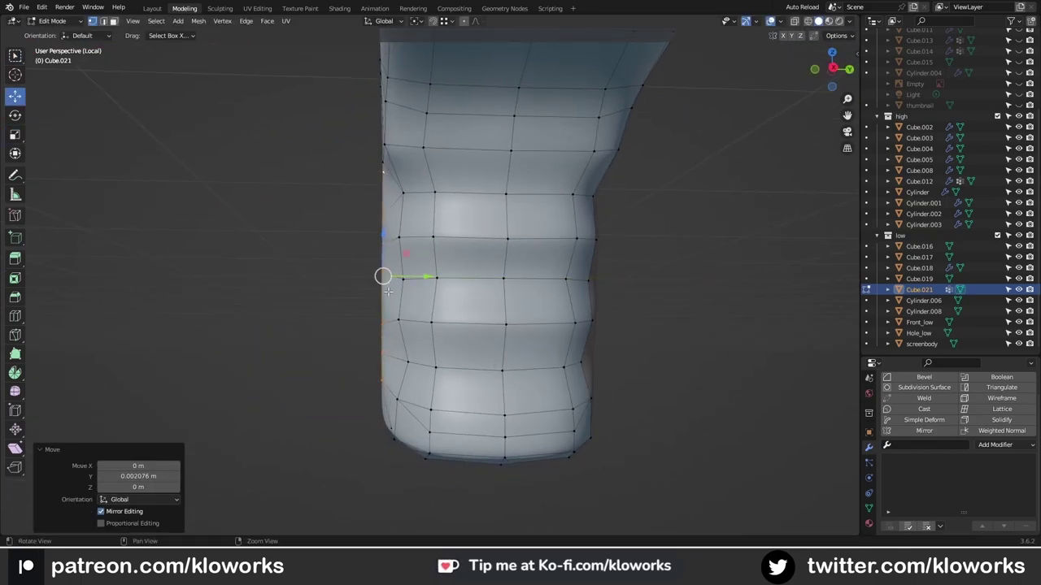
mouse_move(435, 226)
middle_mouse_down()
mouse_move(550, 279)
mouse_move(534, 464)
middle_mouse_up()
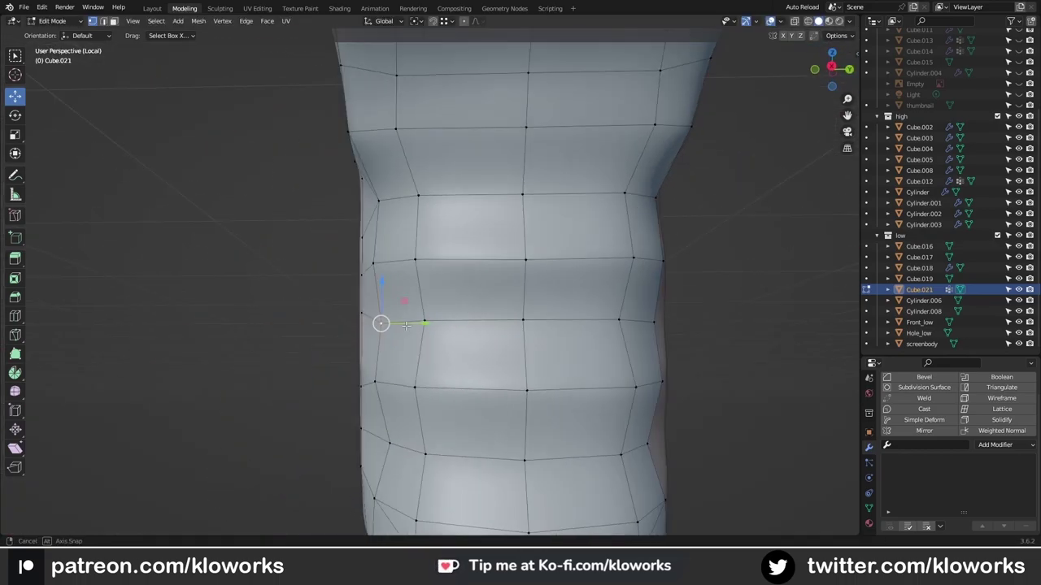
middle_click_drag(544, 408, 657, 82)
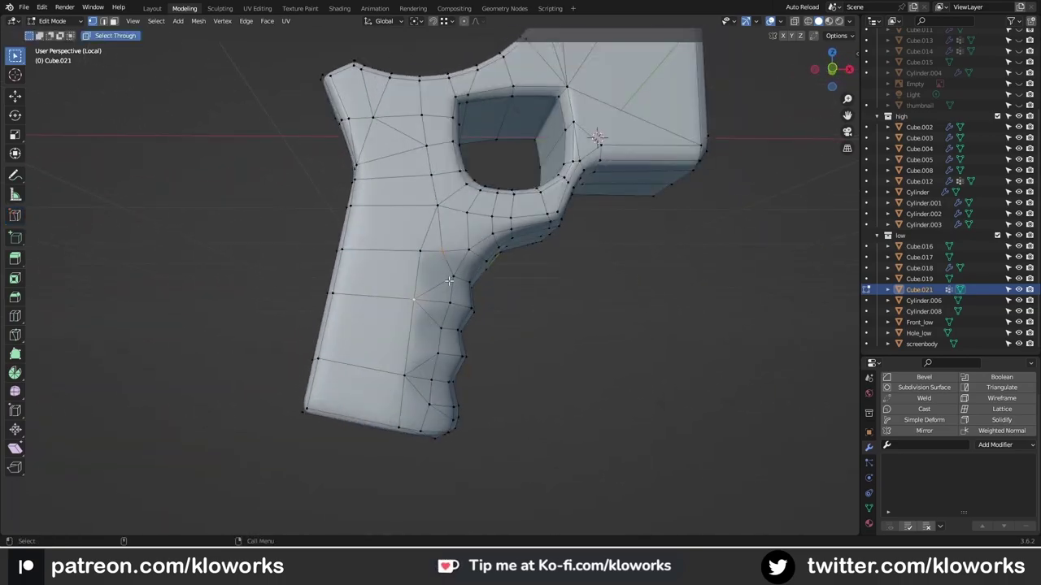
mouse_move(448, 280)
middle_mouse_down()
mouse_move(423, 372)
mouse_move(550, 365)
mouse_move(494, 324)
mouse_move(529, 298)
mouse_move(512, 232)
mouse_move(721, 127)
mouse_move(515, 311)
mouse_move(520, 252)
mouse_move(529, 303)
middle_mouse_up()
- Dissolve the grip's extra edge loops
key("1")
key("k")
key("ctrl+x")
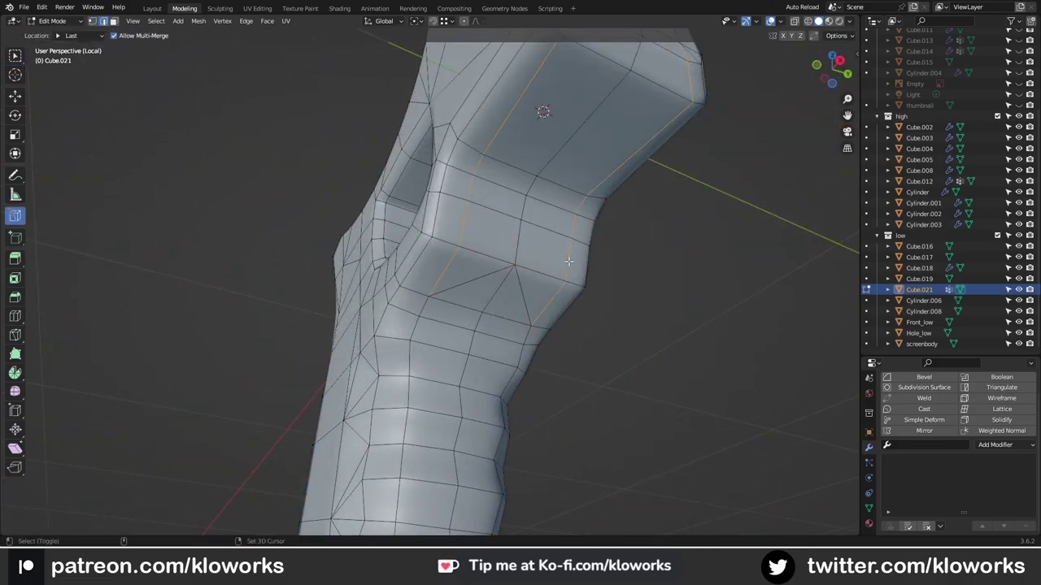
mouse_move(568, 261)
middle_mouse_down()
mouse_move(509, 219)
mouse_move(455, 154)
mouse_move(507, 234)
middle_mouse_up()
key("ctrl+x")
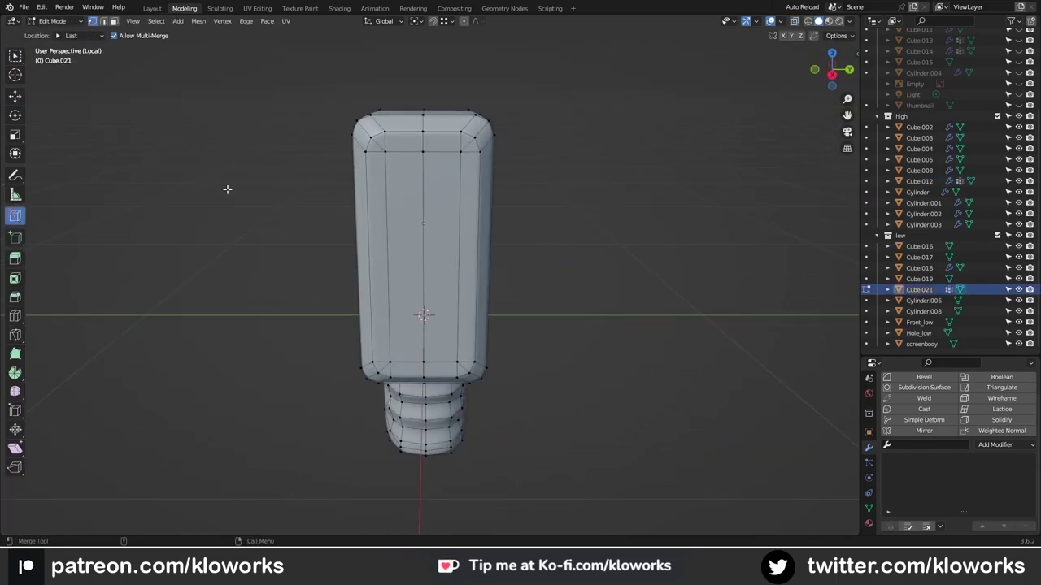
mouse_move(396, 361)
middle_mouse_down()
mouse_move(633, 252)
mouse_move(537, 298)
middle_mouse_up()
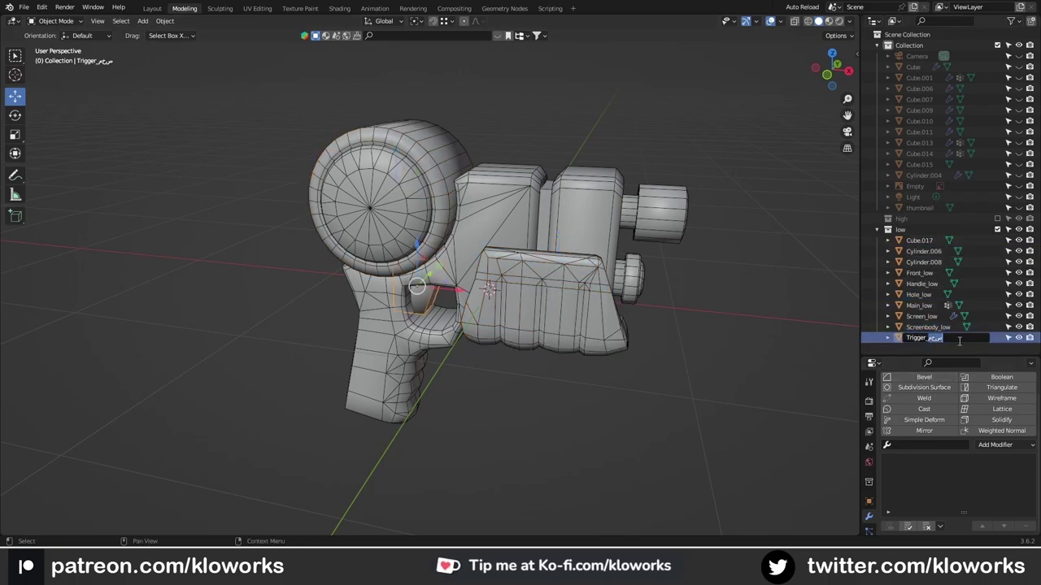
- Rename the red button cylinder Cylinder.008 to 'redlow', then isolate Cube.017 for mesh editing
left_click(928, 261)
double_click(925, 262)
type("red")
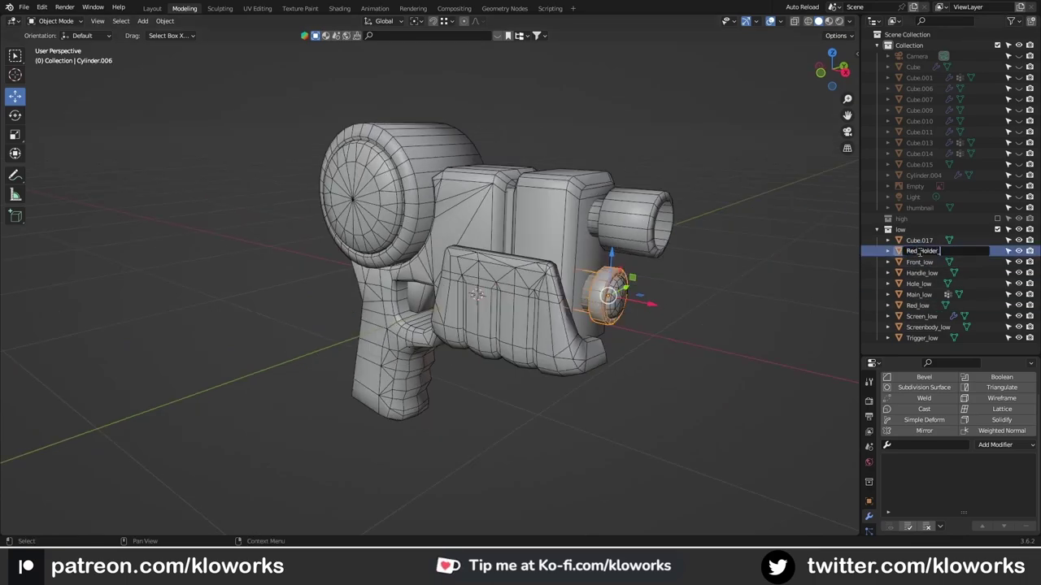
type("low")
key("Return")
left_click(919, 240)
key("KP_Divide")
- Rename Cube.017 to Middle_low in the Outliner
key("Tab")
middle_click_drag(541, 294, 417, 337)
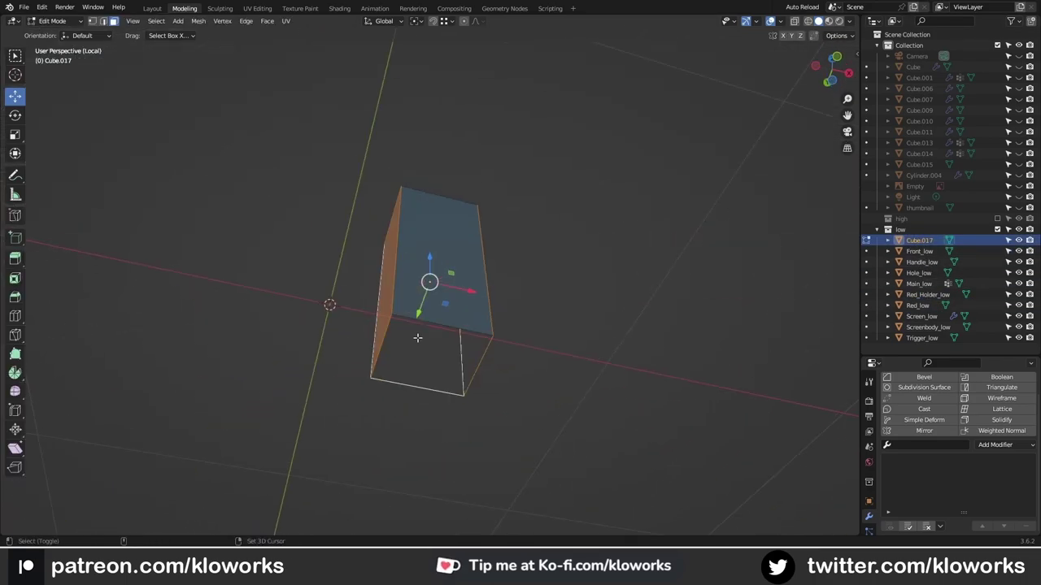
key("Tab")
key("KP_Divide")
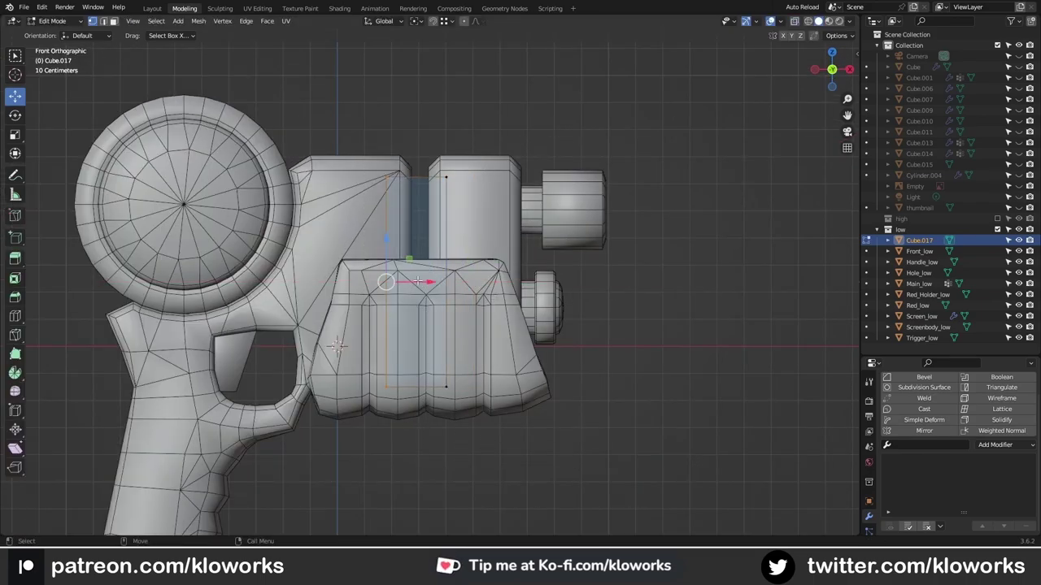
key("Tab")
double_click(919, 240)
key("Return")
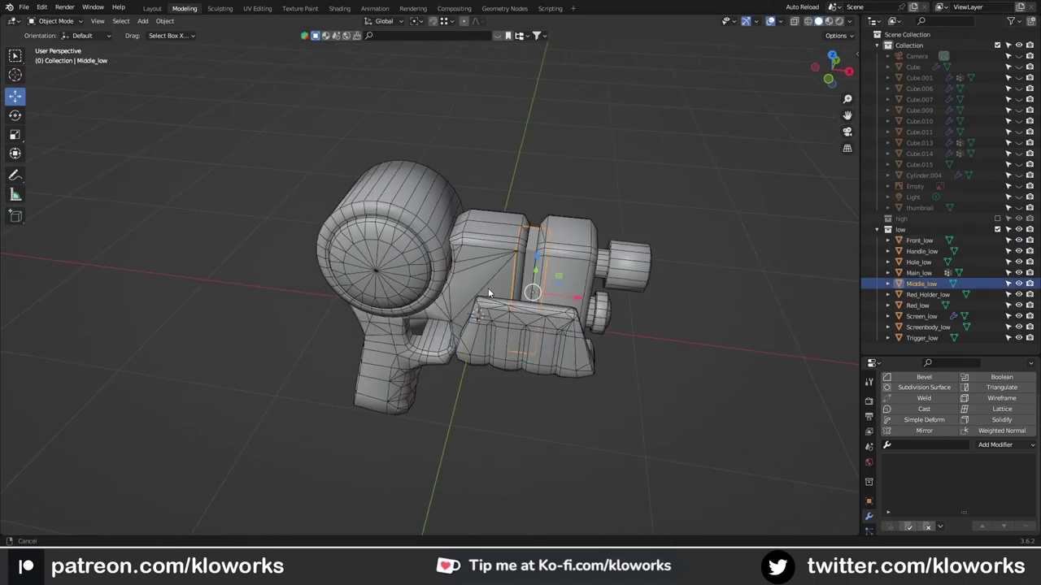
- Dissolve the unneeded top edges on the isolated Main_low mesh
mouse_move(488, 288)
middle_mouse_down()
mouse_move(461, 280)
mouse_move(386, 371)
middle_mouse_up()
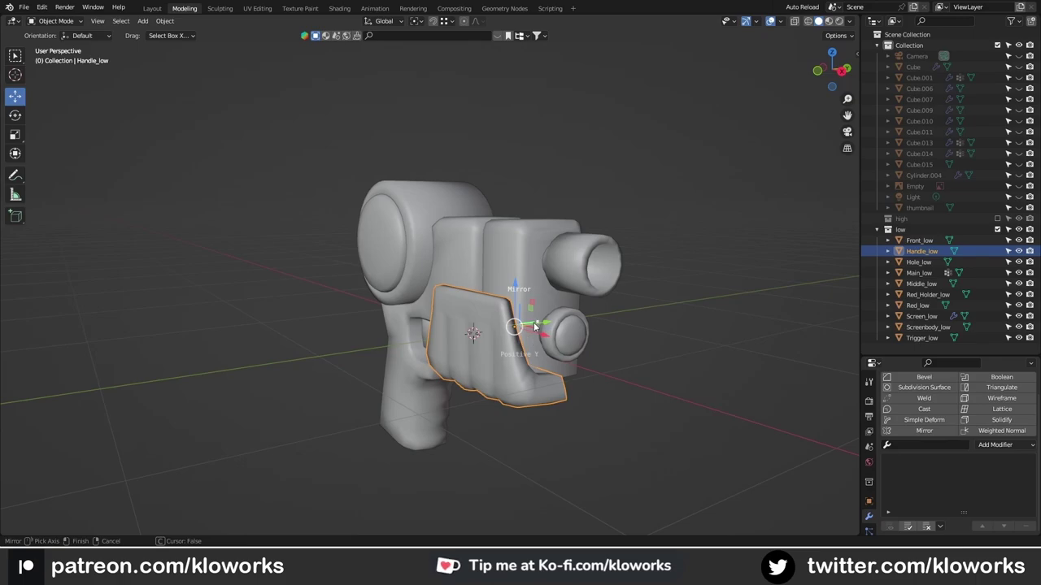
mouse_move(521, 327)
middle_mouse_down()
mouse_move(606, 349)
mouse_move(337, 336)
mouse_move(494, 417)
mouse_move(530, 388)
mouse_move(342, 321)
mouse_move(718, 391)
mouse_move(477, 183)
mouse_move(478, 229)
mouse_move(395, 226)
middle_mouse_up()
left_click(530, 389)
key("Tab")
key("KP_Divide")
key("ctrl+x")
scroll(478, 229, "up", 2)
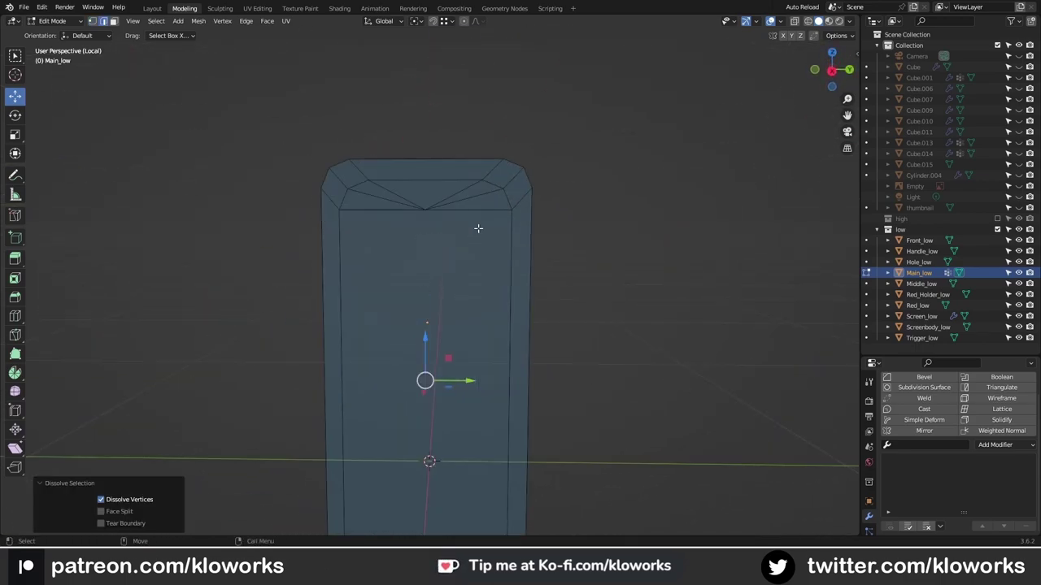
left_click(395, 227)
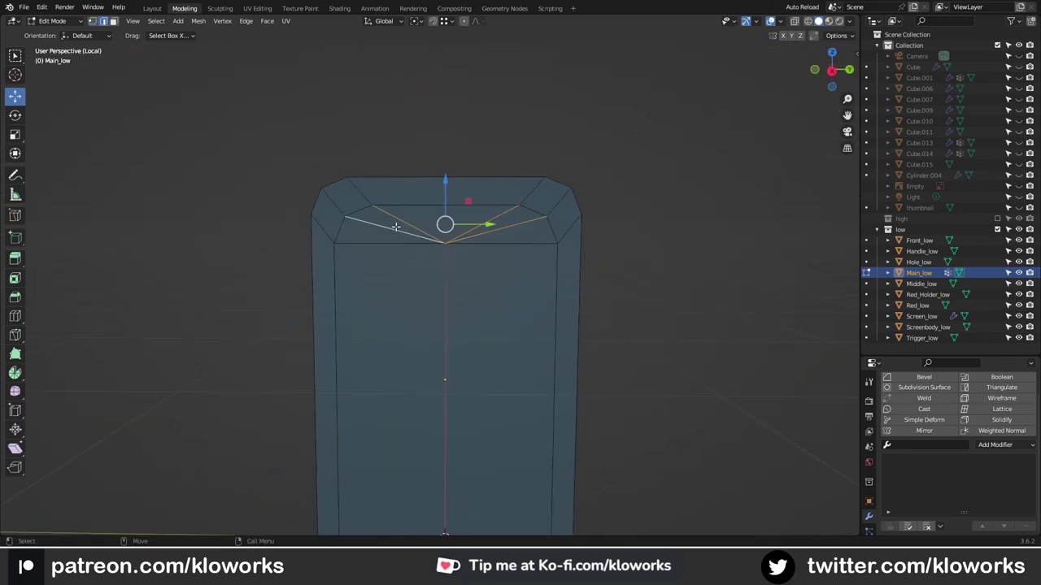
middle_click_drag(541, 243, 530, 238)
left_click(531, 238, "shift")
mouse_move(361, 255)
middle_mouse_down()
mouse_move(439, 309)
mouse_move(436, 342)
mouse_move(452, 342)
mouse_move(441, 268)
mouse_move(351, 302)
middle_mouse_up()
scroll(437, 342, "up", 2)
key("KP_Divide")
key("Tab")
- Adjust Handle_low's mesh in Edit Mode and return to Object Mode
mouse_move(445, 294)
middle_mouse_down()
mouse_move(476, 355)
mouse_move(530, 302)
mouse_move(477, 216)
mouse_move(576, 272)
middle_mouse_up()
scroll(520, 339, "down", 3)
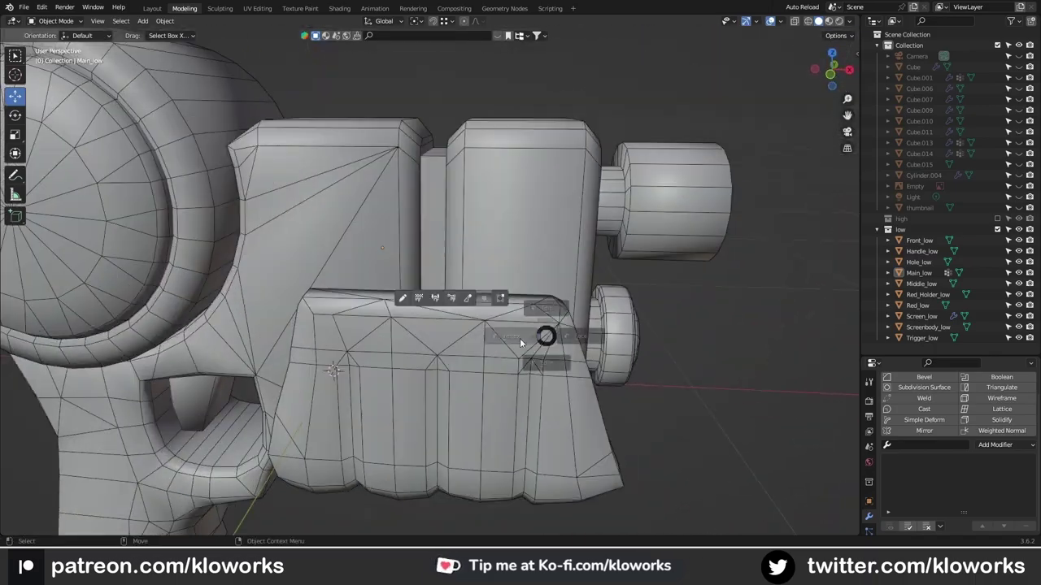
left_click(520, 338)
mouse_move(520, 338)
middle_mouse_down()
mouse_move(488, 325)
mouse_move(417, 349)
mouse_move(576, 339)
mouse_move(579, 348)
middle_mouse_up()
key("Tab")
scroll(434, 230, "up", 3)
mouse_move(434, 230)
middle_mouse_down()
mouse_move(480, 177)
mouse_move(540, 245)
middle_mouse_up()
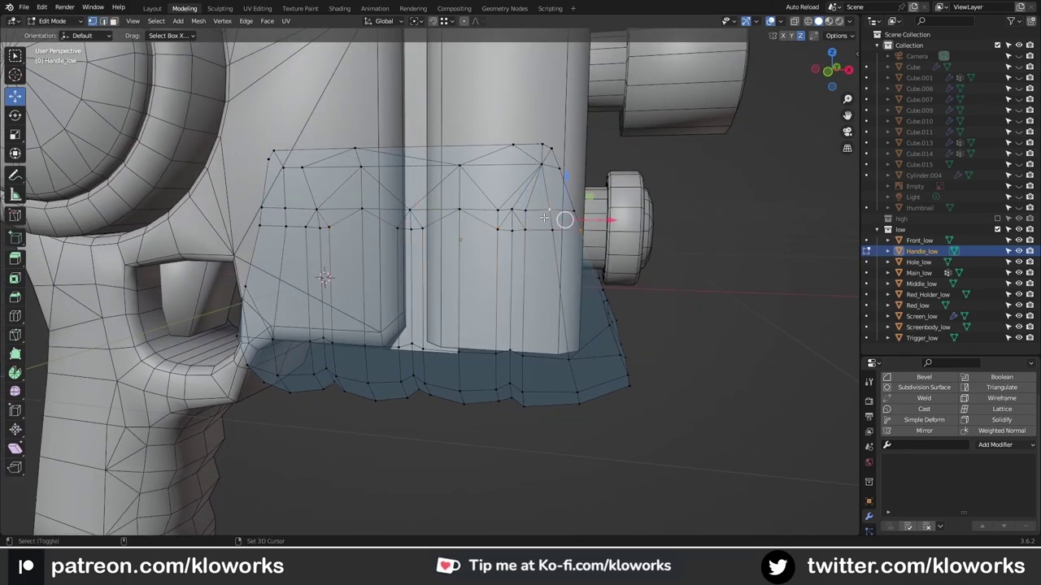
scroll(541, 230, "down", 5)
key("Tab")
- Apply scale to all the low-poly parts with Ctrl+A
key("a")
key("ctrl+a")
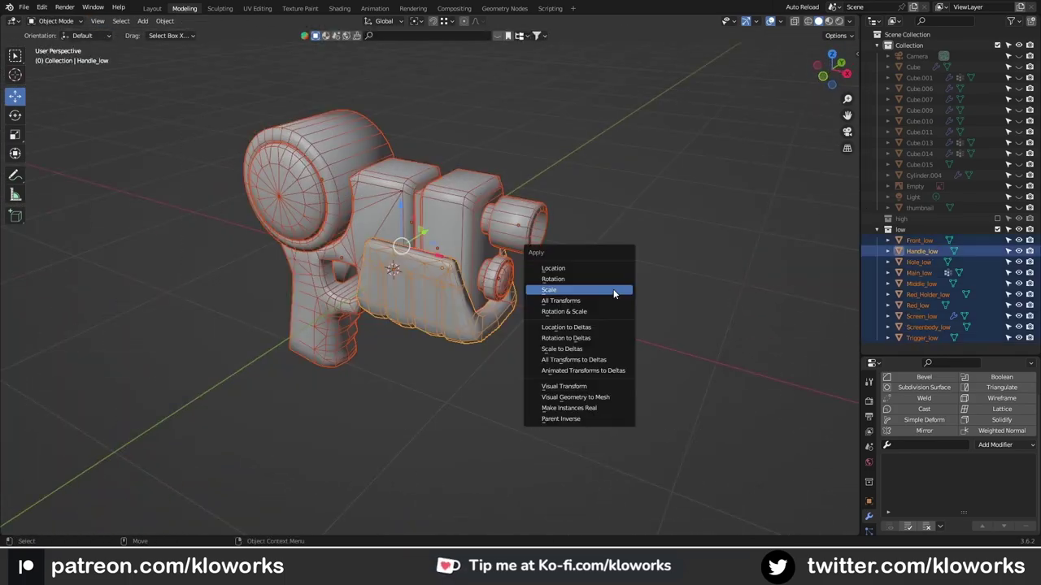
left_click(613, 288)
middle_click_drag(613, 289, 299, 133)
- Switch to the UV Editing layout and isolate Front_low in Edit Mode
left_click(257, 8)
key("Tab")
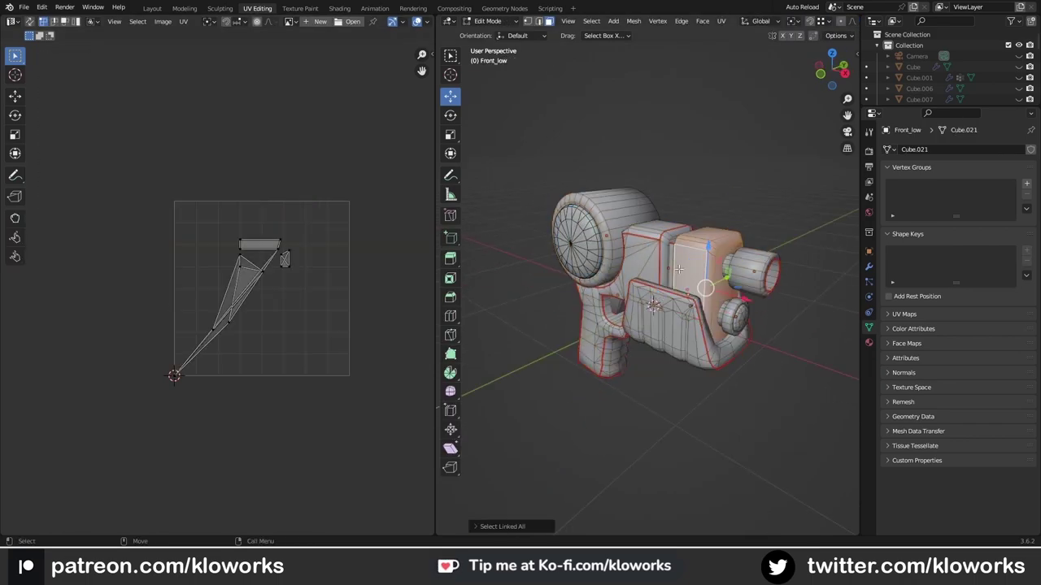
key("KP_Divide")
left_click(736, 248)
key("KP_Divide")
key("KP_Divide")
key("ctrl+Tab")
left_click(743, 258)
- Mark seams on Front_low and unwrap it into UV islands
key("alt+a")
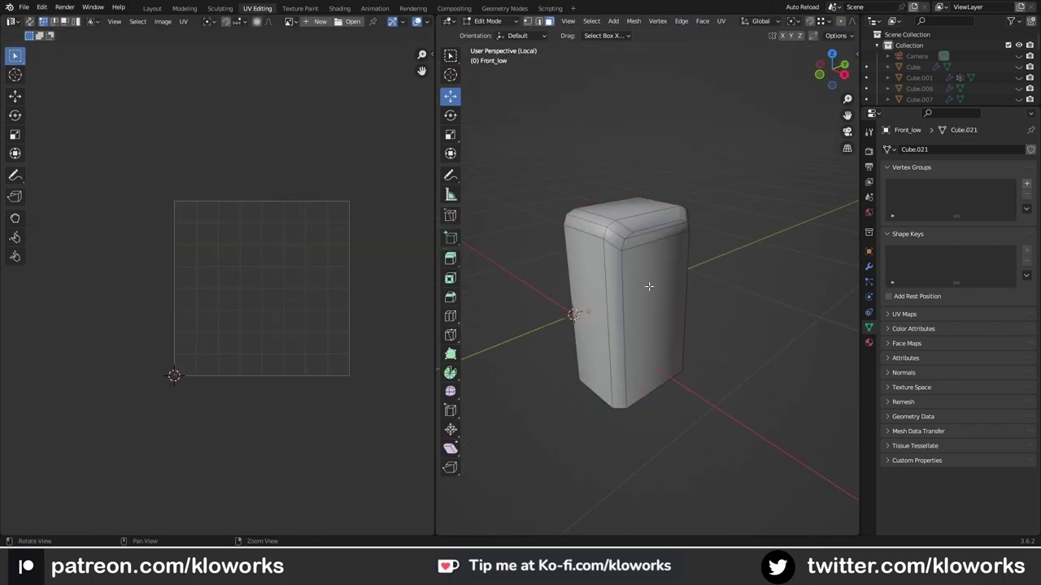
middle_click_drag(667, 276, 649, 283)
left_click(759, 235)
key("a")
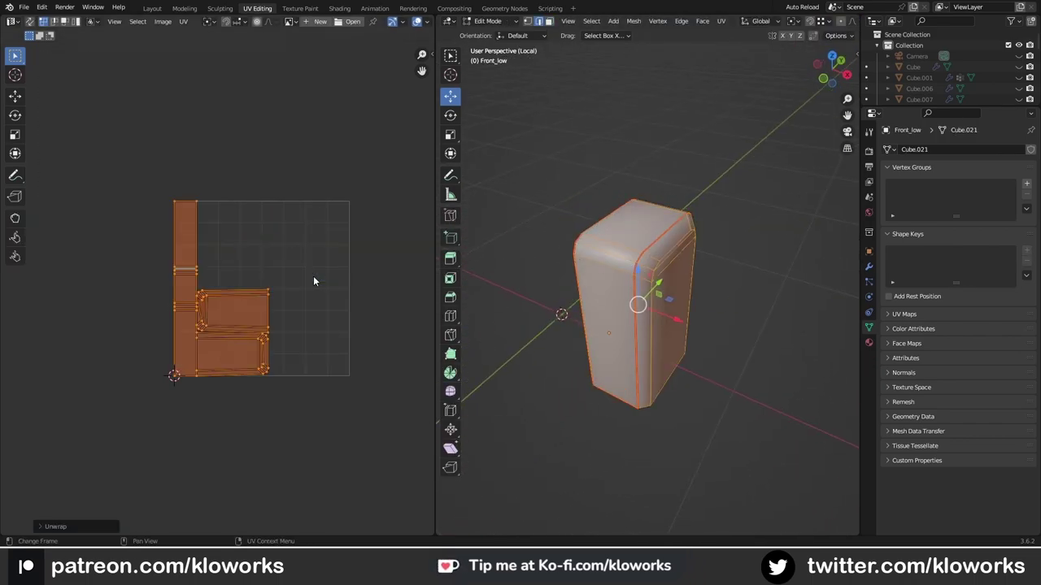
key("Tab")
key("KP_Divide")
left_click_drag(460, 134, 560, 134)
- Average island scale and pack the islands for Screenbody_low, saving the file
left_click(569, 269)
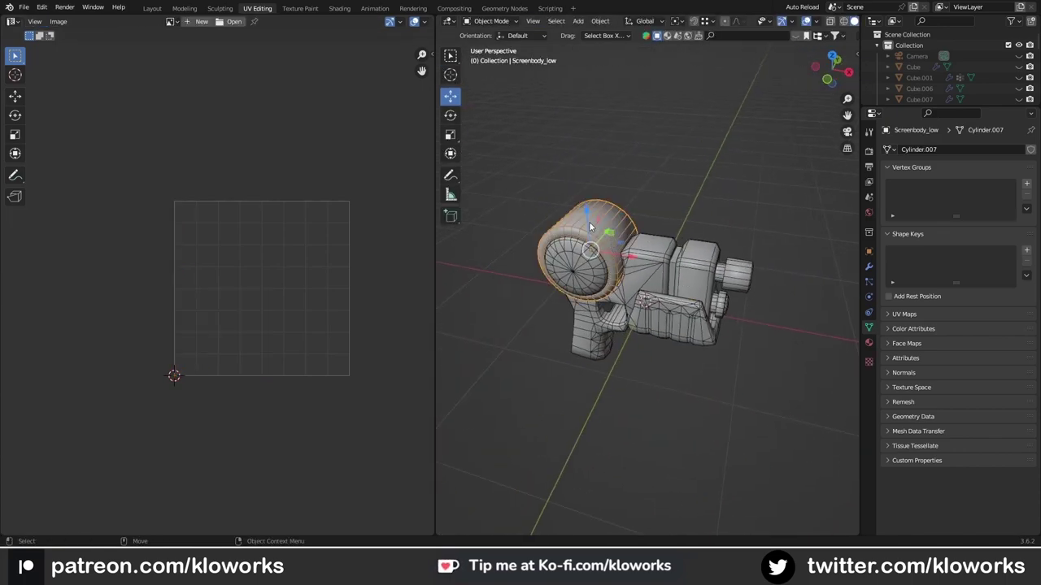
key("Tab")
key("ctrl+s")
left_click(184, 21)
left_click(221, 220)
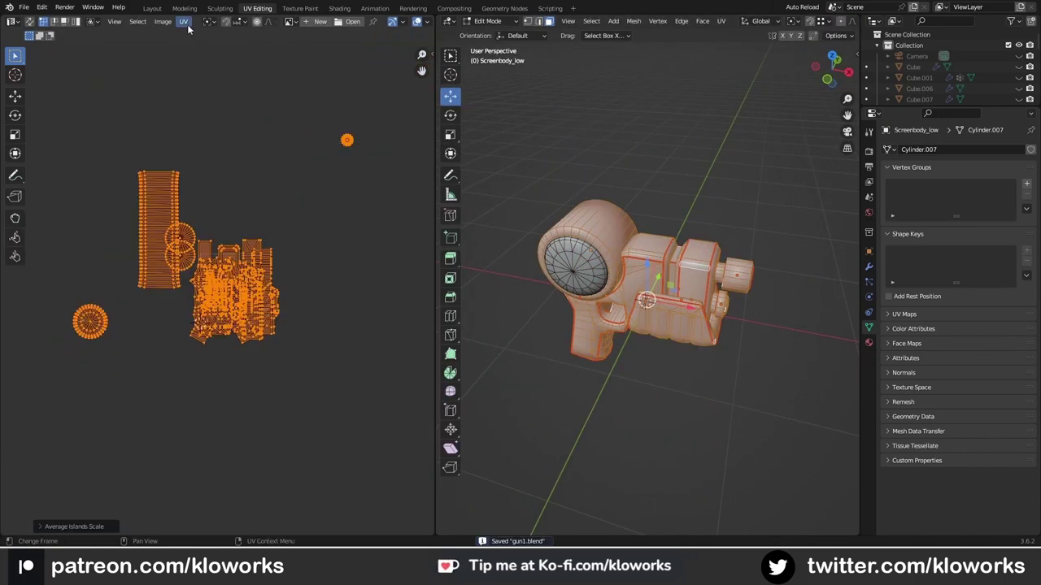
key("ctrl+p")
key("Return")
left_click(265, 387)
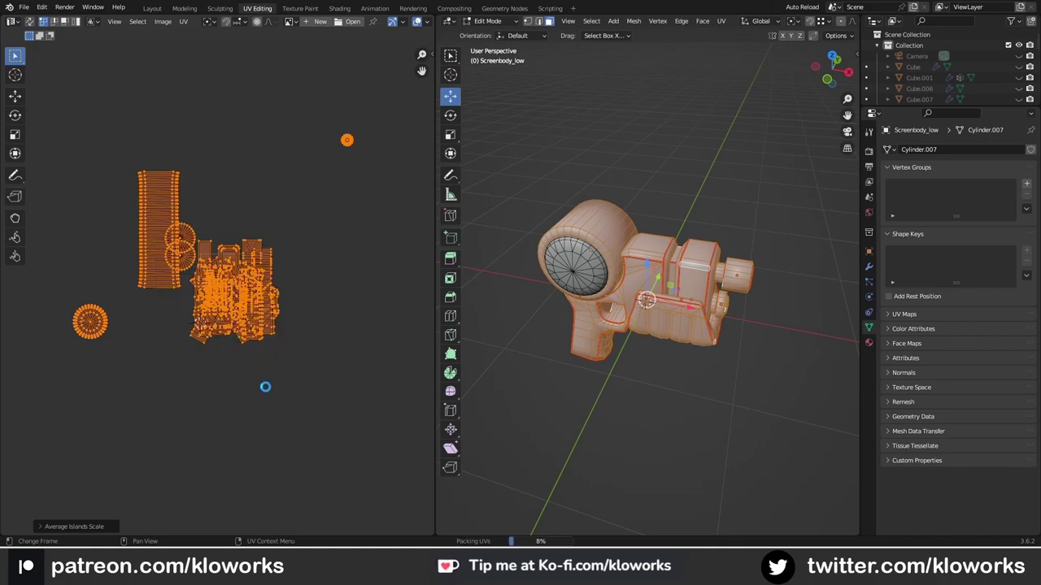
- Deselect the screen body's islands and open all low-poly parts together in Edit Mode
scroll(243, 309, "down", 5)
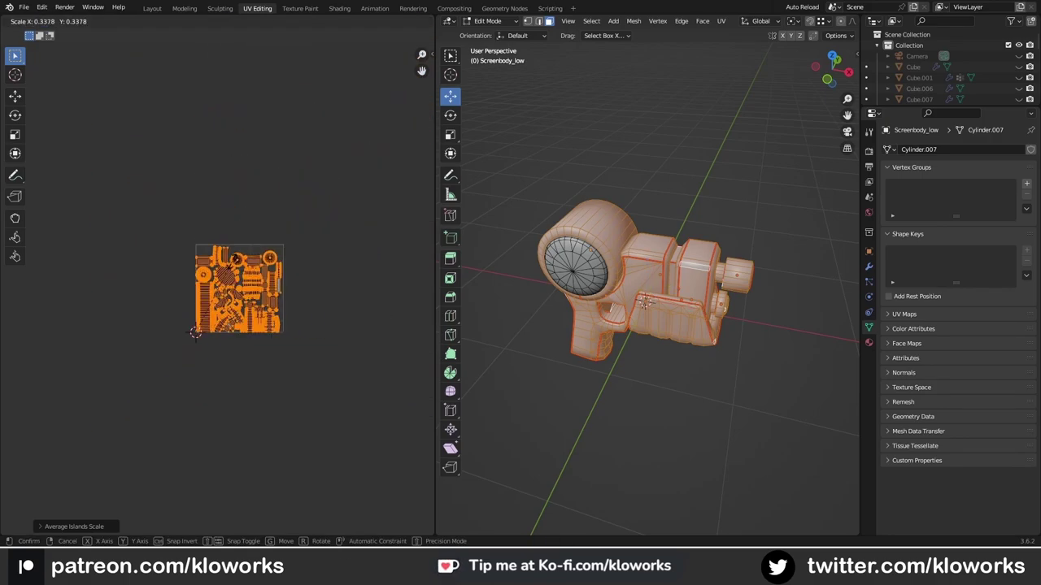
scroll(284, 285, "up", 5)
scroll(326, 268, "up", 2)
scroll(351, 260, "down", 2)
key("alt+a")
key("Tab")
middle_click_drag(593, 220, 618, 213)
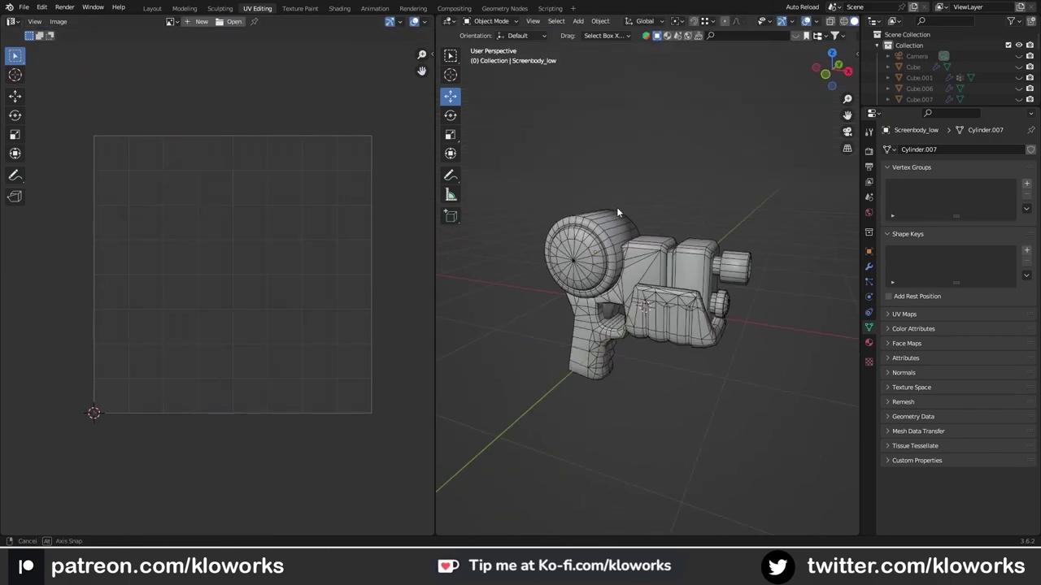
key("Tab")
- Make Handle_low active, select its faces, and enable UV Sync Selection
scroll(322, 292, "up", 3)
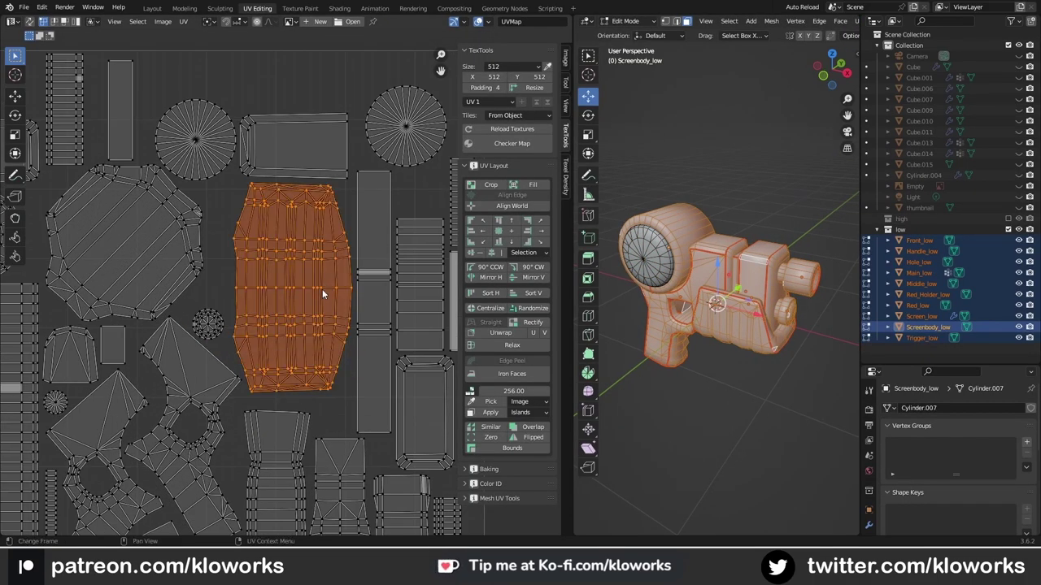
left_click(711, 347)
middle_click_drag(711, 348, 387, 245)
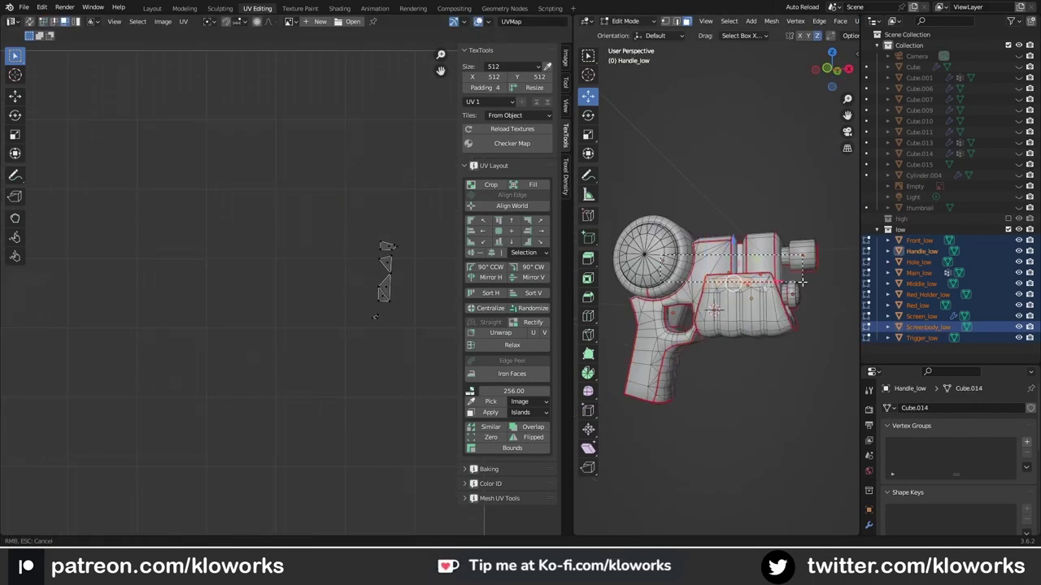
left_click_drag(802, 281, 802, 283)
left_click(29, 21)
scroll(296, 274, "down", 3)
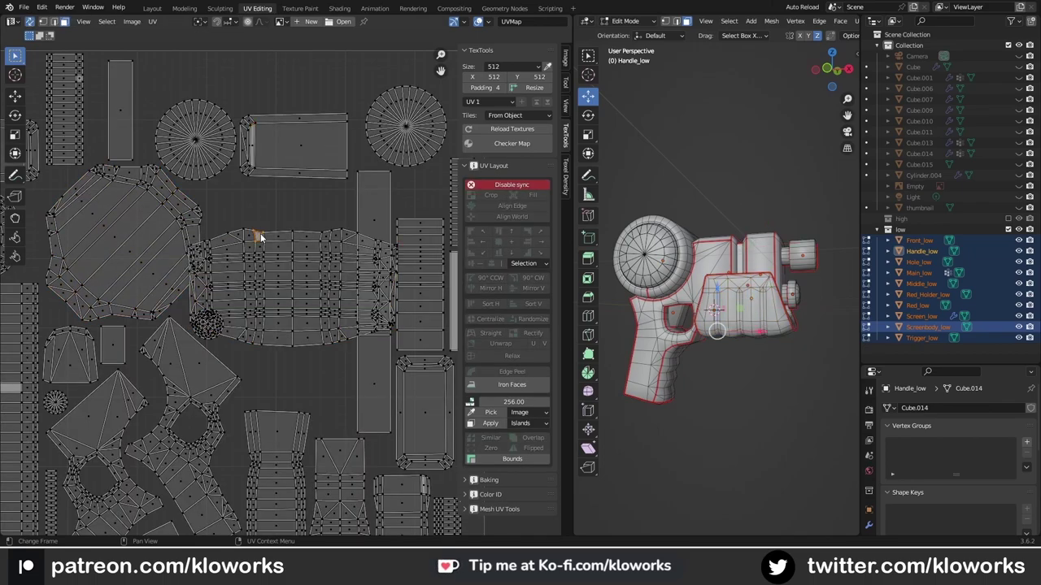
key("ctrl+l")
- Rotate the barrel-shaped island and turn the octagonal island 45 degrees
left_click(486, 278)
scroll(288, 197, "up", 2)
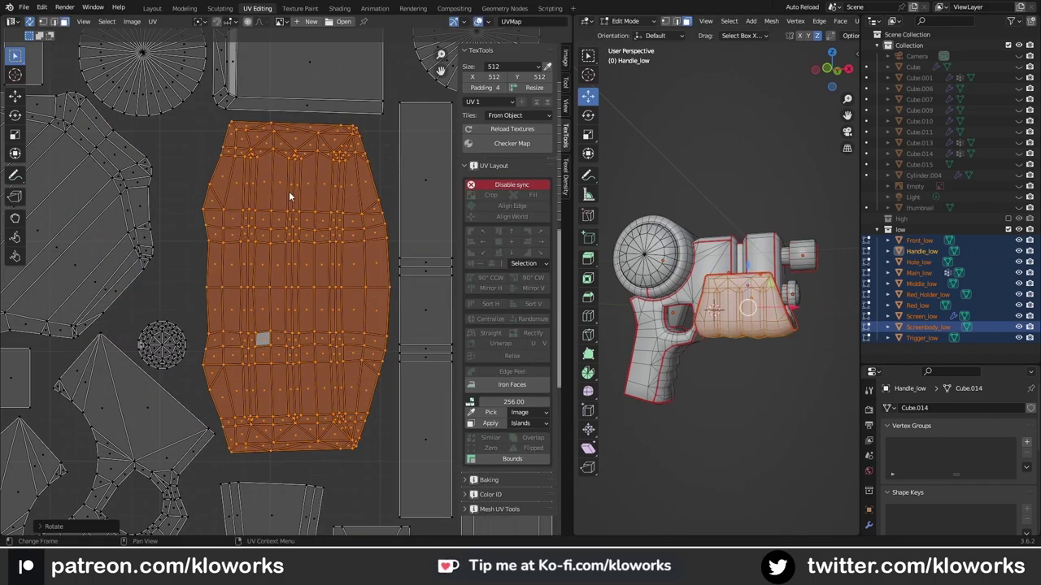
left_click(273, 175)
scroll(344, 181, "down", 3)
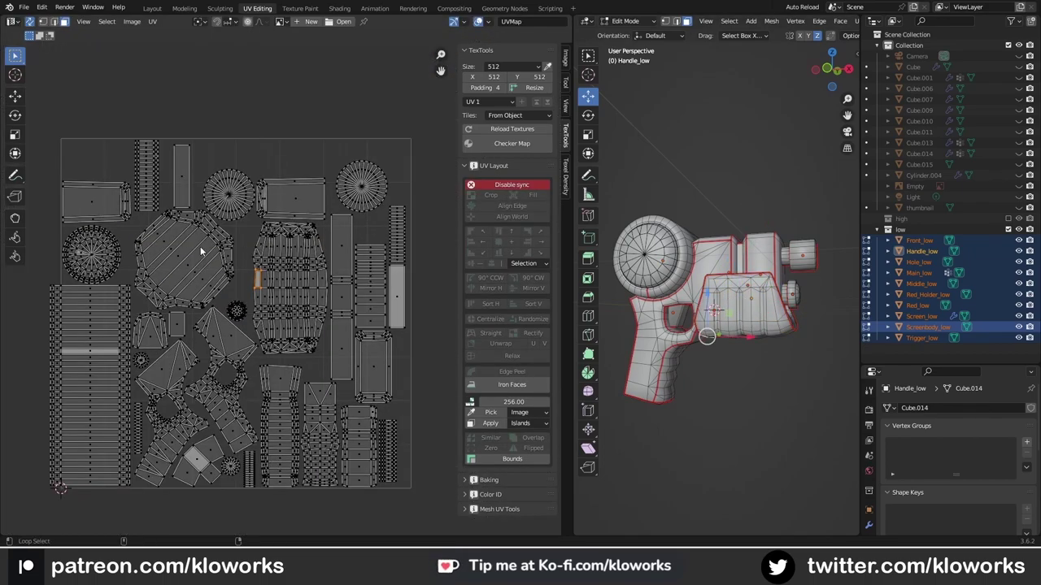
scroll(200, 246, "up", 3)
key("r")
left_click(157, 290)
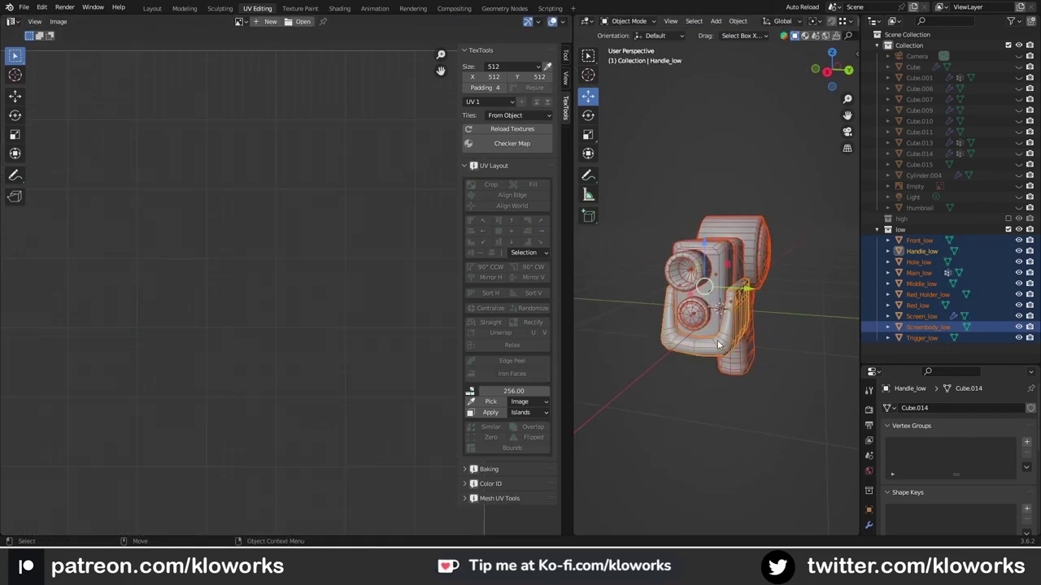
- Isolate the handle part to inspect it, then return to all low-poly parts
key("1")
scroll(738, 397, "up", 5)
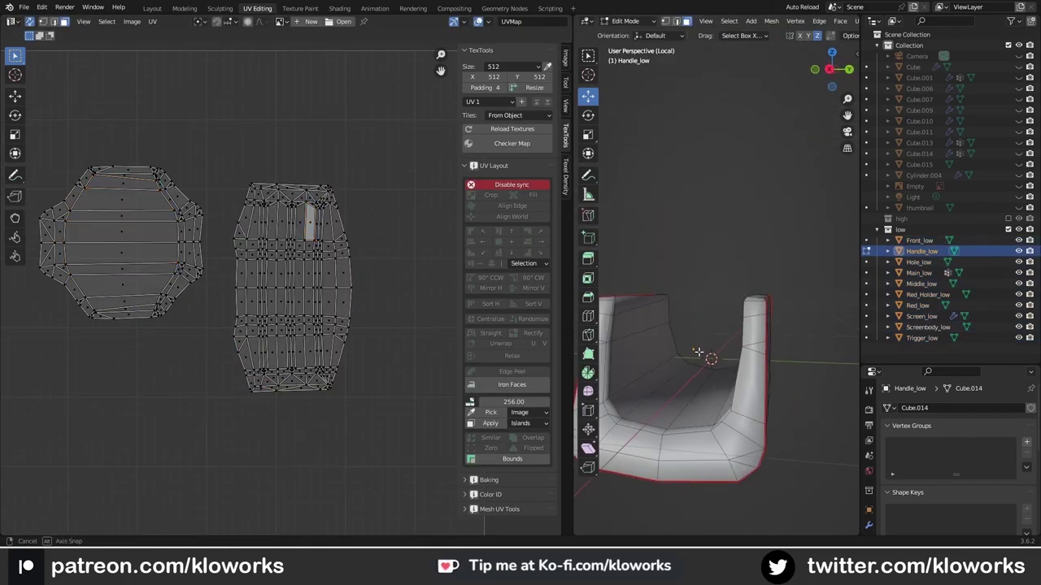
mouse_move(738, 397)
middle_mouse_down()
mouse_move(660, 328)
mouse_move(788, 371)
mouse_move(705, 225)
middle_mouse_up()
scroll(706, 225, "down", 3)
key("Tab")
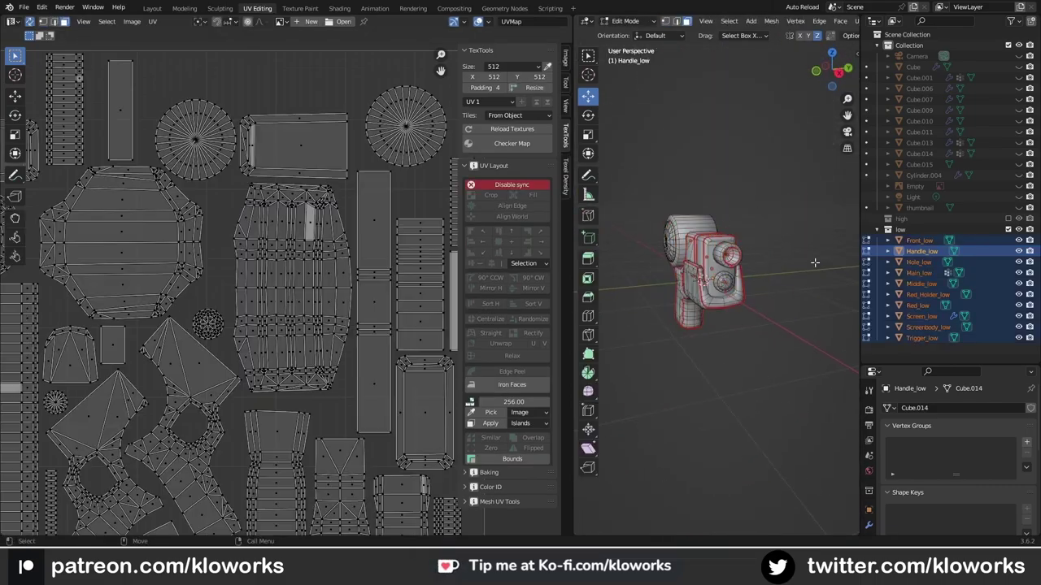
scroll(278, 257, "up", 3)
key("l")
- Move the handle's UV island to a free spot in the layout
key("g")
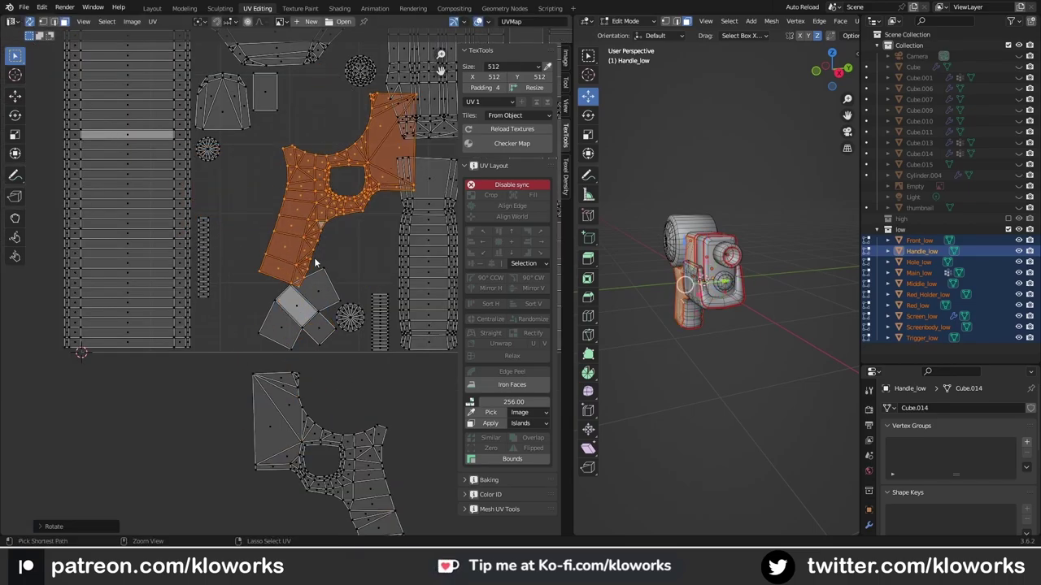
left_click_drag(381, 419, 237, 423)
left_click(236, 423)
scroll(325, 326, "up", 3)
left_click(325, 326)
scroll(333, 308, "down", 2)
scroll(333, 307, "down", 3)
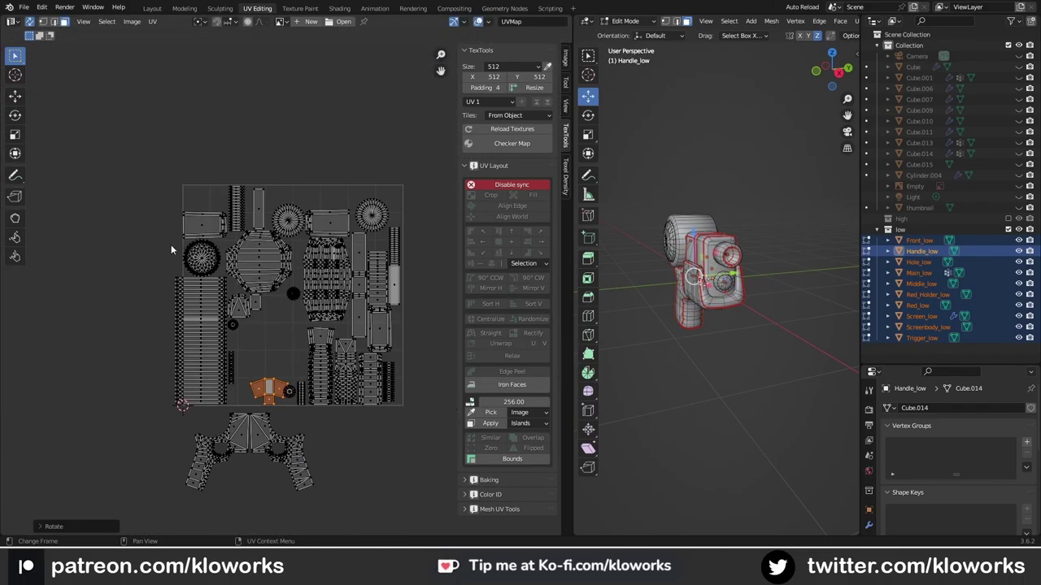
scroll(171, 245, "up", 3)
scroll(171, 244, "down", 3)
- Frame the handle faces and round screen, then reselect everything in Edit Mode
key("KP_Decimal")
mouse_move(732, 243)
middle_mouse_down()
mouse_move(746, 228)
mouse_move(730, 290)
mouse_move(779, 334)
mouse_move(758, 293)
mouse_move(715, 326)
mouse_move(618, 358)
middle_mouse_up()
key("alt+q")
key("KP_Decimal")
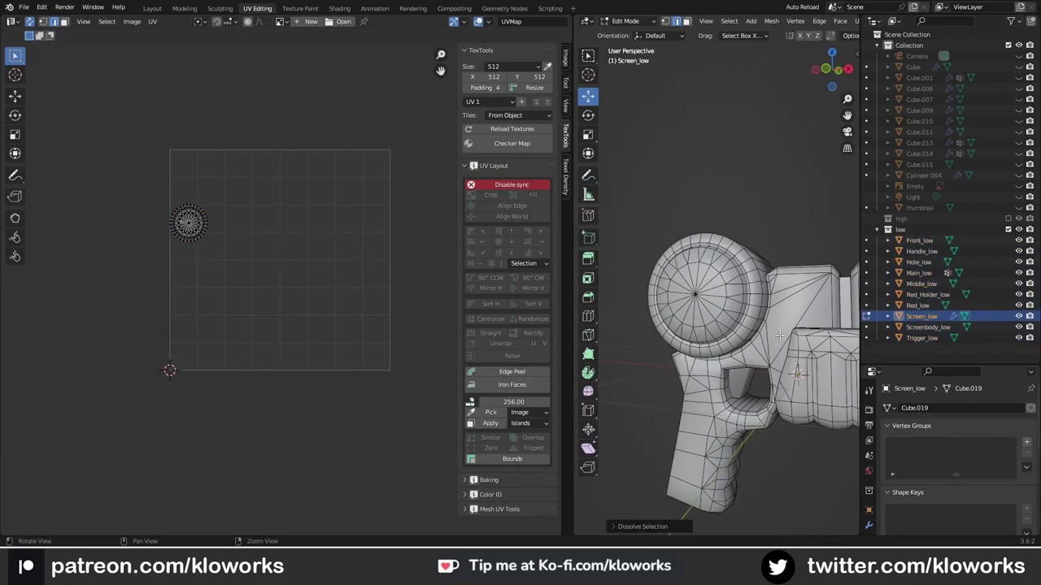
scroll(779, 334, "down", 3)
key("Tab")
key("a")
key("Tab")
key("Tab")
scroll(580, 384, "down", 5)
key("Tab")
- Average the island scale and pack all low-poly islands into the UV square
left_click(152, 21)
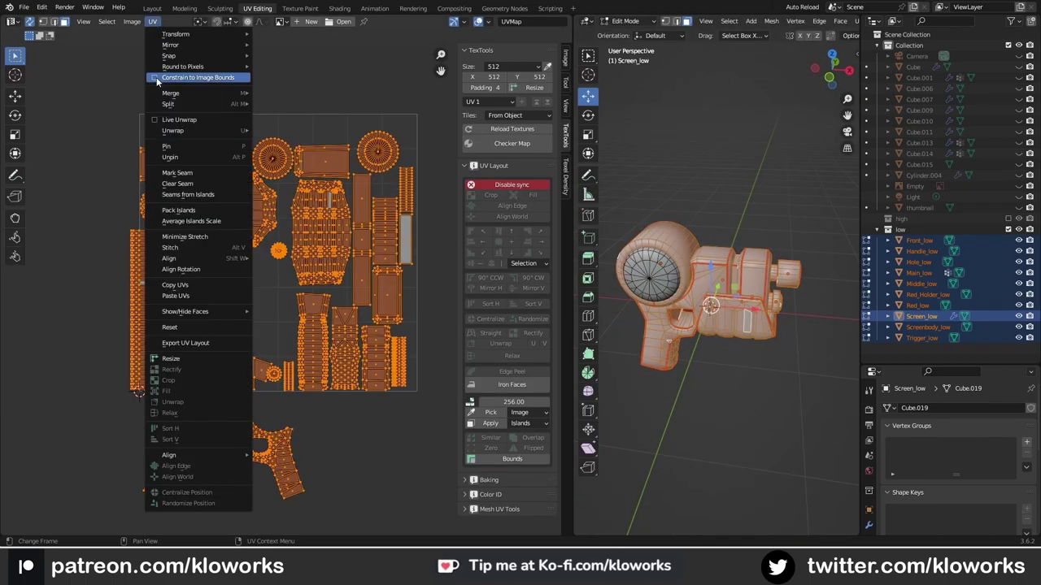
left_click(195, 175)
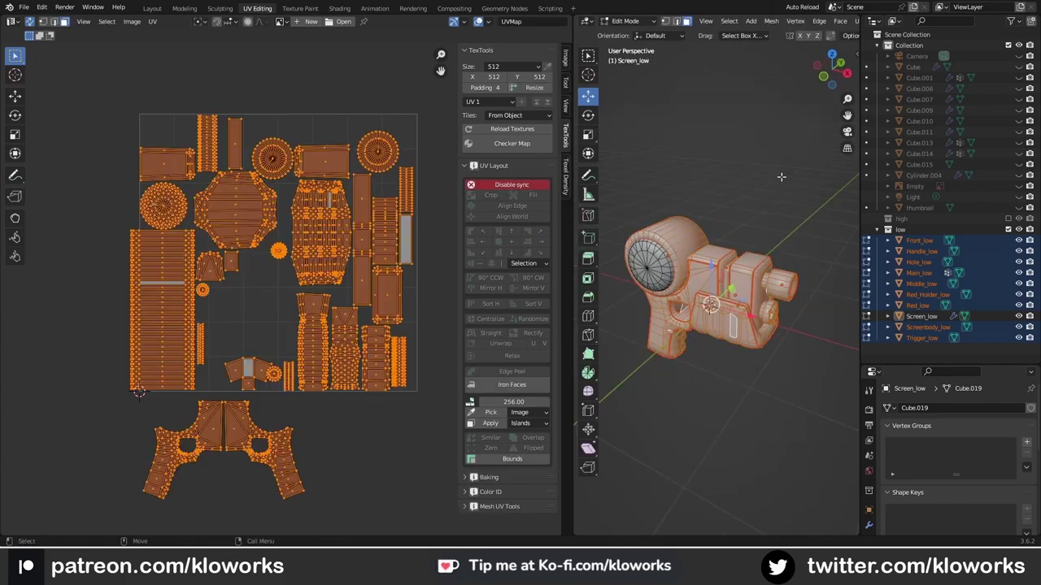
left_click(152, 21)
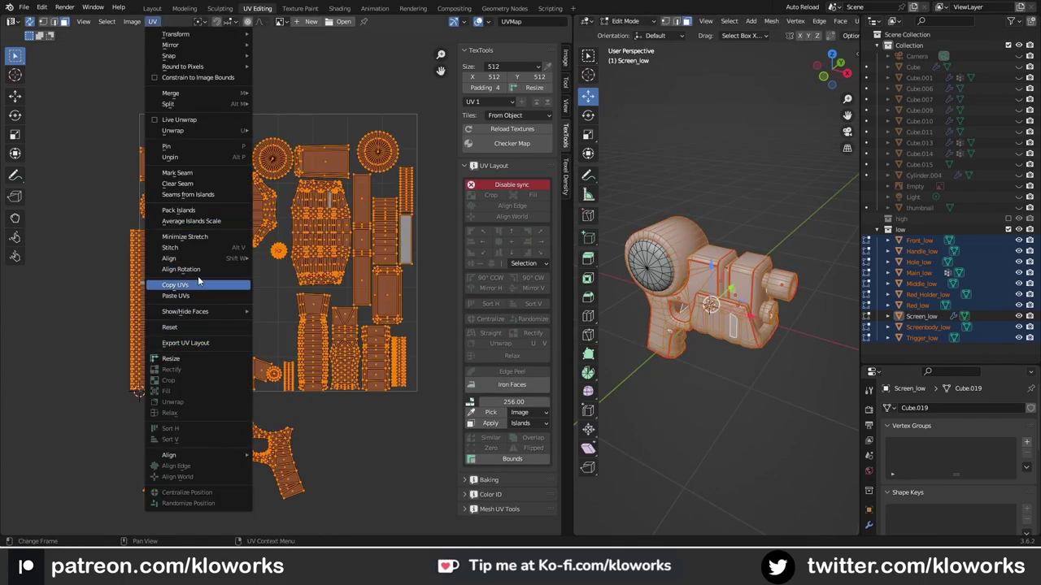
left_click(162, 224)
left_click(152, 21)
left_click(162, 215)
left_click(195, 389)
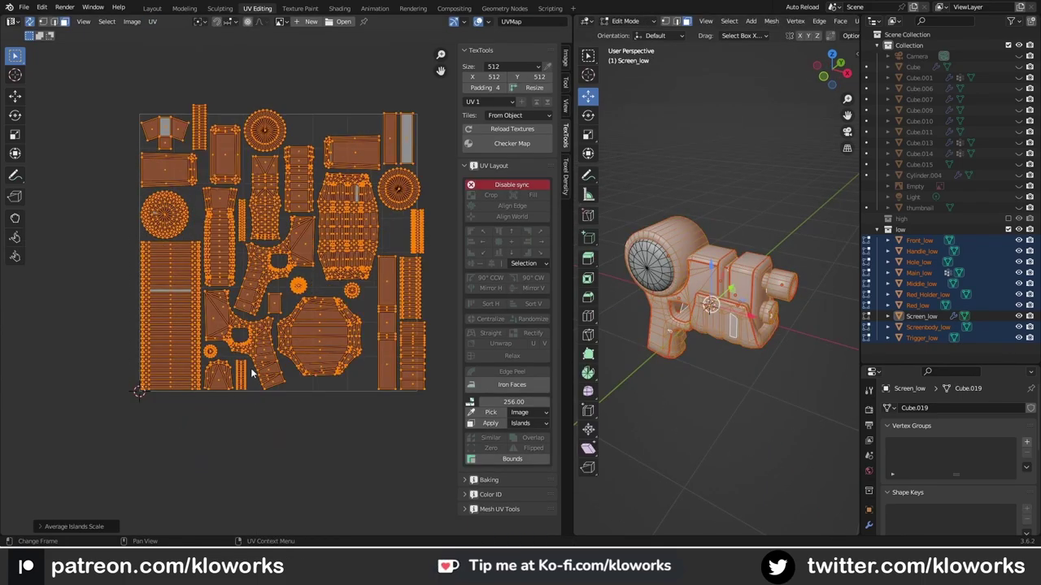
- Reposition Screenbody_low's two round disc islands in the UV layout
scroll(335, 220, "up", 2)
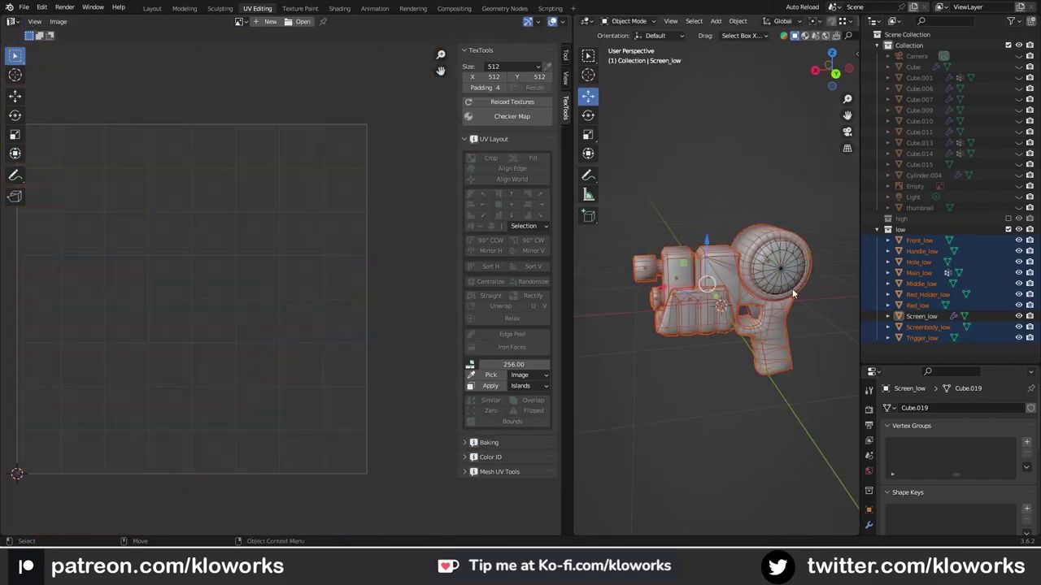
mouse_move(792, 295)
middle_mouse_down()
mouse_move(672, 265)
mouse_move(695, 271)
mouse_move(618, 269)
middle_mouse_up()
scroll(672, 265, "up", 3)
left_click(696, 283)
key("Tab")
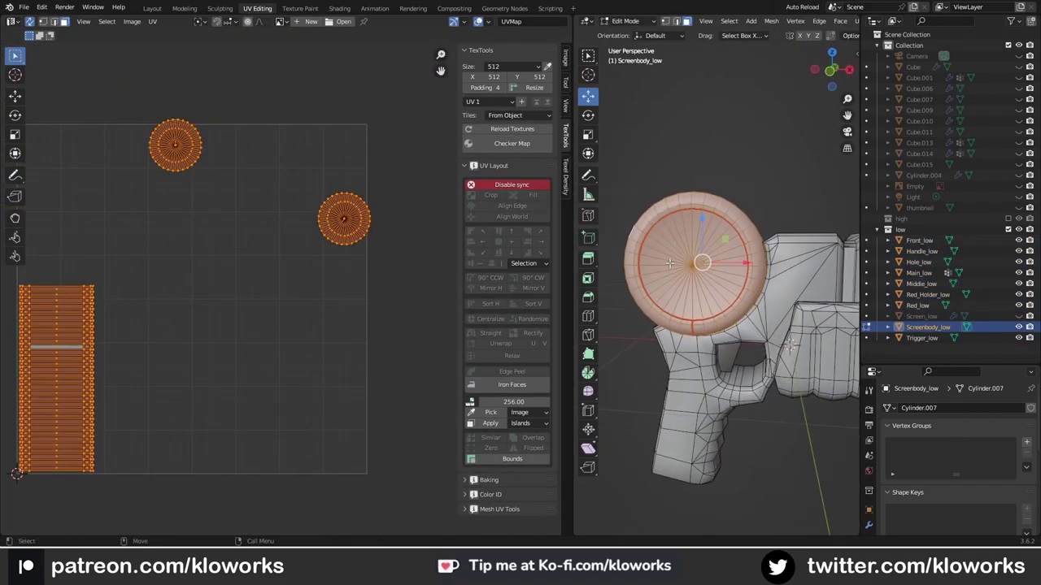
left_click_drag(130, 105, 219, 187)
left_click_drag(301, 260, 394, 187, "shift")
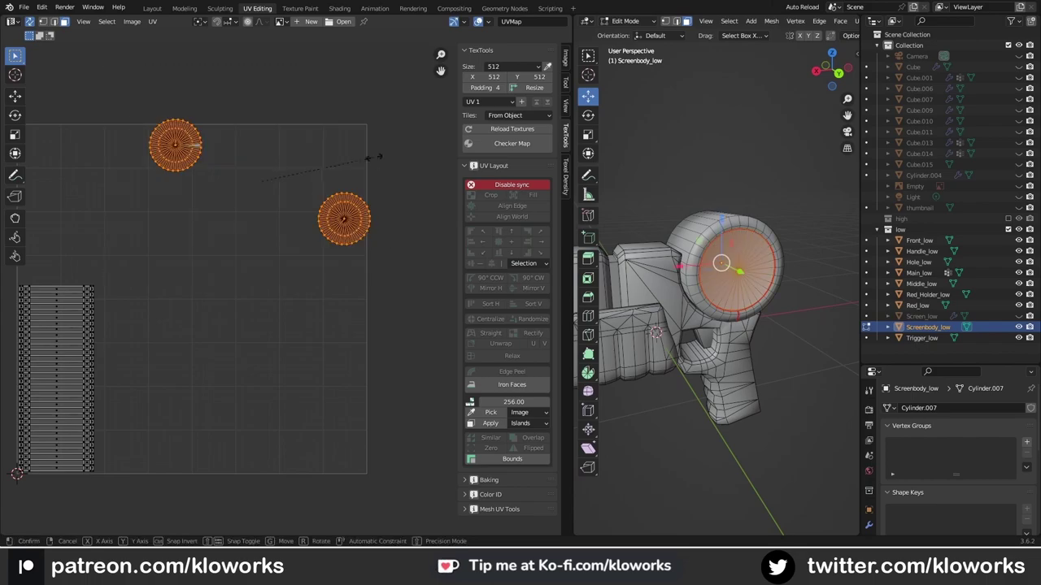
left_click(375, 157)
key("Tab")
- Re-enter Edit Mode on all parts, mark seams on the full selection, and select the left island
key("a")
key("Tab")
left_click(254, 168)
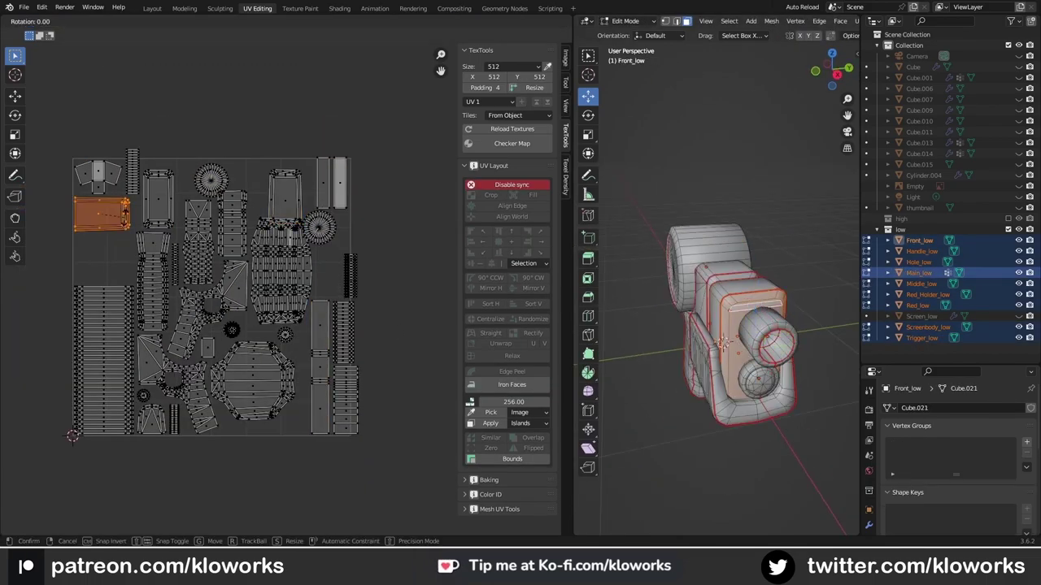
middle_click_drag(719, 295, 594, 293)
key("a")
left_click(152, 21)
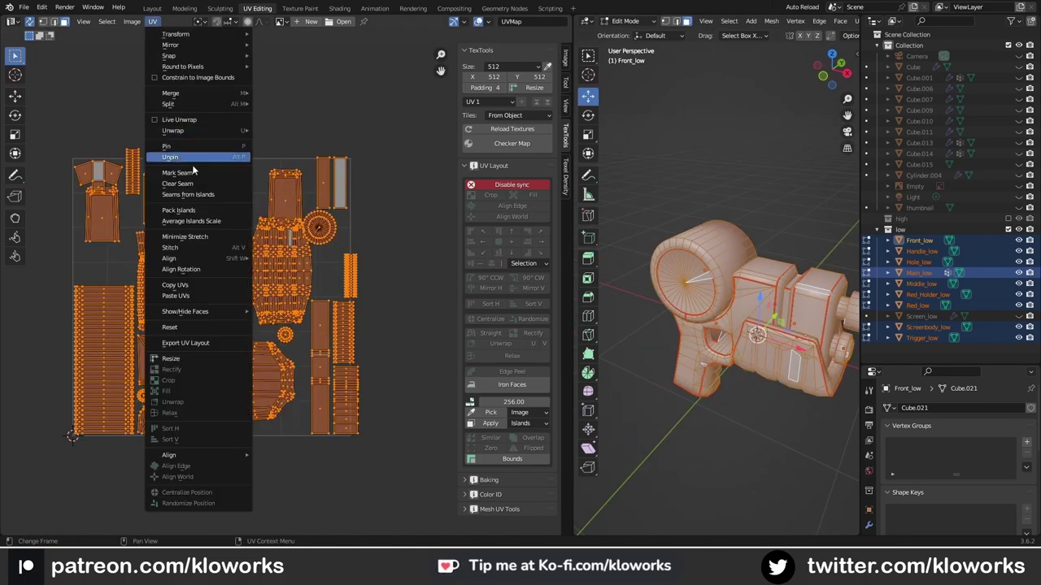
left_click(195, 177)
key("alt+a")
scroll(161, 320, "up", 2)
left_click(161, 320)
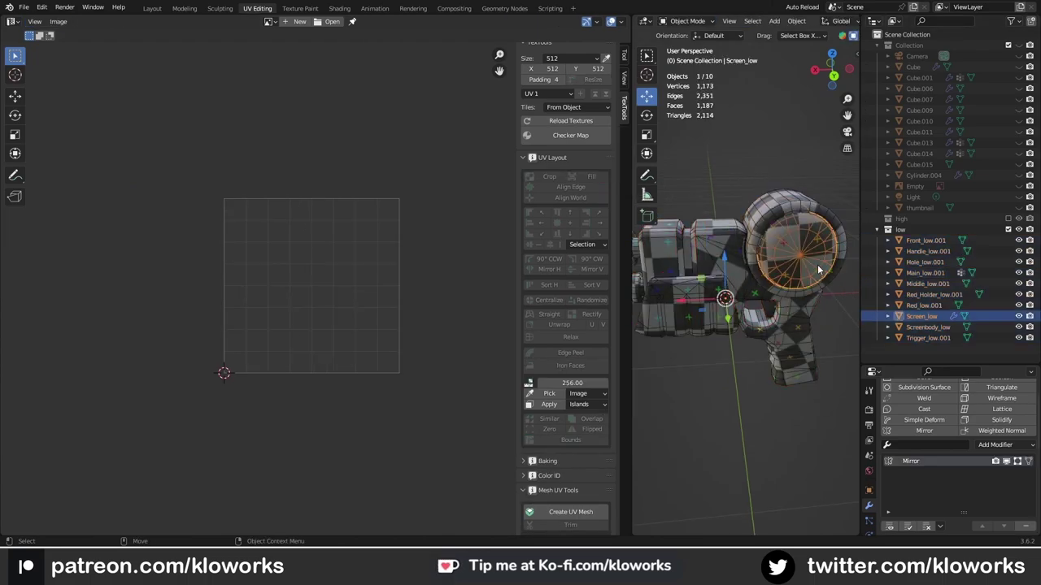
- Average the UV island scales and repack the islands with a new margin
key("Tab")
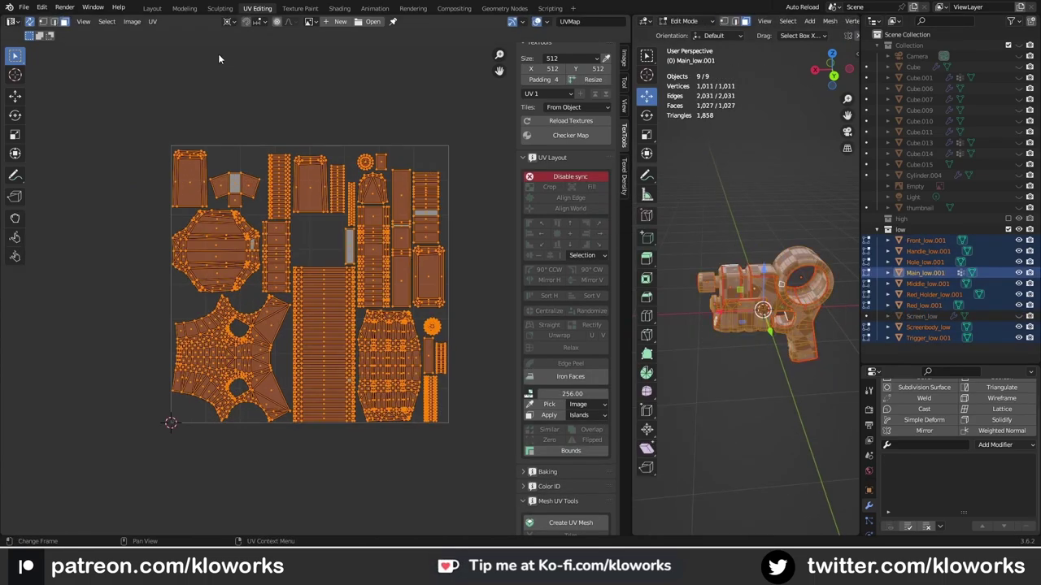
left_click(153, 21)
left_click(178, 210)
left_click(253, 387)
left_click(153, 21)
left_click(178, 210)
left_click(222, 304)
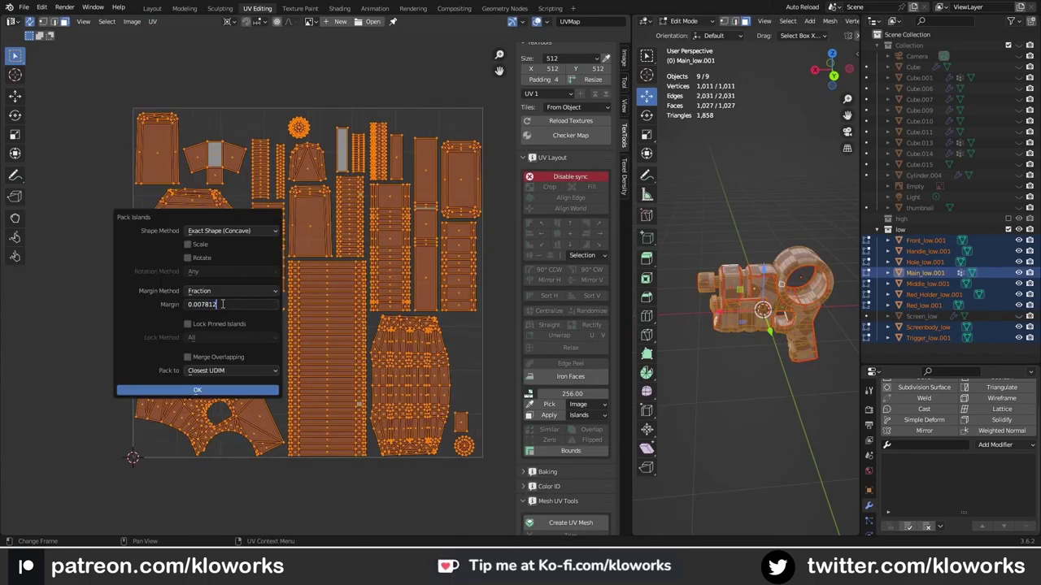
key("Return")
left_click(423, 208)
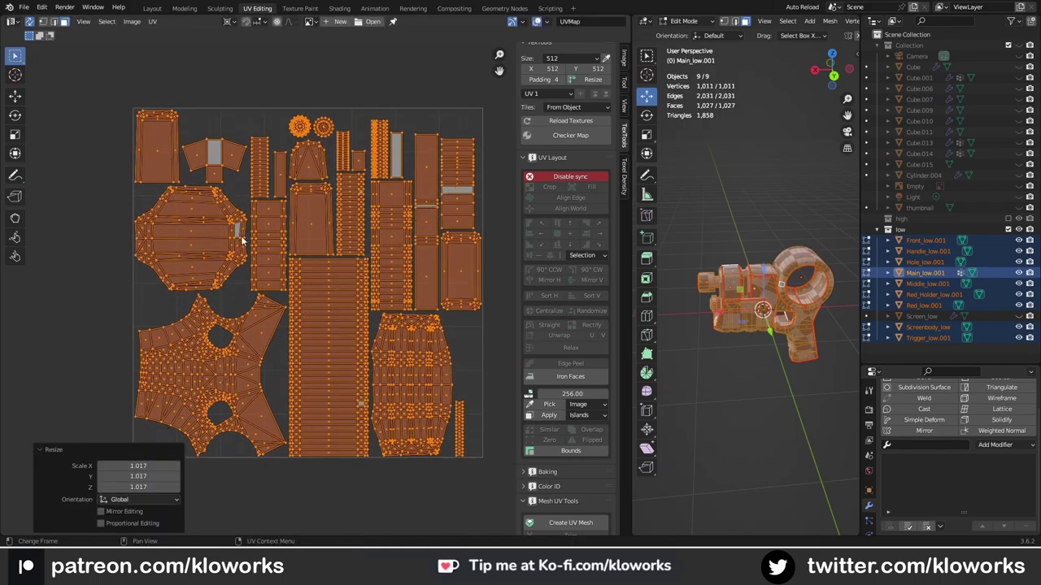
- Select a small connected UV island and move it to a new position
scroll(274, 301, "up", 3)
left_click(773, 302)
mouse_move(756, 325)
middle_mouse_down()
mouse_move(781, 293)
mouse_move(781, 358)
middle_mouse_up()
key("ctrl+l")
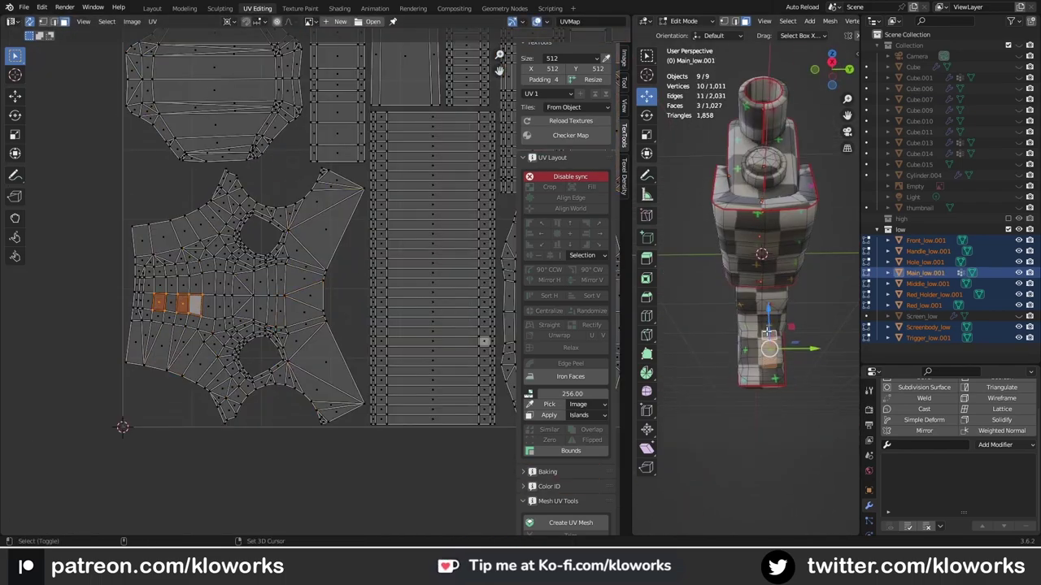
key("g")
left_click(234, 371)
key("r")
- Turn off UV sync selection and slightly rotate the body island to straighten it
left_click(314, 358)
scroll(268, 309, "up", 2)
left_click(142, 261)
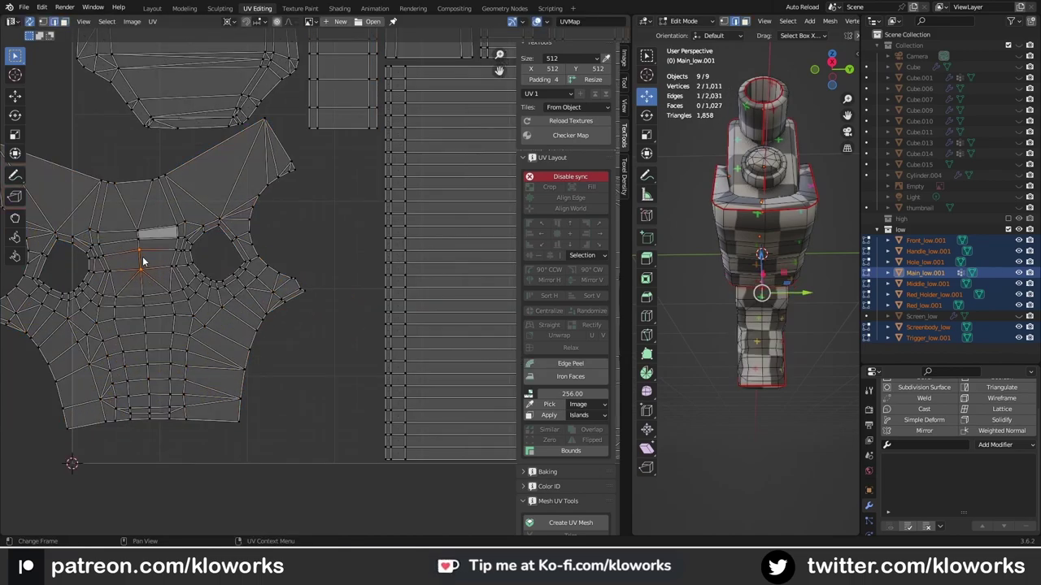
left_click(569, 177)
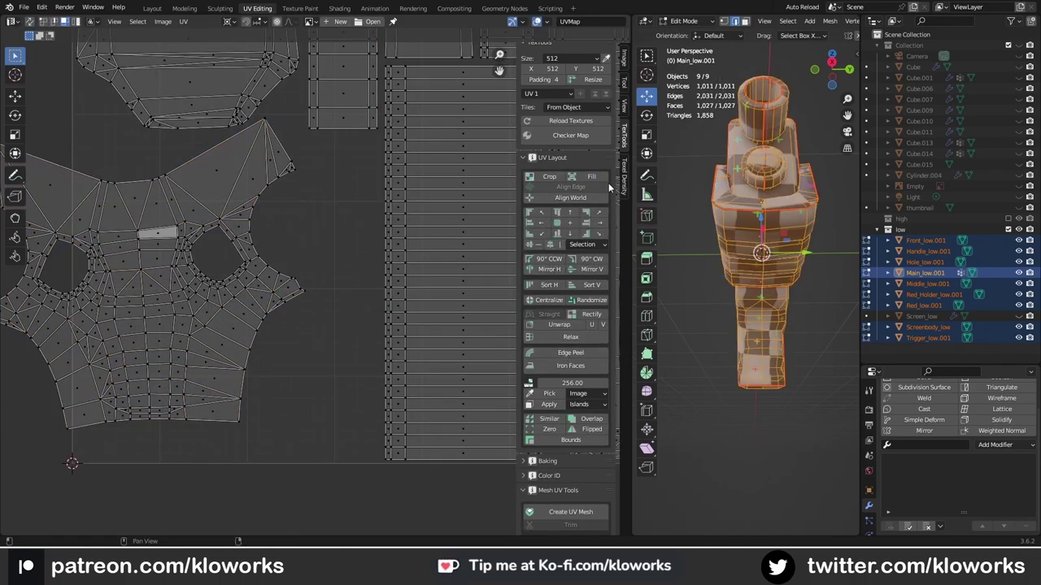
key("l")
left_click(223, 295)
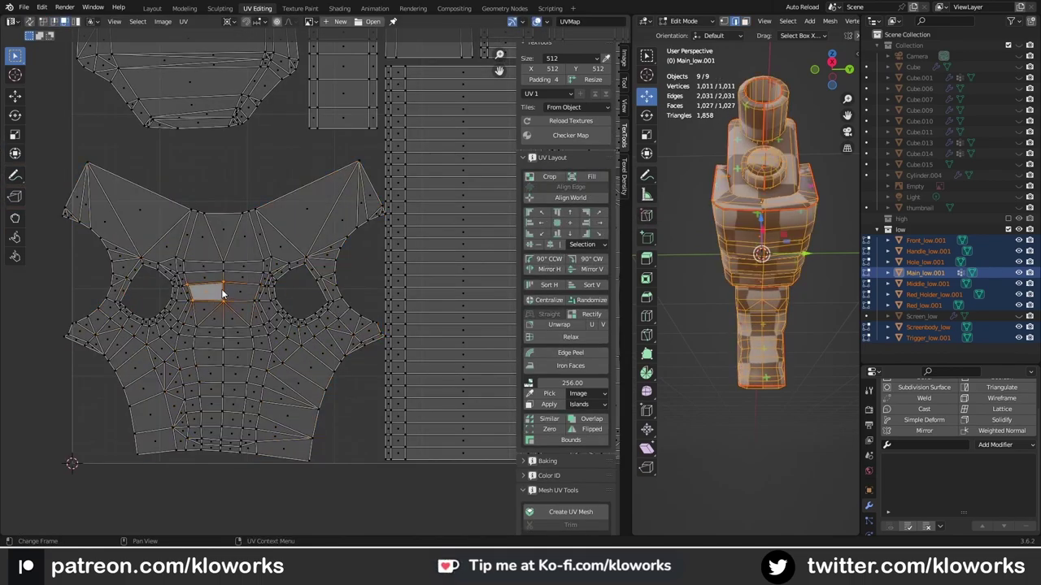
key("2")
left_click(222, 357, "ctrl")
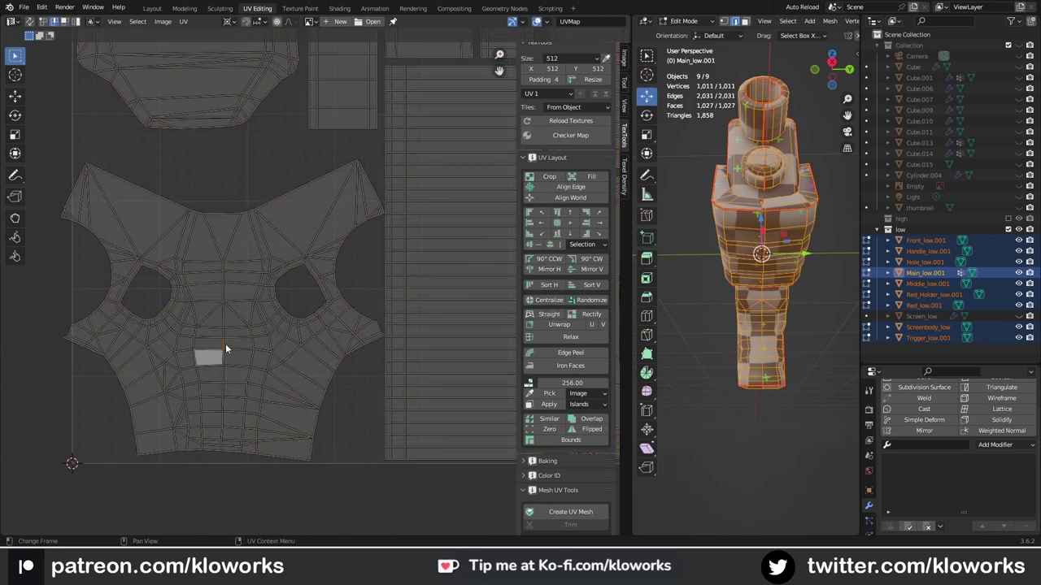
key("l")
key("r")
left_click(233, 332)
- Re-unwrap the main body island and rotate it -1.24° to straighten it
scroll(312, 375, "down", 2)
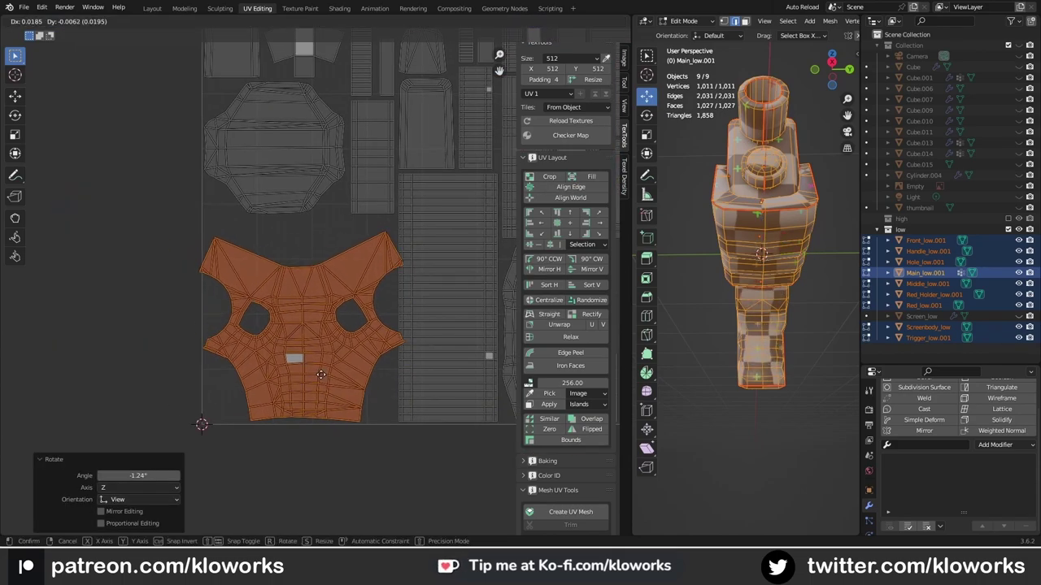
scroll(336, 392, "up", 3)
key("alt+a")
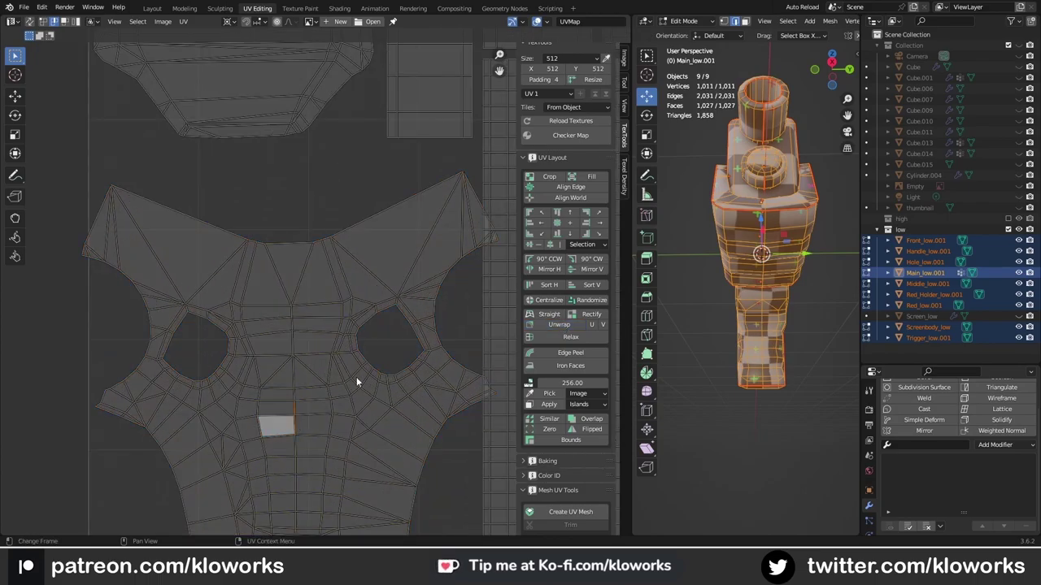
left_click(553, 322)
key("l")
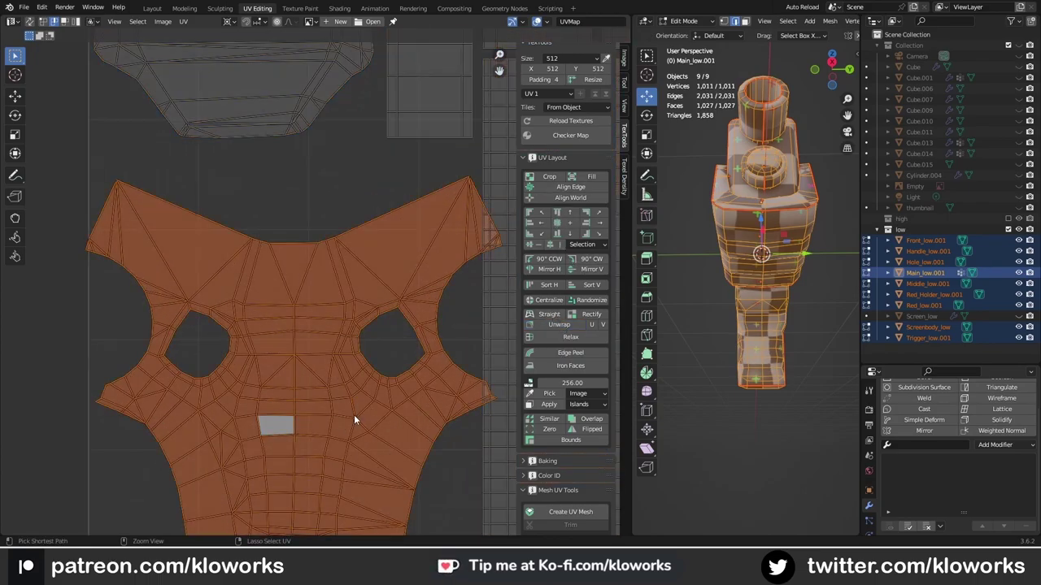
scroll(354, 414, "up", 3)
key("r")
left_click(398, 358)
scroll(372, 316, "down", 3)
scroll(373, 317, "down", 2)
- Move the narrow barrel island to a new spot in the UV layout
key("alt+a")
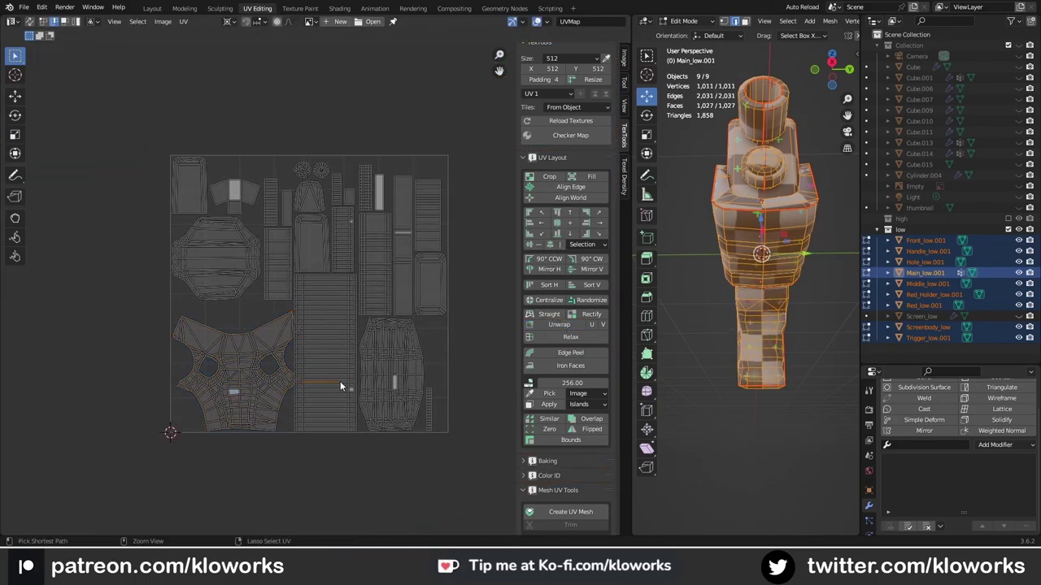
scroll(364, 399, "up", 2)
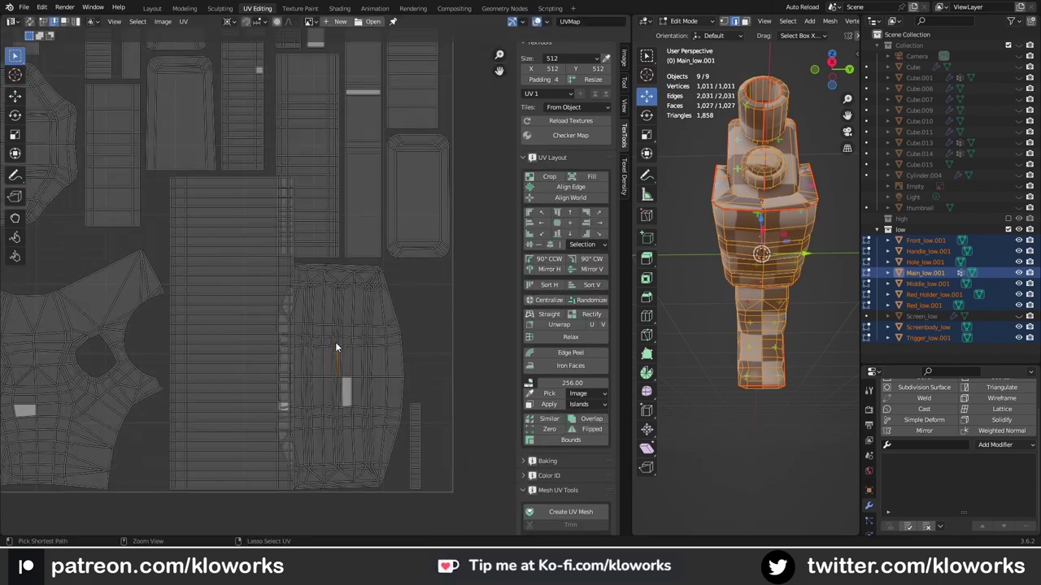
left_click(361, 340)
key("g")
scroll(360, 339, "down", 3)
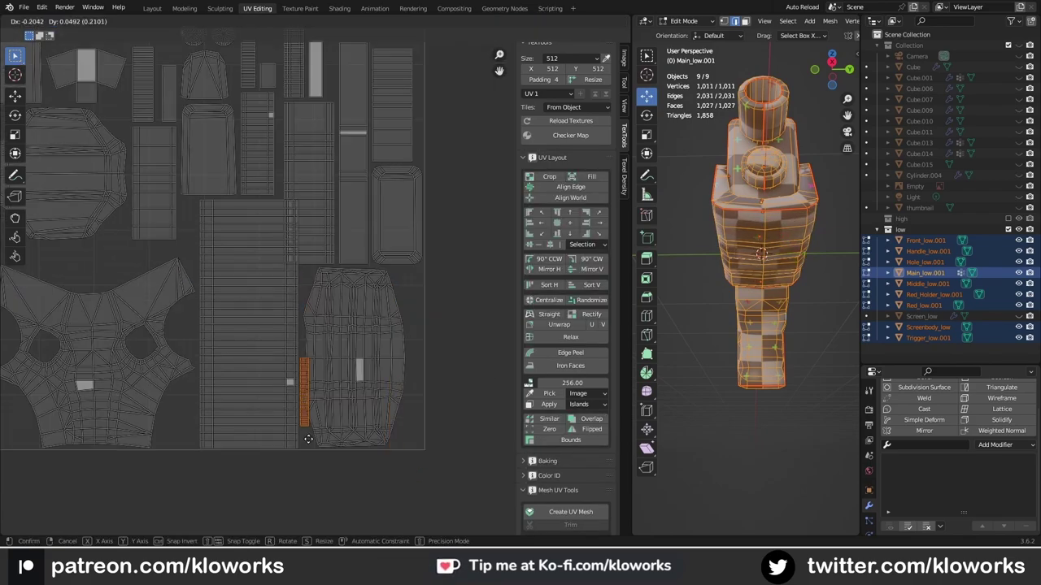
left_click(204, 459)
scroll(250, 345, "up", 1)
- Show all UV islands and move the two small round islands together
left_click(29, 22)
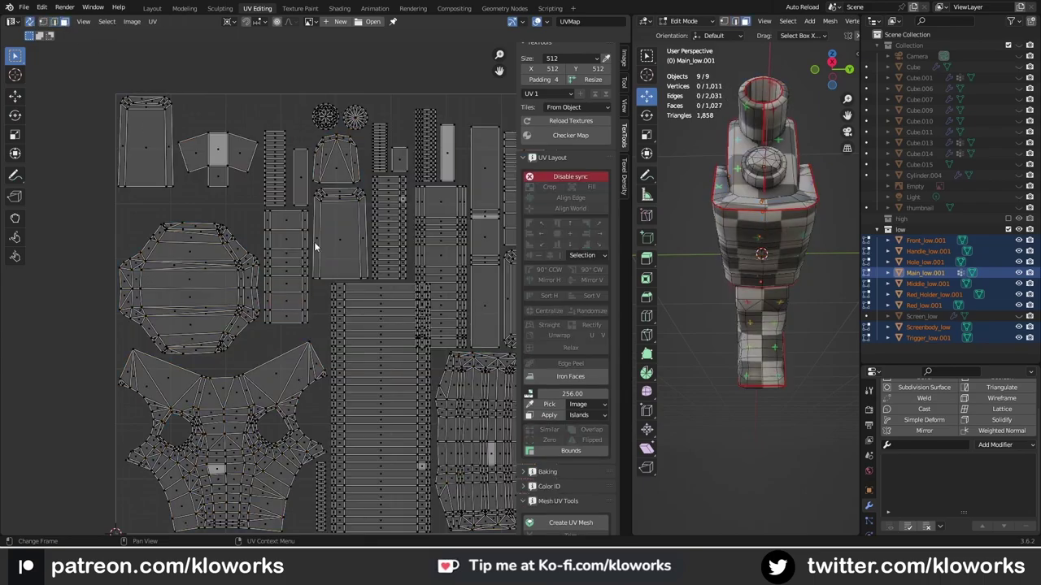
key("alt+s")
left_click(154, 143)
left_click(236, 159)
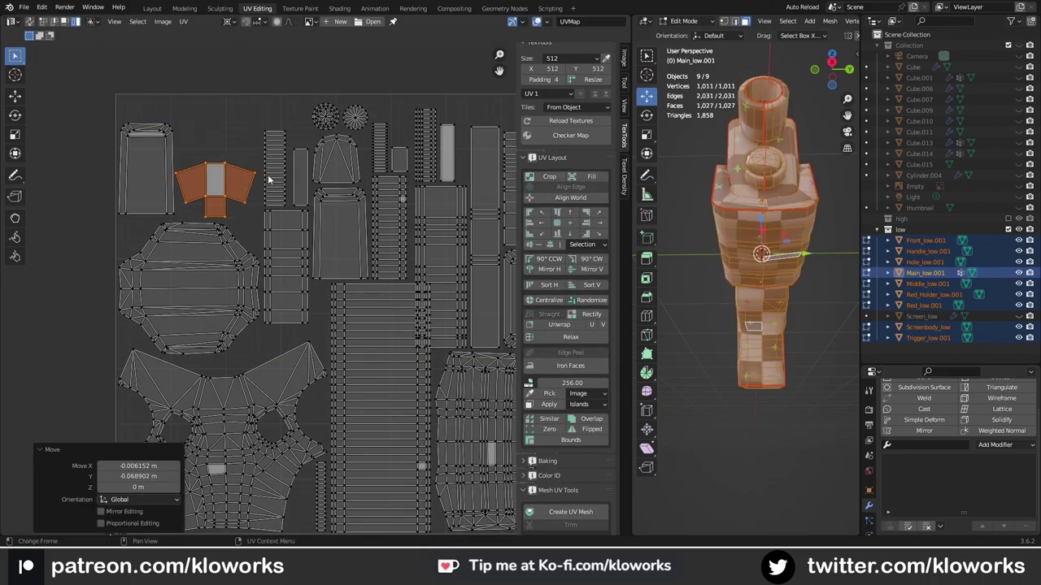
scroll(268, 174, "down", 2)
left_click_drag(277, 130, 325, 158)
key("g")
scroll(388, 246, "up", 2)
- Reposition the long strip island and fit the dome island into the gap
left_click(274, 318)
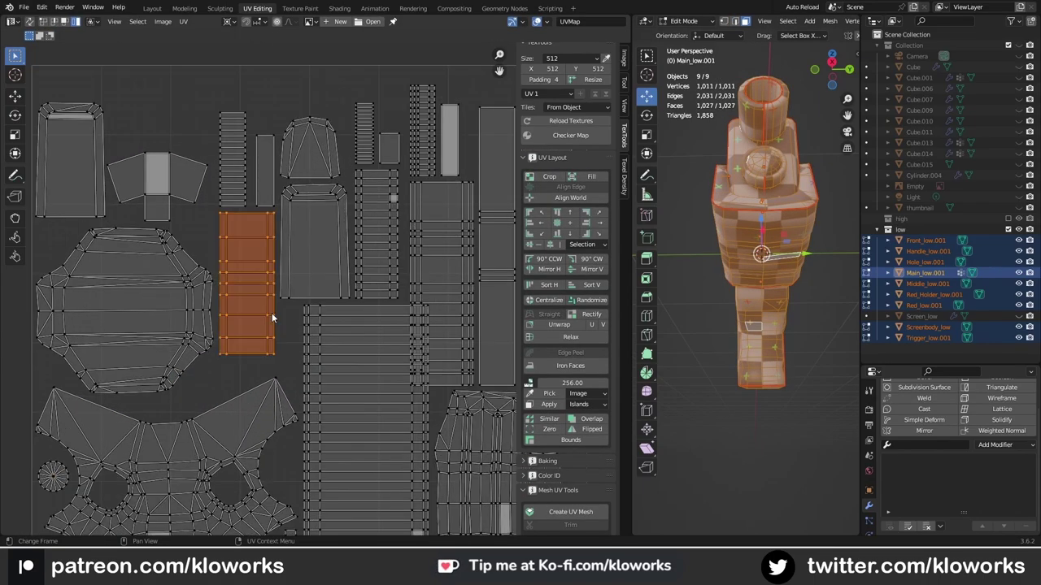
scroll(274, 318, "down", 2)
key("g")
left_click(399, 265)
scroll(398, 297, "up", 1)
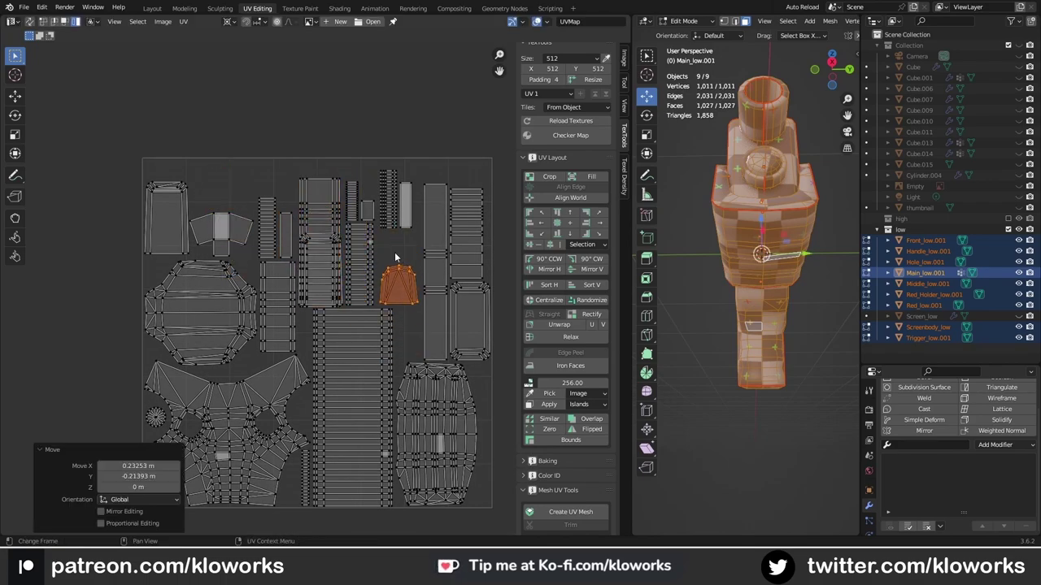
scroll(391, 277, "up", 1)
key("ctrl+z")
- Shift the right-side islands, small rectangle and tall strip left to close gaps
left_click_drag(439, 292, 431, 285)
key("g")
key("x")
left_click(427, 277)
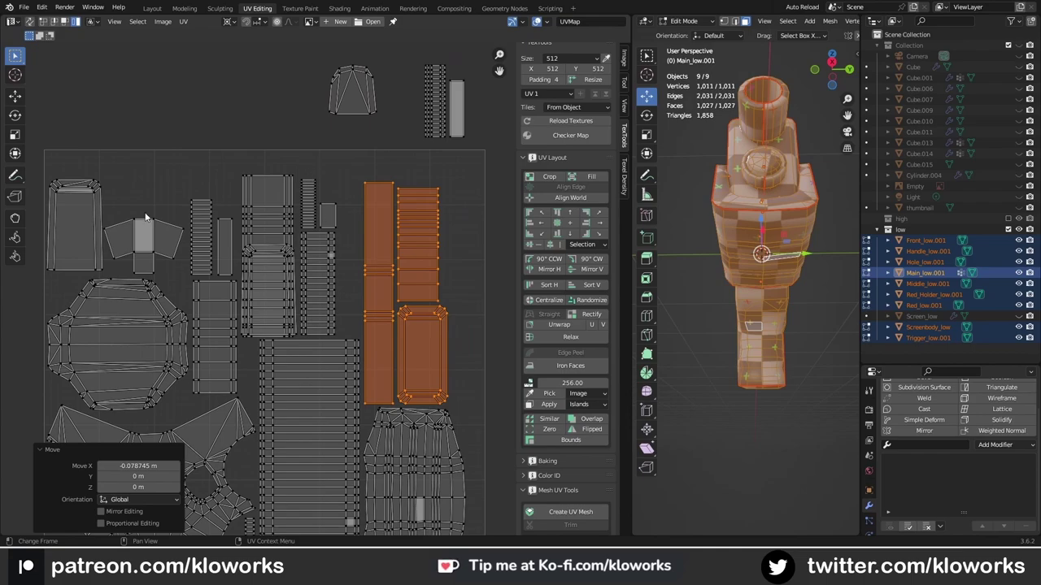
key("ctrl+z")
left_click(399, 278)
key("g")
left_click(393, 327)
left_click(475, 305)
key("g")
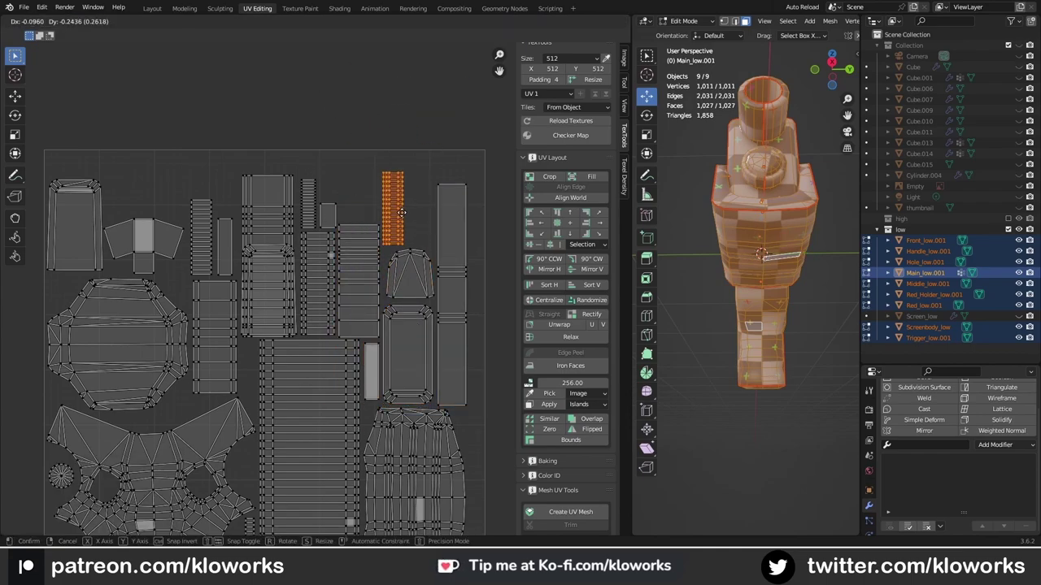
left_click(401, 212)
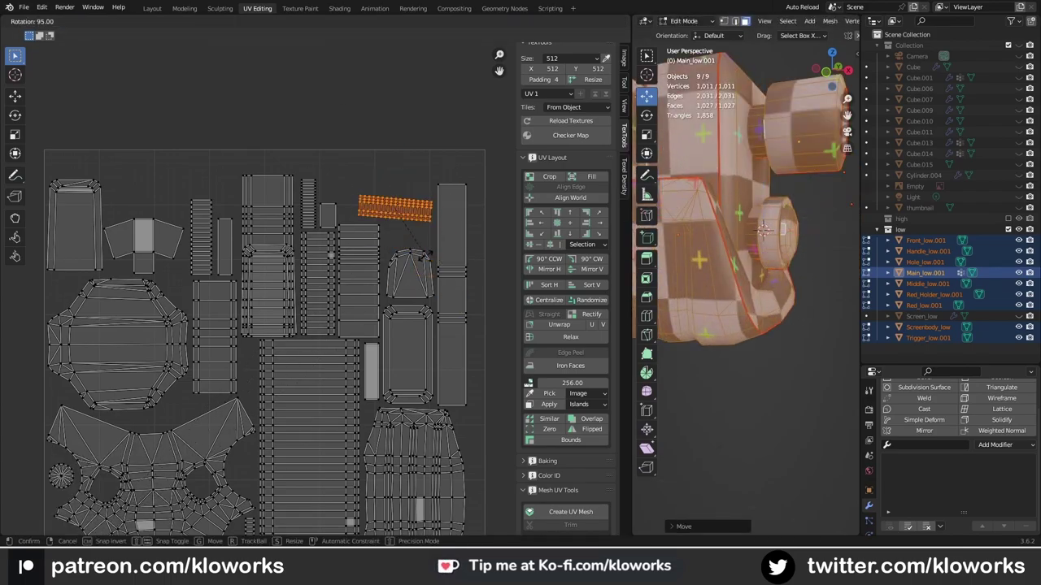
- Make Red_Holder_low.001 active and move the trapezoid island into free space
left_click(686, 271)
key("a")
scroll(350, 281, "up", 2)
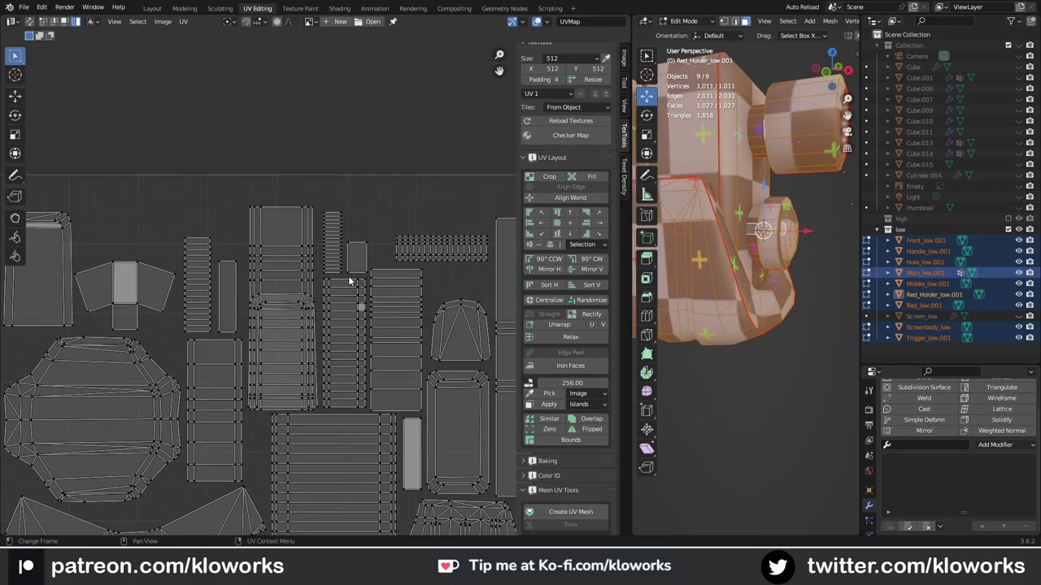
left_click(785, 151)
scroll(350, 326, "down", 2)
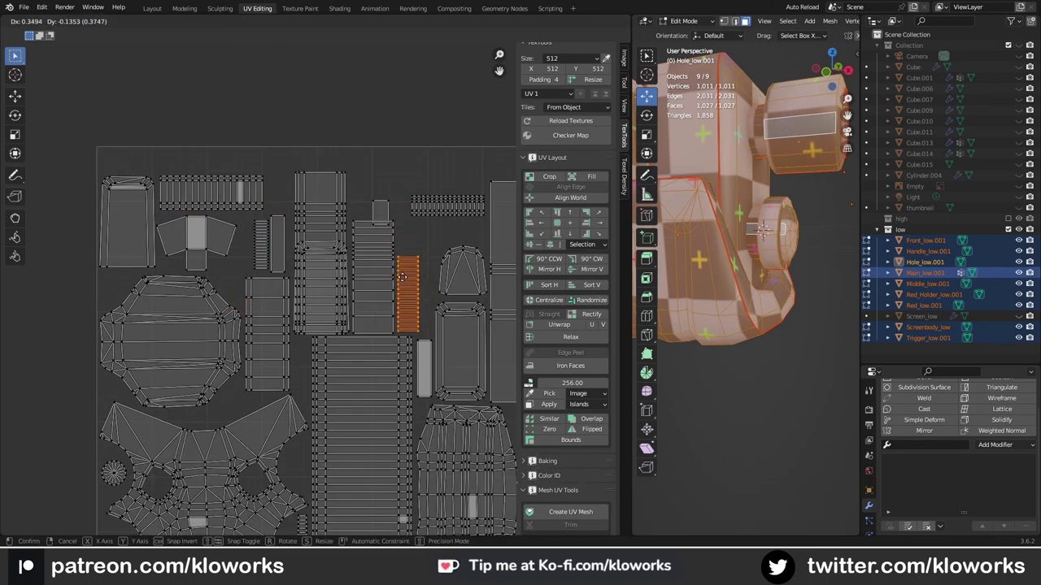
scroll(363, 267, "up", 1)
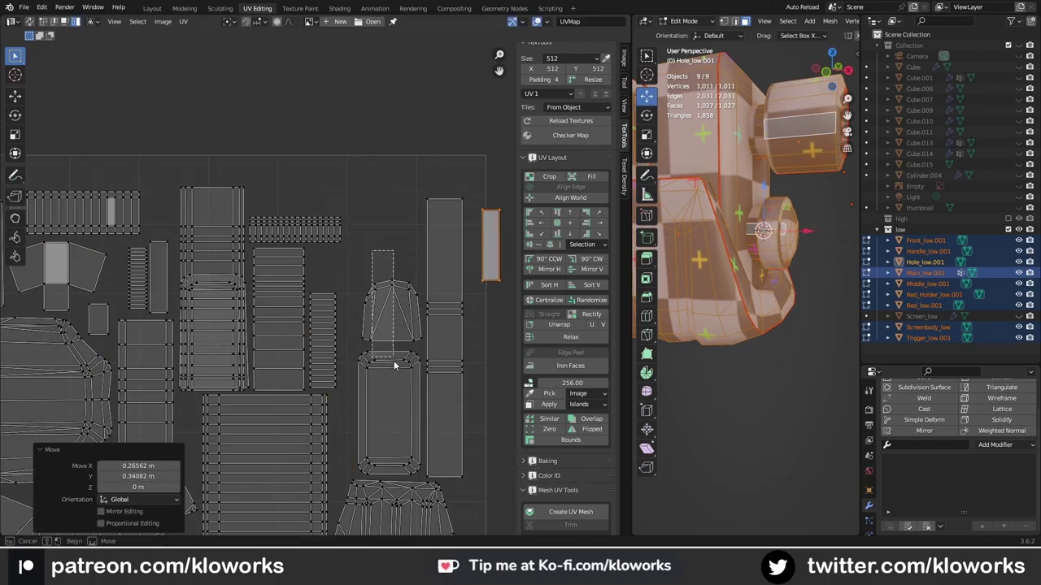
left_click_drag(400, 311, 380, 309)
left_click(471, 259)
scroll(326, 309, "down", 3)
- Scale the entire UV layout up to fill the UV tile
key("a")
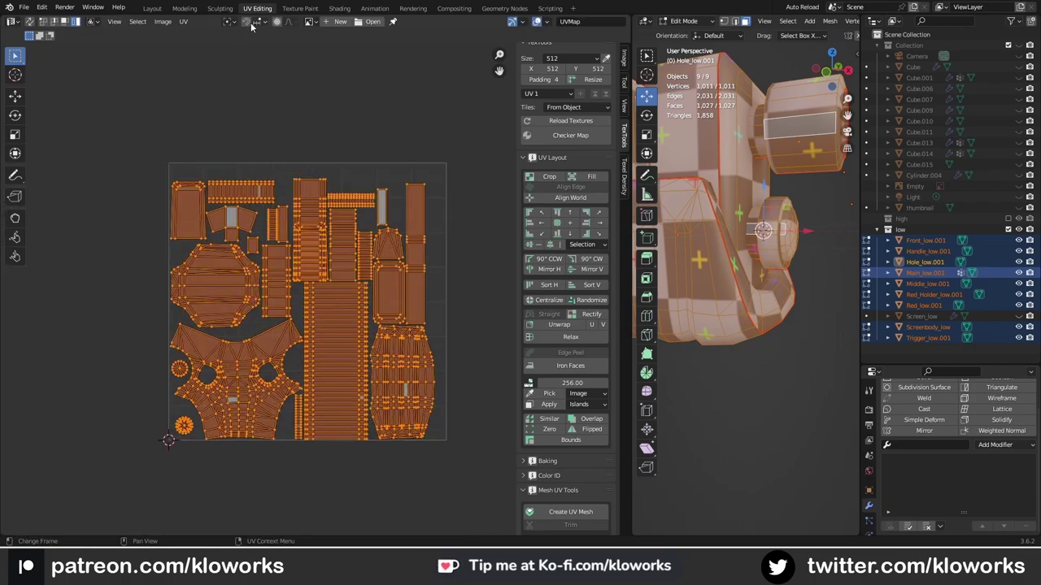
key("s")
left_click(374, 205)
middle_click_drag(732, 244, 755, 296)
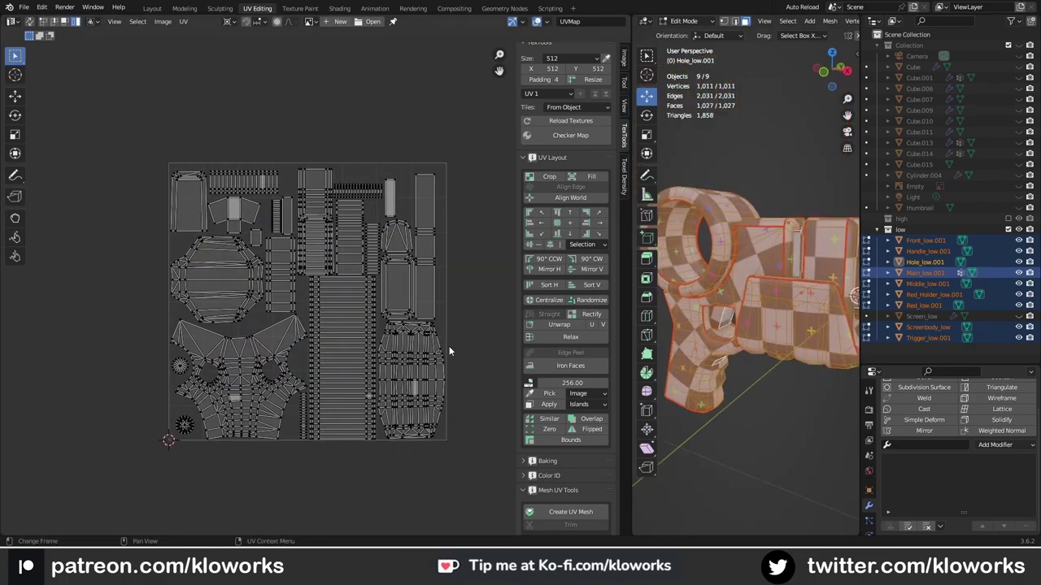
- In Object Mode, mark sharp edges from islands and select the Front_low.001 parts
key("Tab")
scroll(608, 485, "down", 2)
scroll(608, 486, "down", 1)
left_click(570, 520)
middle_click_drag(820, 319, 781, 309)
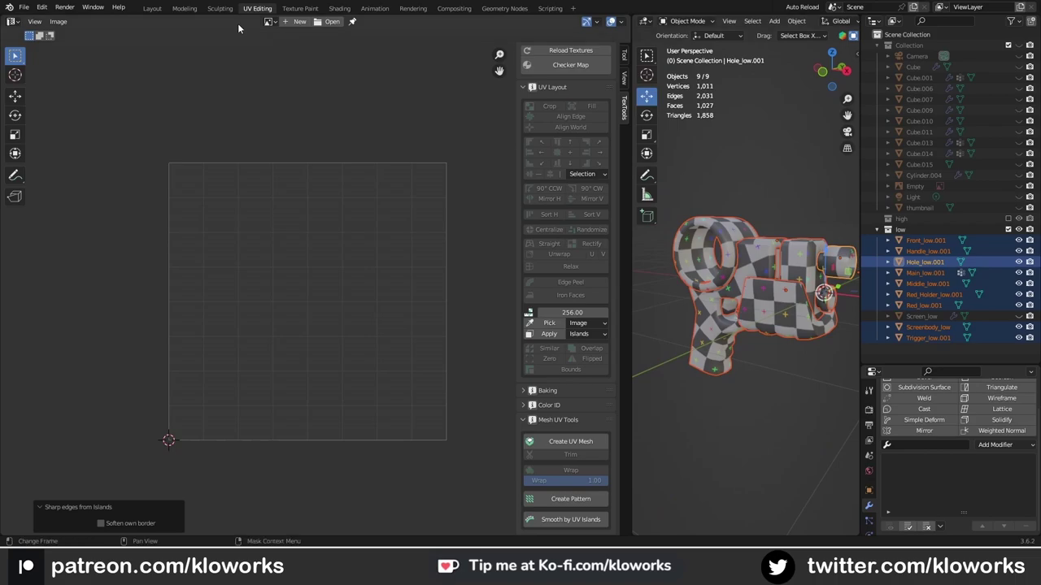
middle_click_drag(774, 230, 776, 344)
left_click(805, 352)
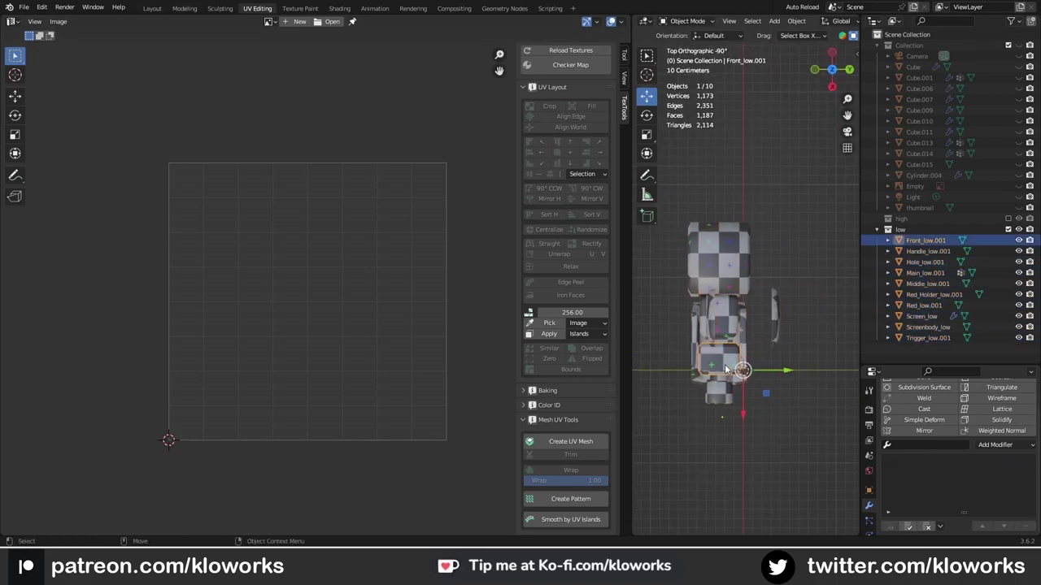
left_click(782, 291)
middle_click_drag(718, 406, 745, 293)
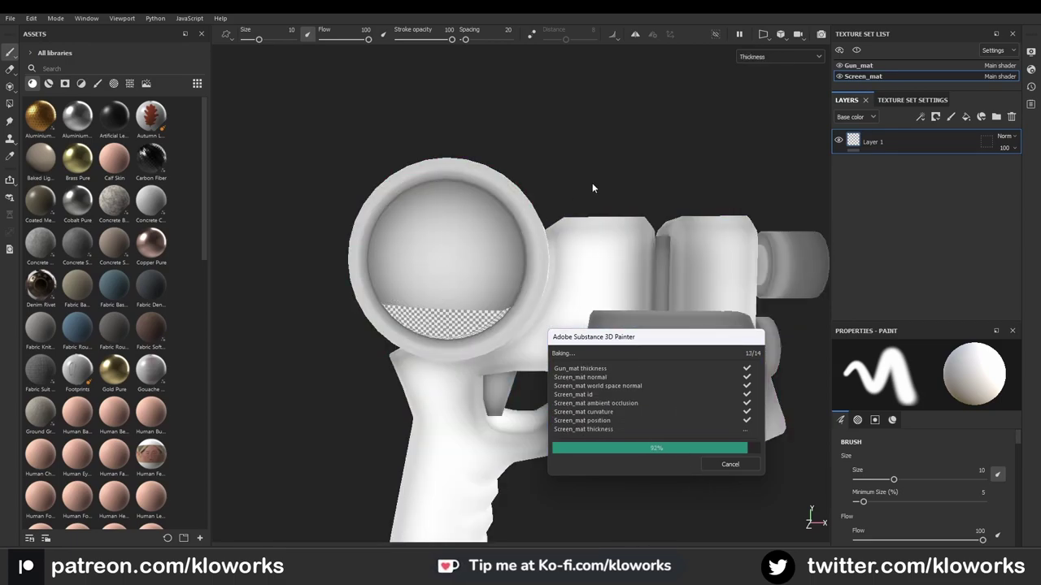
- Add a fill layer to Screen_mat with a black base colour
left_click_drag(569, 244, 529, 251, "alt")
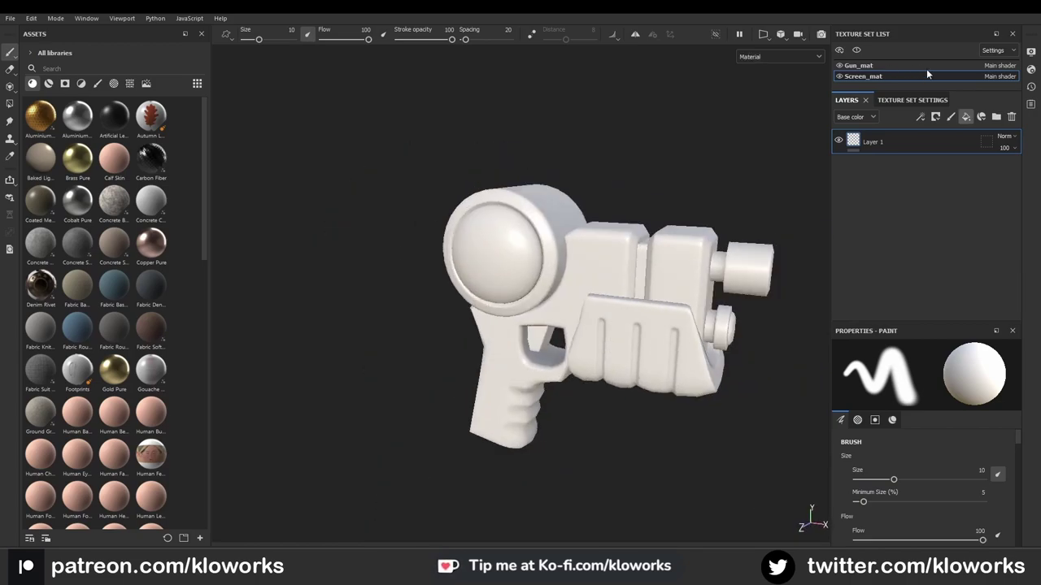
left_click(965, 116)
left_click(937, 484)
left_click(836, 413)
scroll(579, 281, "up", 5)
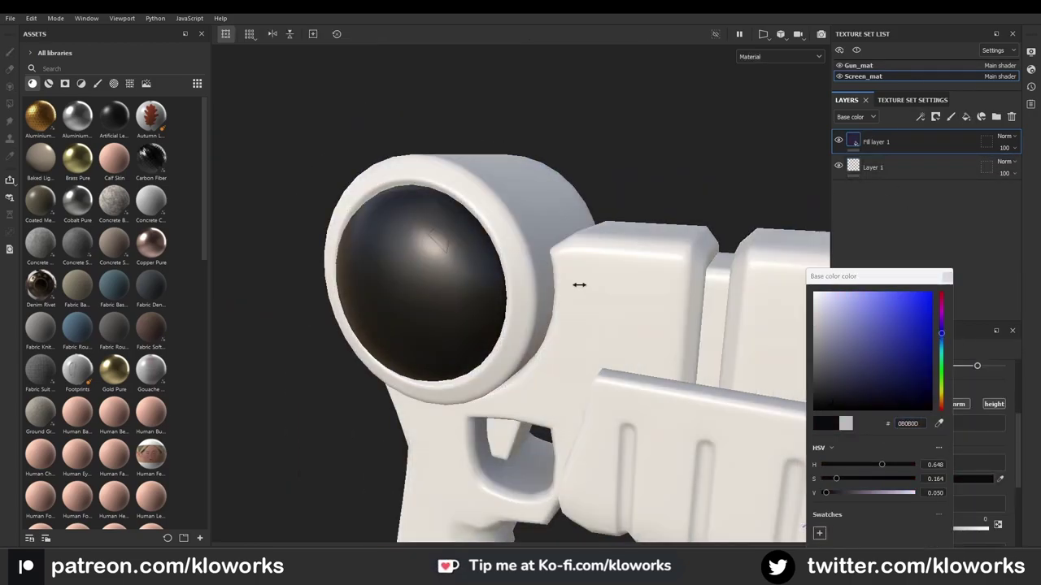
scroll(627, 284, "down", 3)
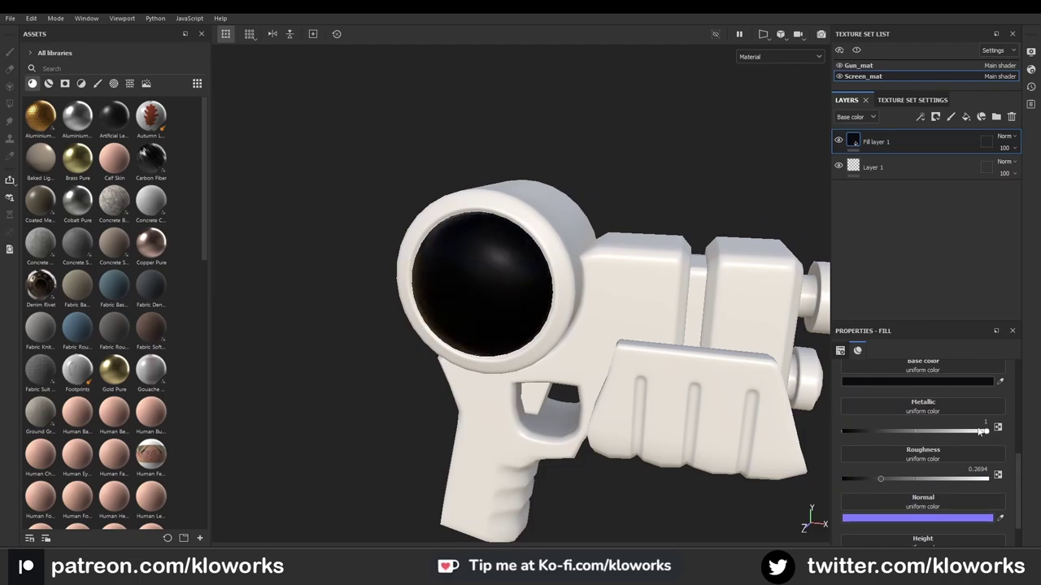
scroll(672, 349, "down", 3)
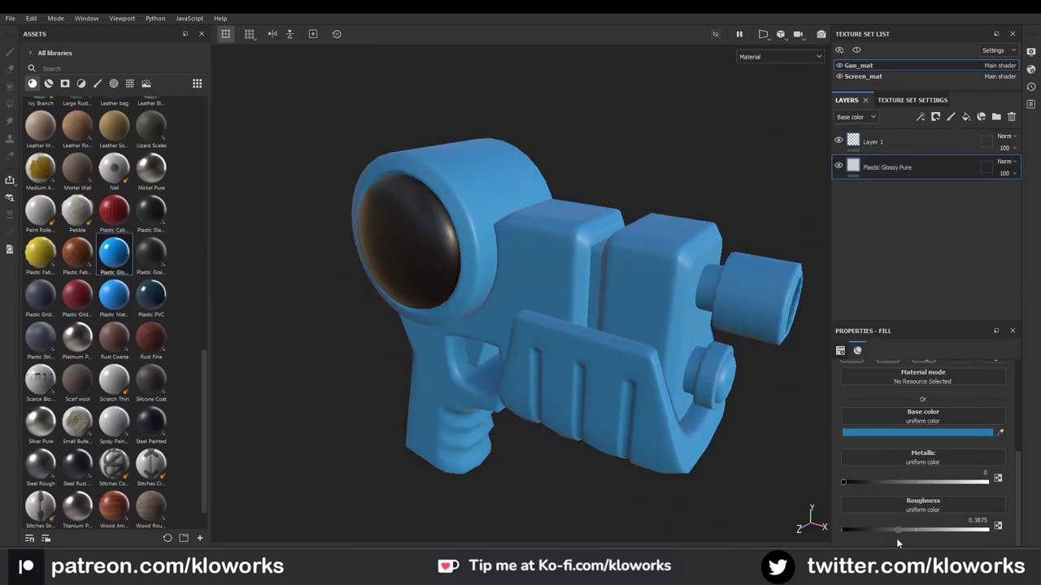
- Raise the blue plastic's roughness to about 0.44 and rebake ambient occlusion
left_click_drag(898, 530, 905, 530)
key("b")
key("b")
left_click_drag(602, 293, 485, 293, "alt")
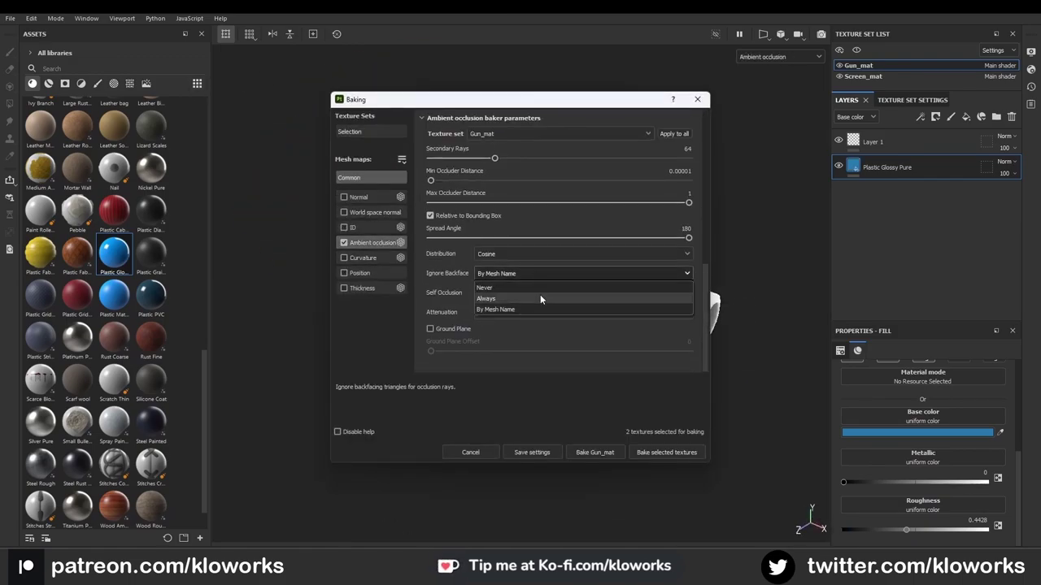
left_click(680, 455)
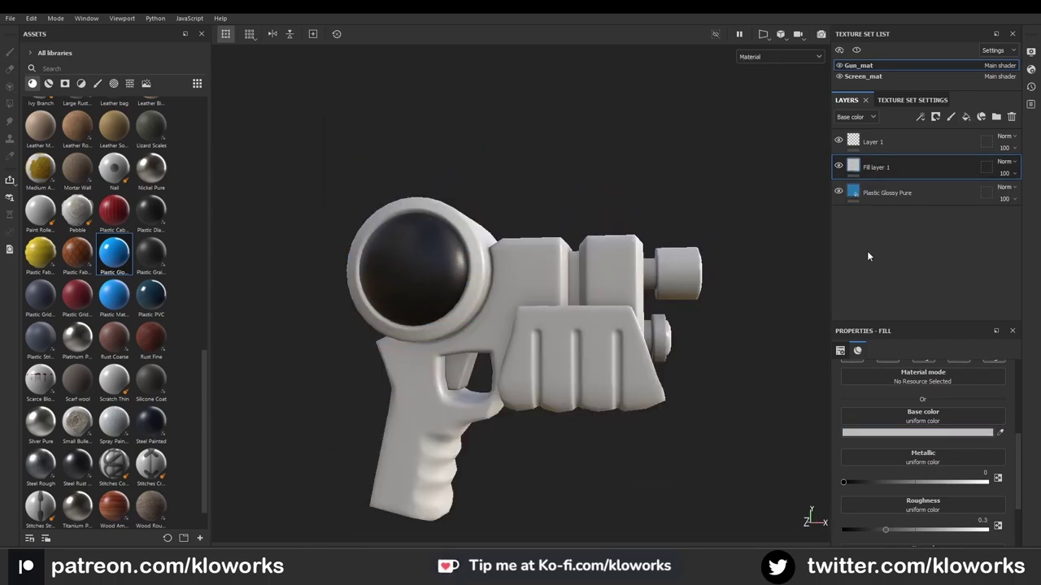
- Add a 3D Linear Gradient generator to the fill layer's mask
right_click(867, 136)
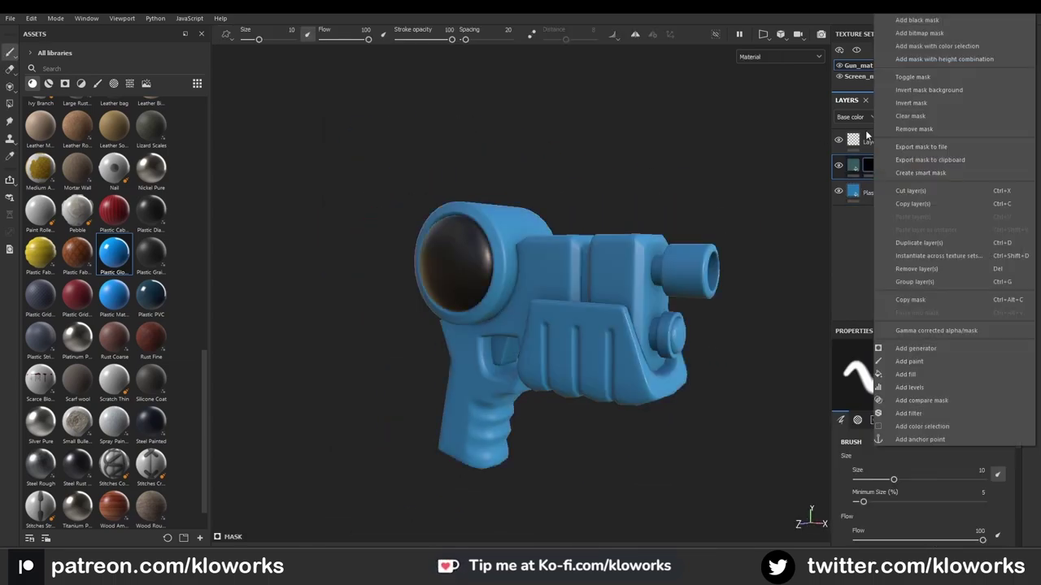
left_click(916, 348)
left_click(937, 467)
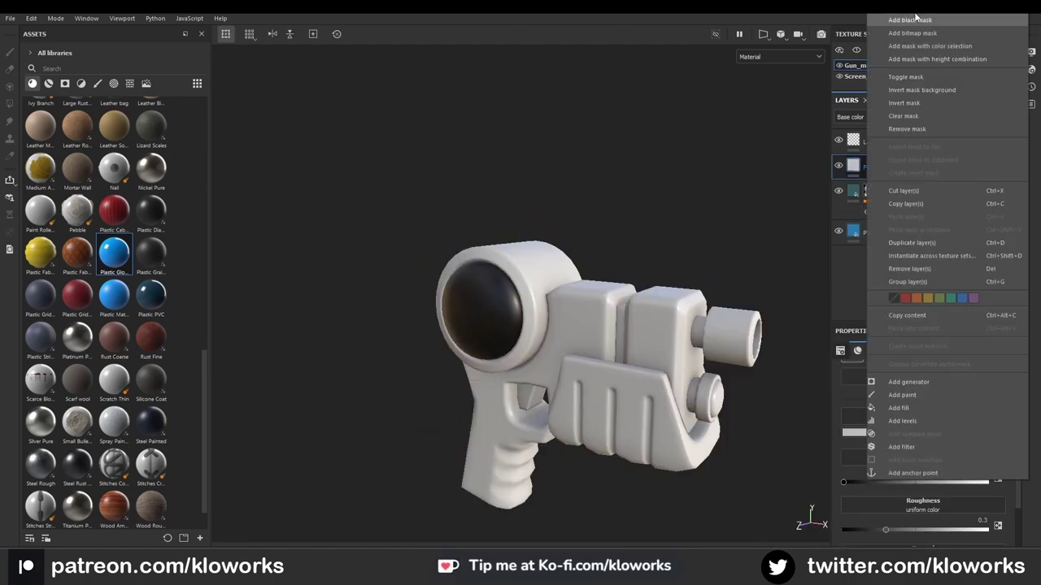
- Mask the second fill with a Curvature generator plus Blur filter, raising curvature contrast
left_click(938, 350)
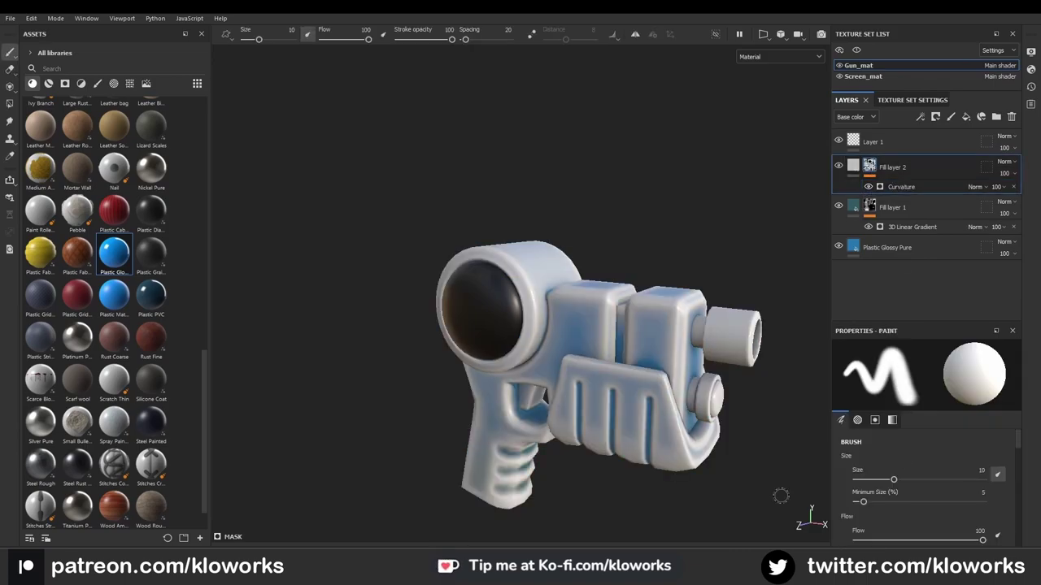
left_click(902, 187)
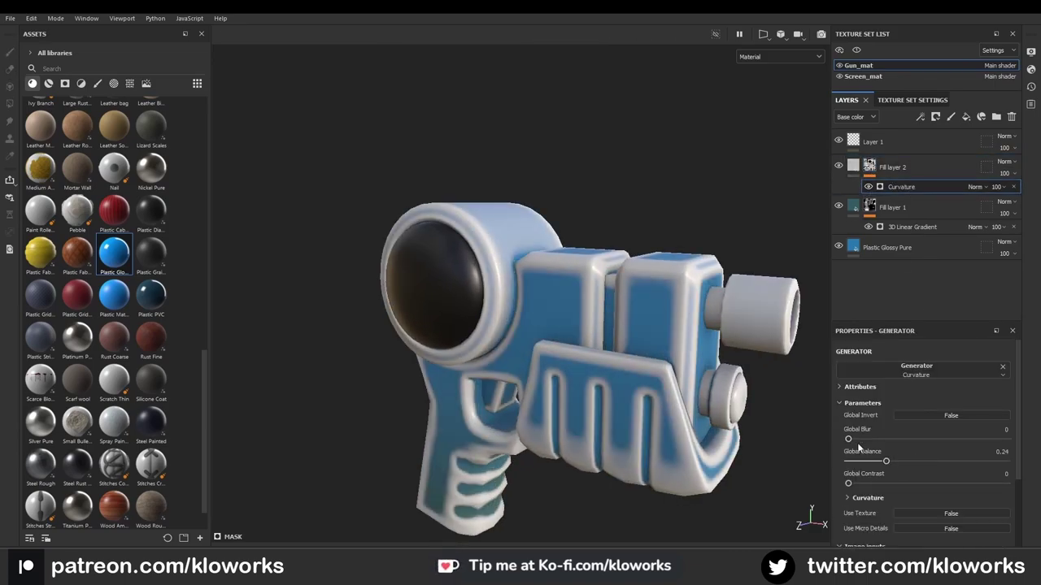
scroll(872, 402, "down", 5)
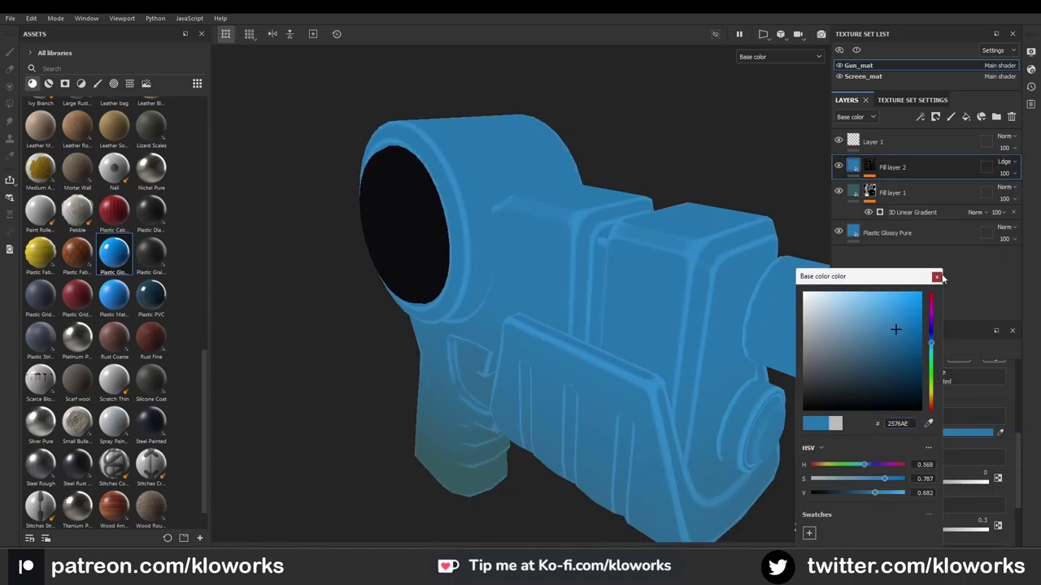
right_click(894, 188)
left_click(927, 385)
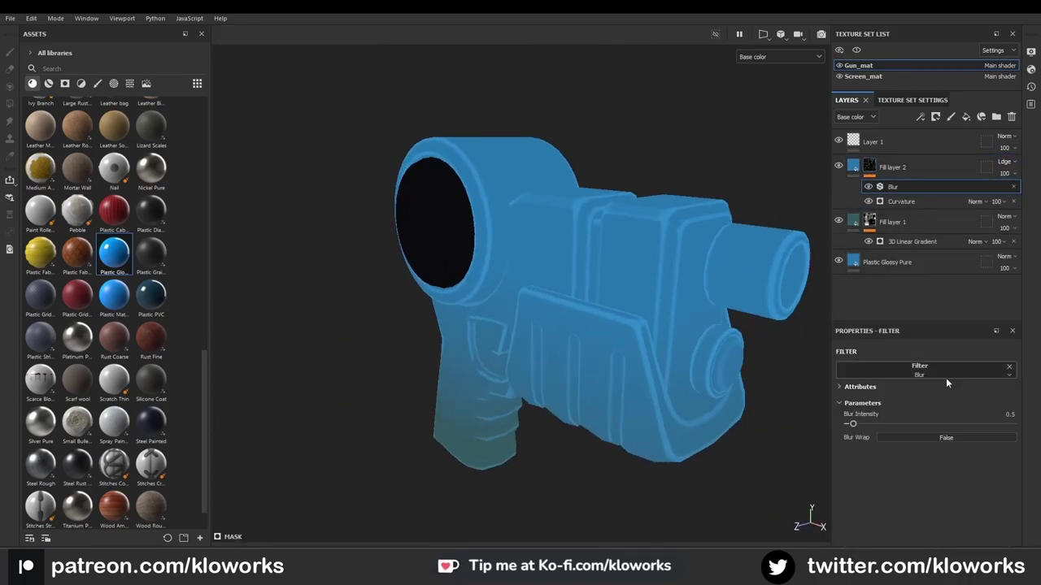
left_click(901, 201)
left_click_drag(822, 483, 858, 482)
scroll(858, 481, "up", 2)
left_click_drag(894, 447, 994, 460)
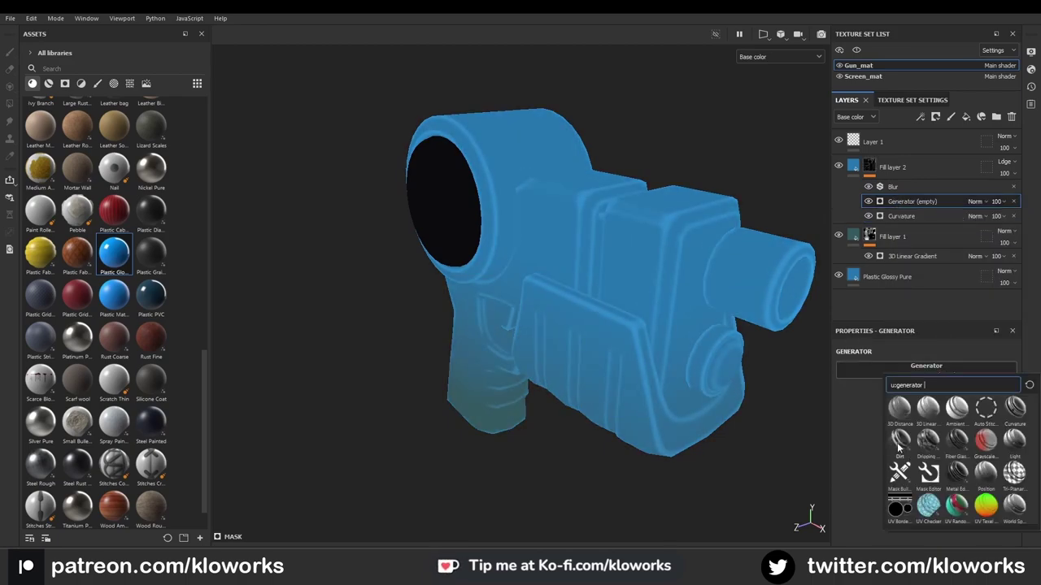
- Multiply the Dirt effect into the mask, lowering grunge amount and level, raising contrast
left_click(975, 201)
left_click(976, 253)
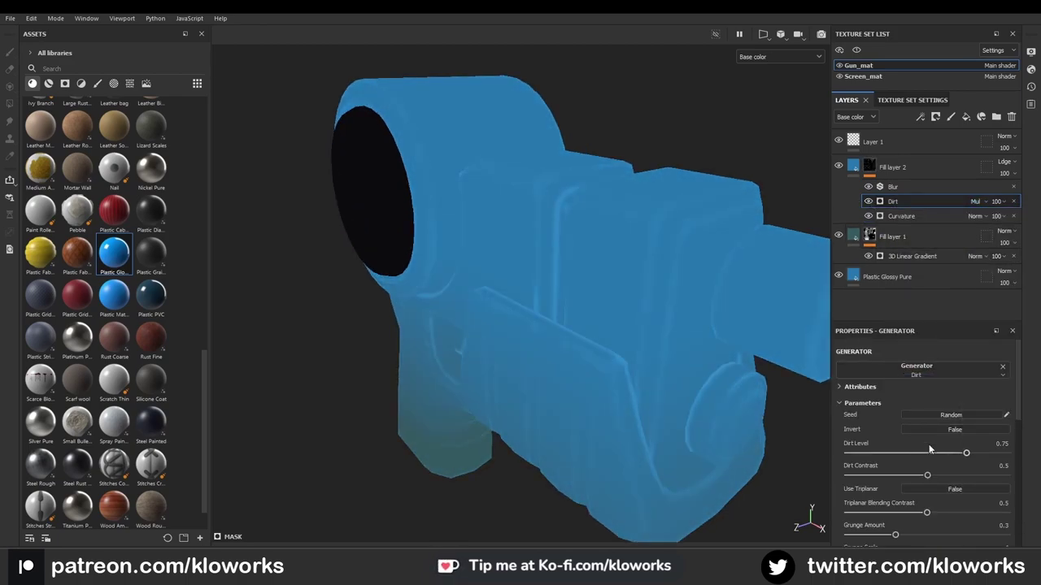
left_click_drag(922, 470, 893, 474)
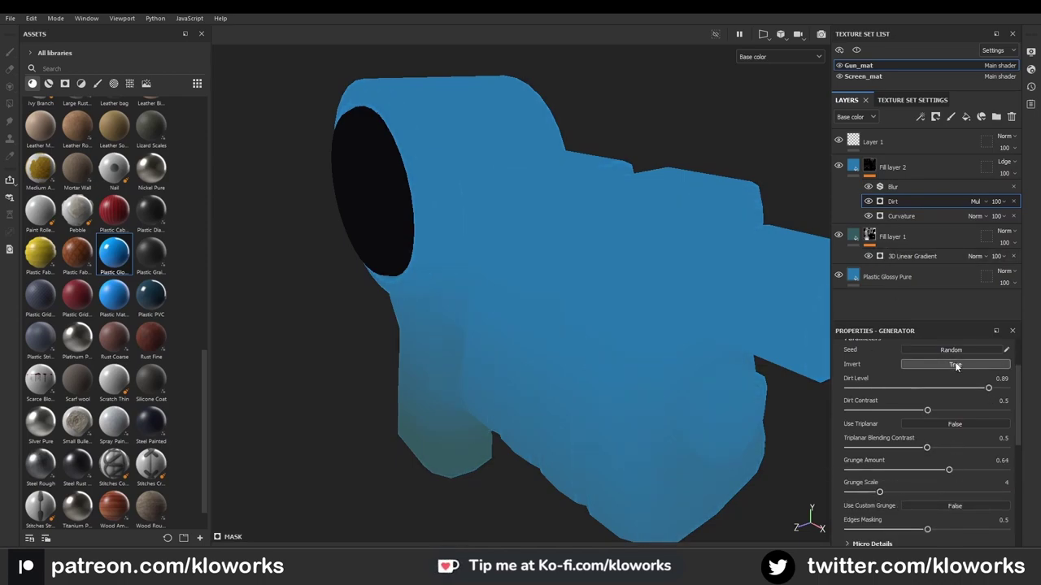
left_click_drag(927, 410, 965, 410)
left_click_drag(456, 268, 634, 309, "alt")
scroll(592, 346, "up", 3)
scroll(592, 346, "down", 5)
- Lower the base fill's 3D Linear Gradient contrast and raise its balance
left_click(892, 237)
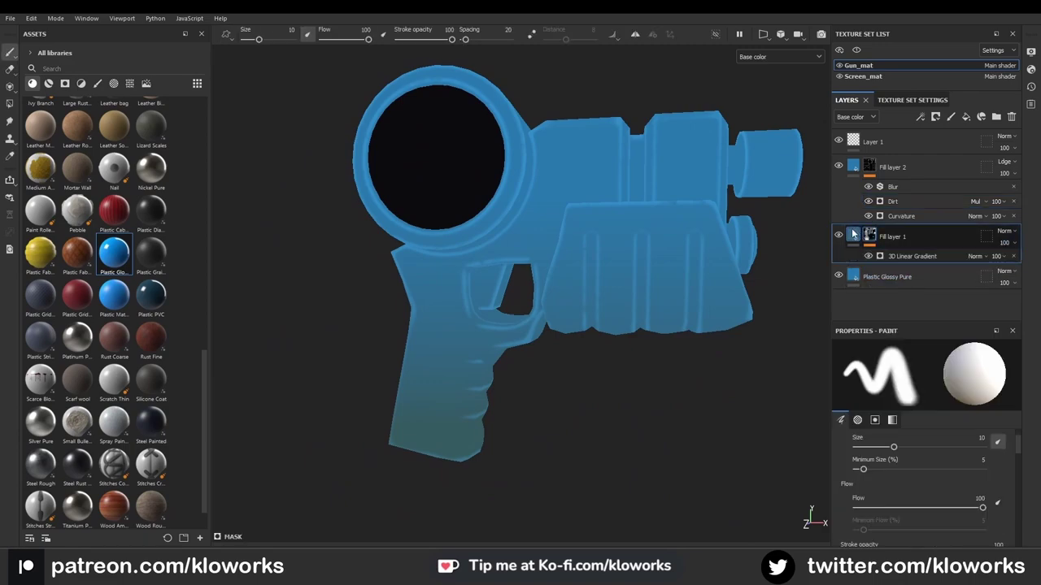
left_click(937, 433)
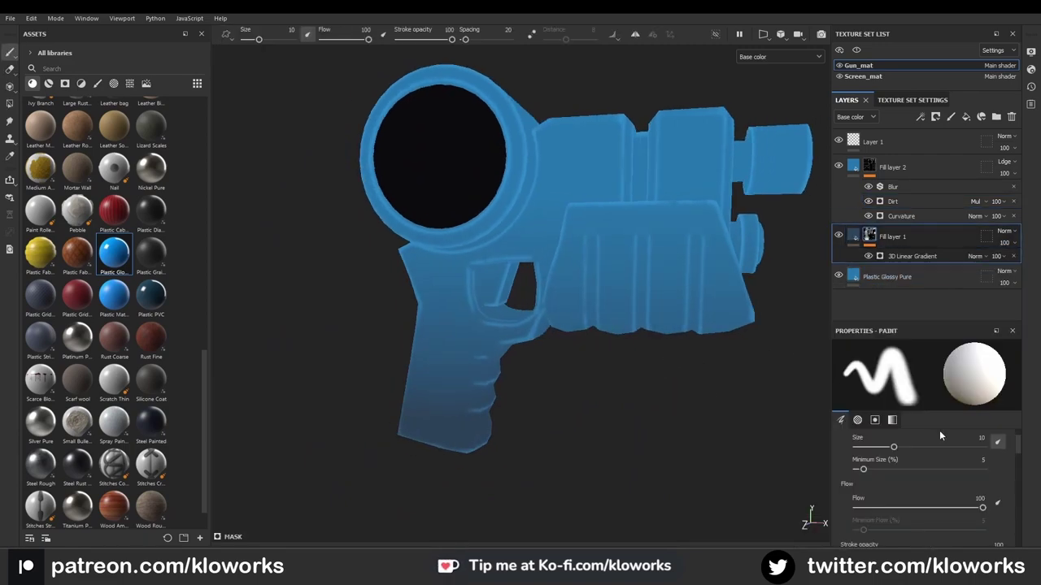
left_click_drag(943, 457, 865, 456)
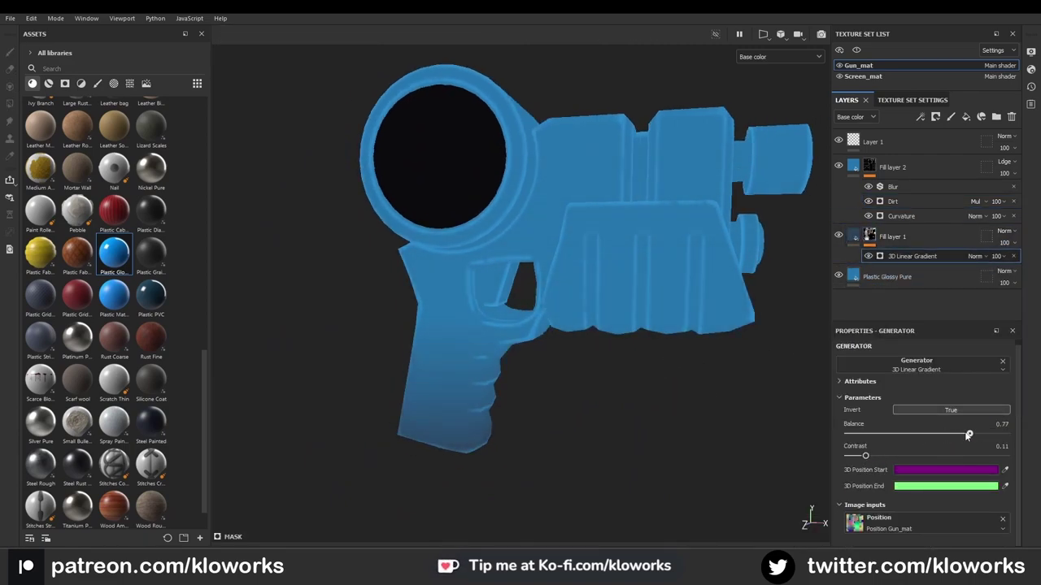
left_click_drag(940, 433, 960, 433)
key("m")
left_click_drag(656, 332, 620, 324, "alt")
right_click_drag(620, 324, 669, 295, "alt")
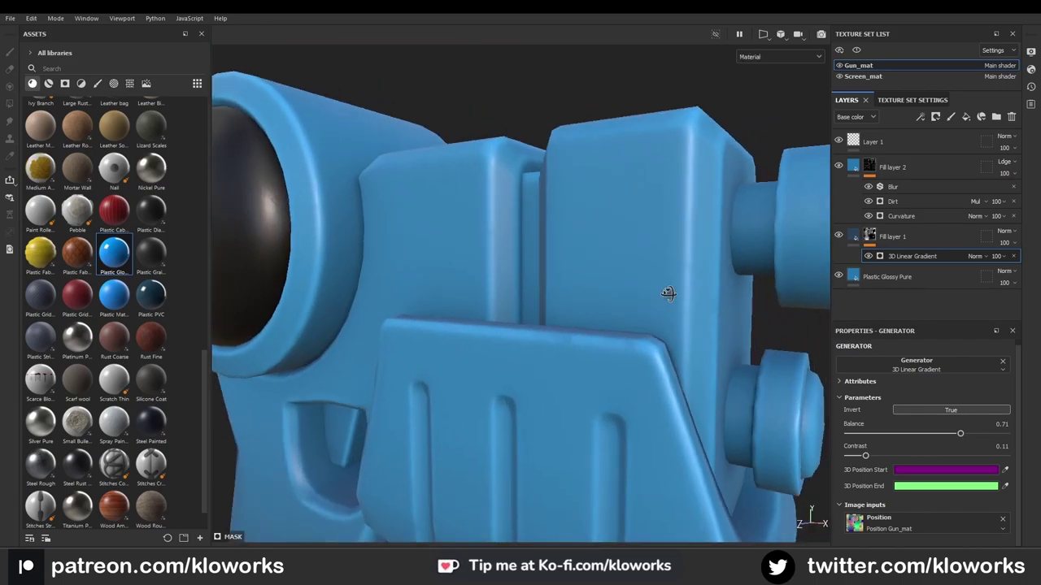
left_click(966, 117)
- Give Fill layer 3 a Grunge Map roughness and a Grunge Leaks fill mask
left_click(917, 432)
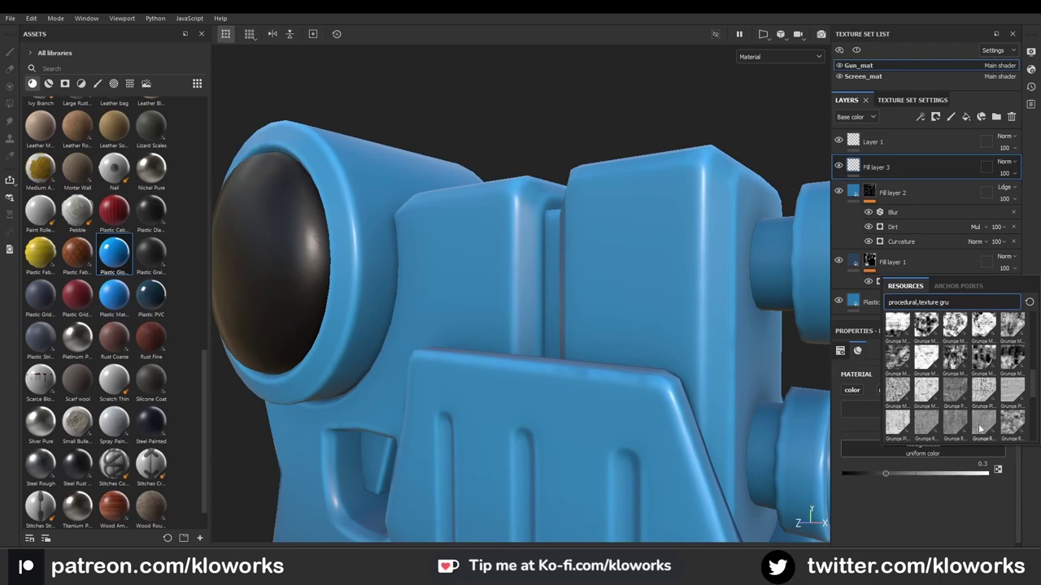
left_click(926, 355)
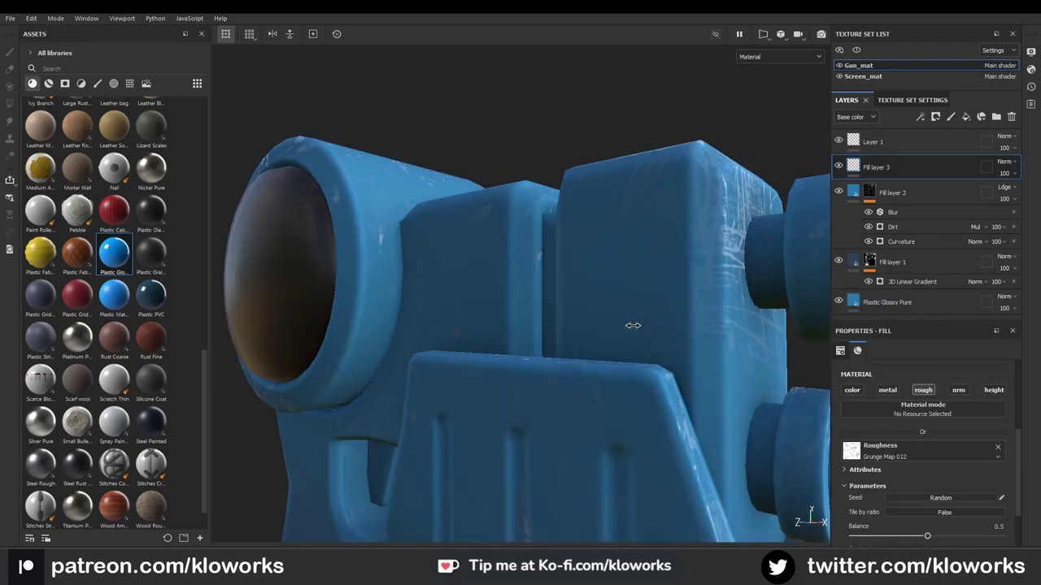
right_click(927, 167)
left_click(930, 19)
left_click(922, 382)
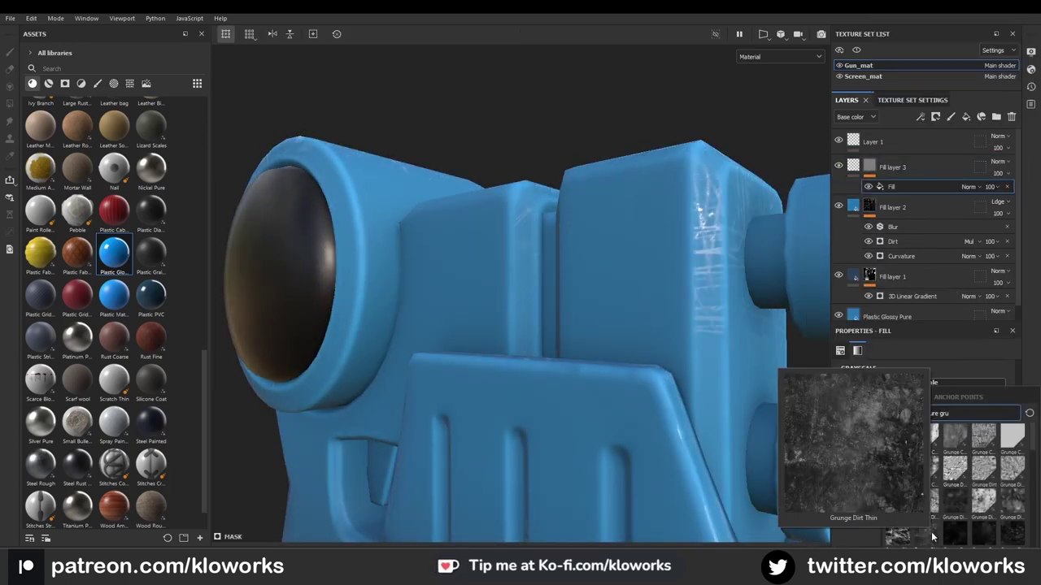
type("gru")
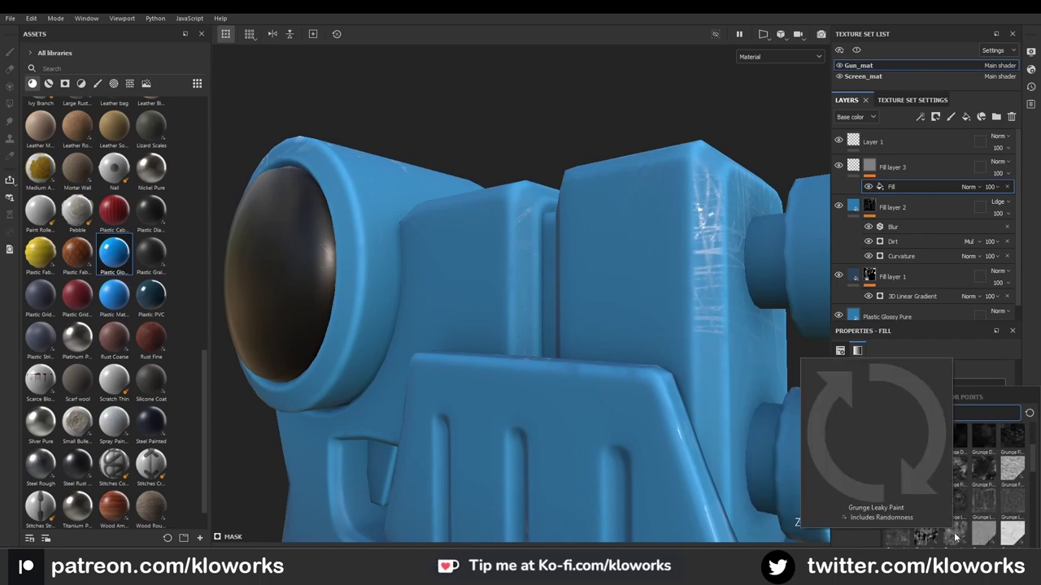
scroll(683, 260, "down", 3)
mouse_move(683, 259)
left_mouse_down("alt")
mouse_move(664, 244)
mouse_move(637, 288)
mouse_move(650, 277)
left_mouse_up("alt")
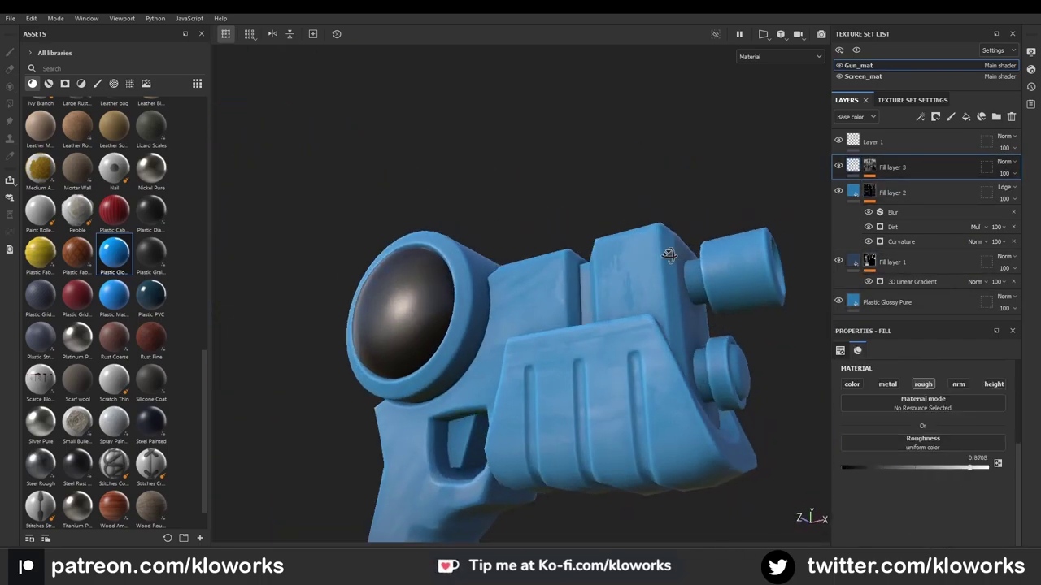
- Duplicate the grunge layer into a masked folder, reorder it and paste the Grunge Leaks fill
right_click(895, 167)
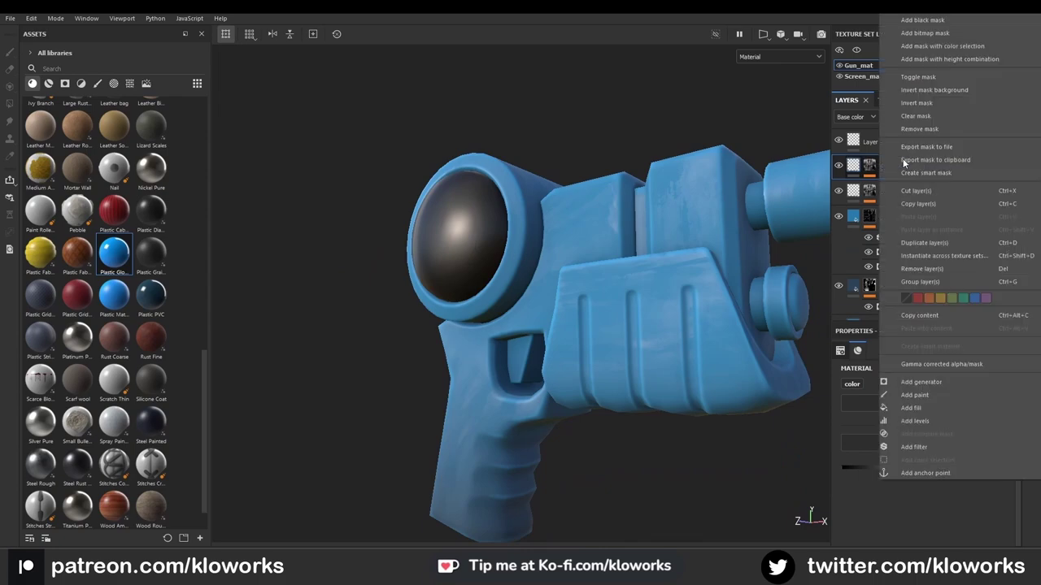
left_click(903, 159)
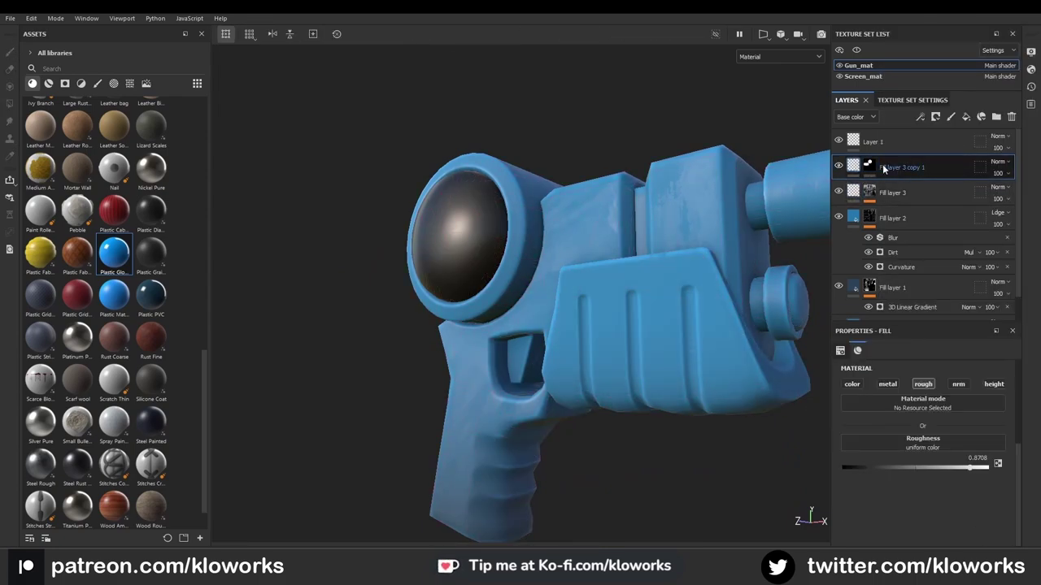
key("ctrl+g")
key("4")
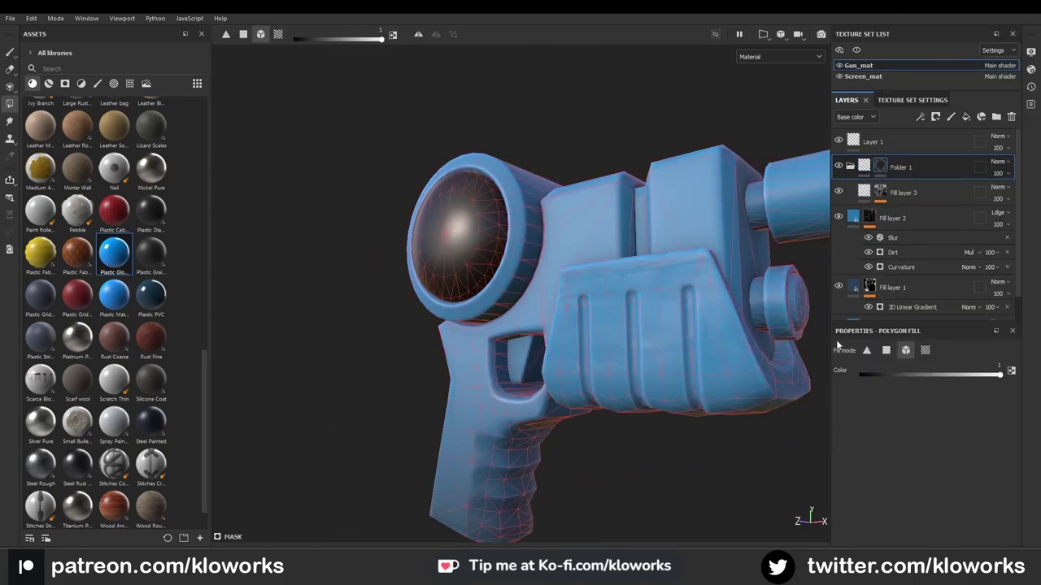
left_click(831, 195)
left_click_drag(915, 211, 871, 198)
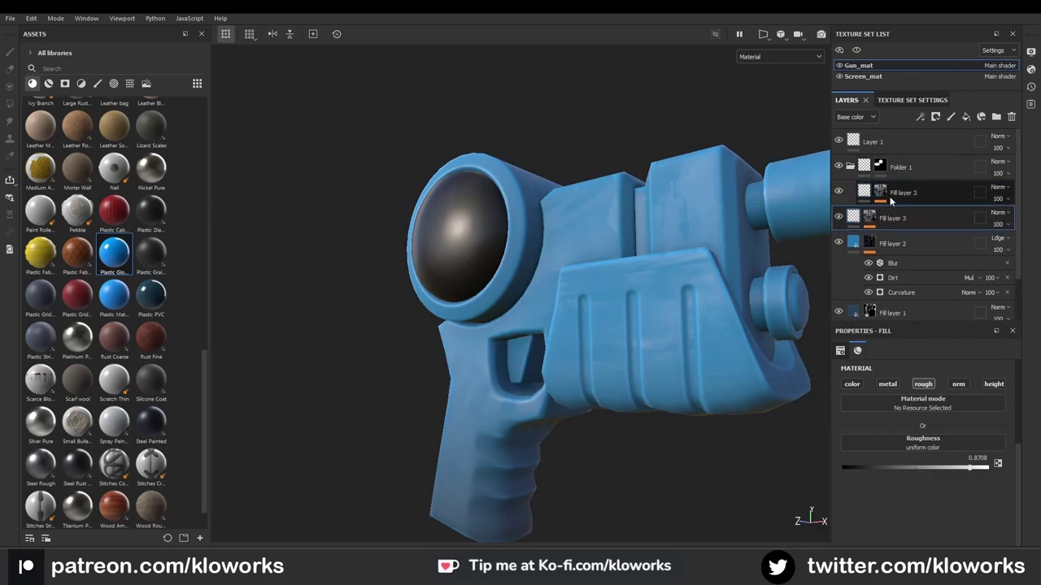
key("ctrl+v")
mouse_move(602, 358)
left_mouse_down("alt")
mouse_move(621, 363)
mouse_move(667, 342)
left_mouse_up("alt")
- Recolour the leaky paint fill layer to #3578A4
left_click(891, 236)
left_click(892, 232)
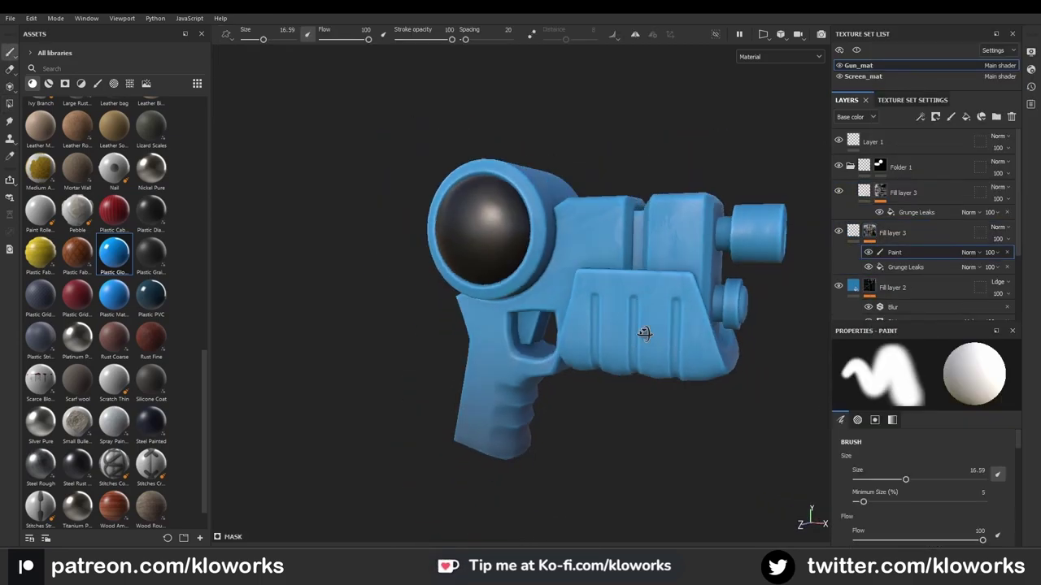
scroll(927, 448, "down", 3)
left_click(956, 459)
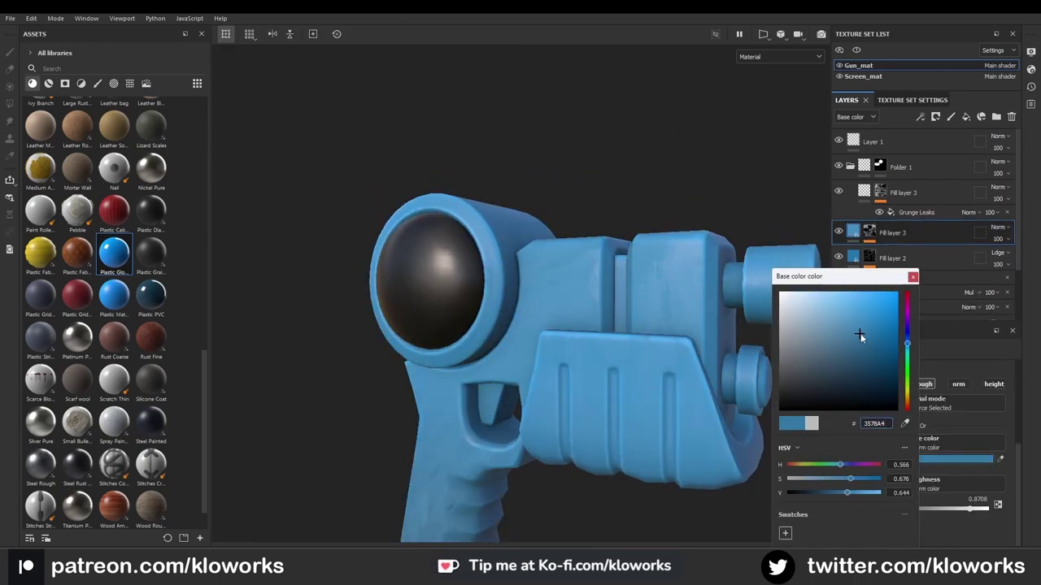
mouse_move(618, 357)
left_mouse_down("alt")
mouse_move(496, 339)
mouse_move(564, 331)
mouse_move(588, 365)
left_mouse_up("alt")
- Lower the Global Balance of the edge layer's Curvature generator, leaving contrast at 0.31
left_click(849, 166)
left_click(925, 269)
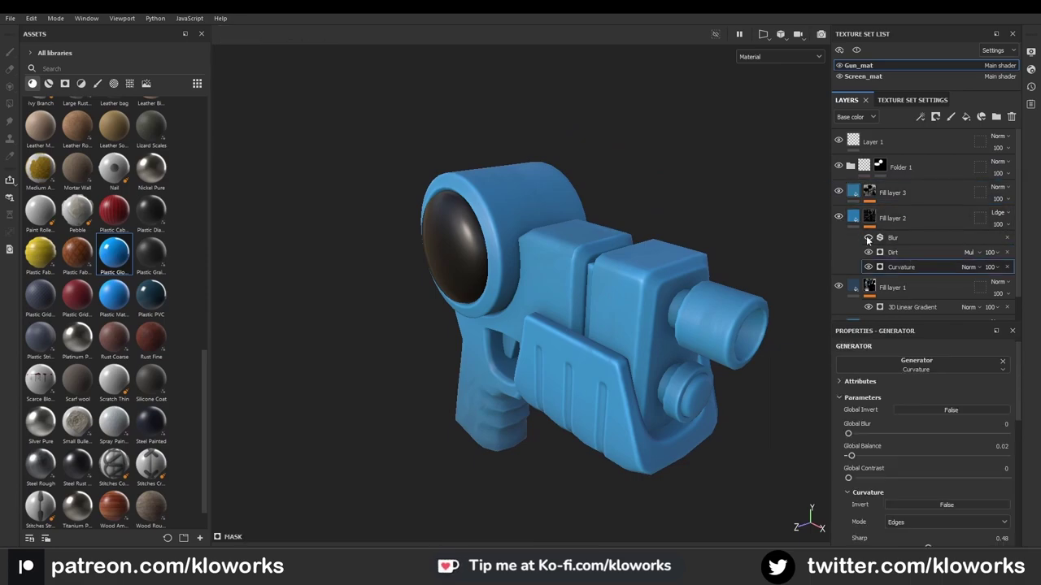
left_click(901, 267)
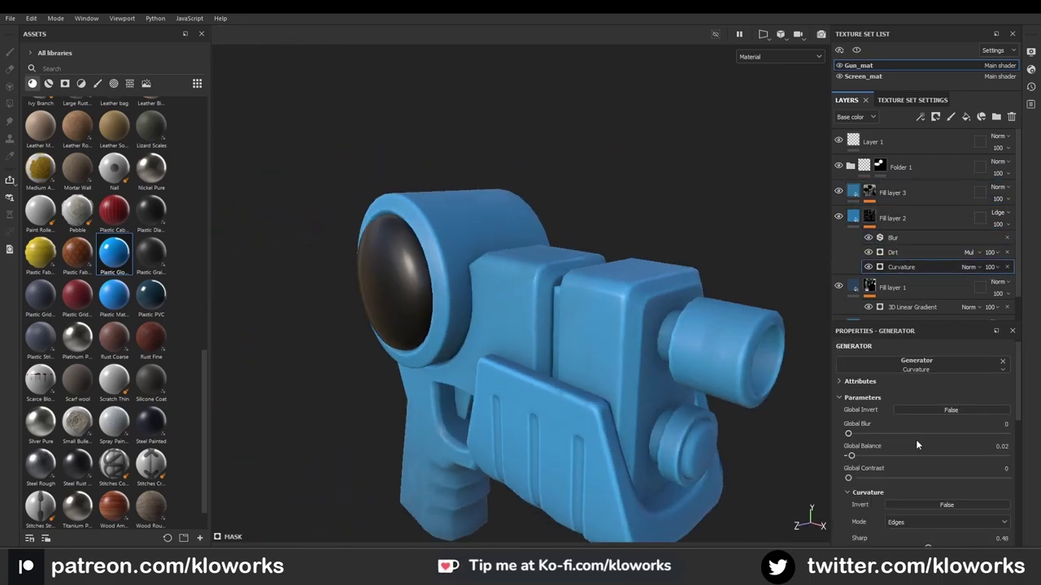
scroll(903, 435, "down", 1)
left_click_drag(863, 423, 639, 320)
scroll(900, 452, "down", 5)
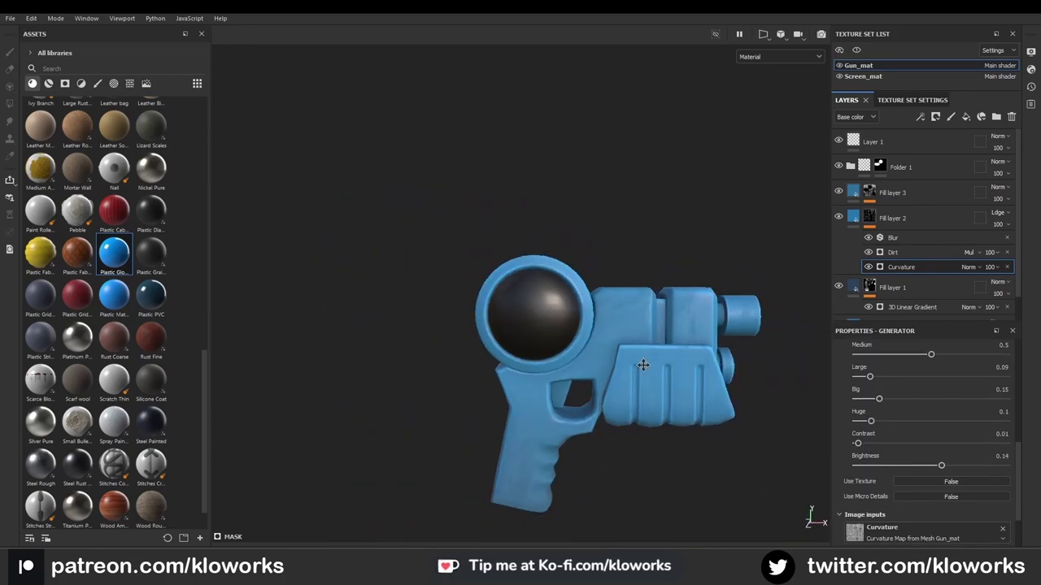
- Replace the empty paint layer with a new fill layer in a masked folder and lower its roughness
left_click(909, 141)
key("Delete")
left_click(966, 116)
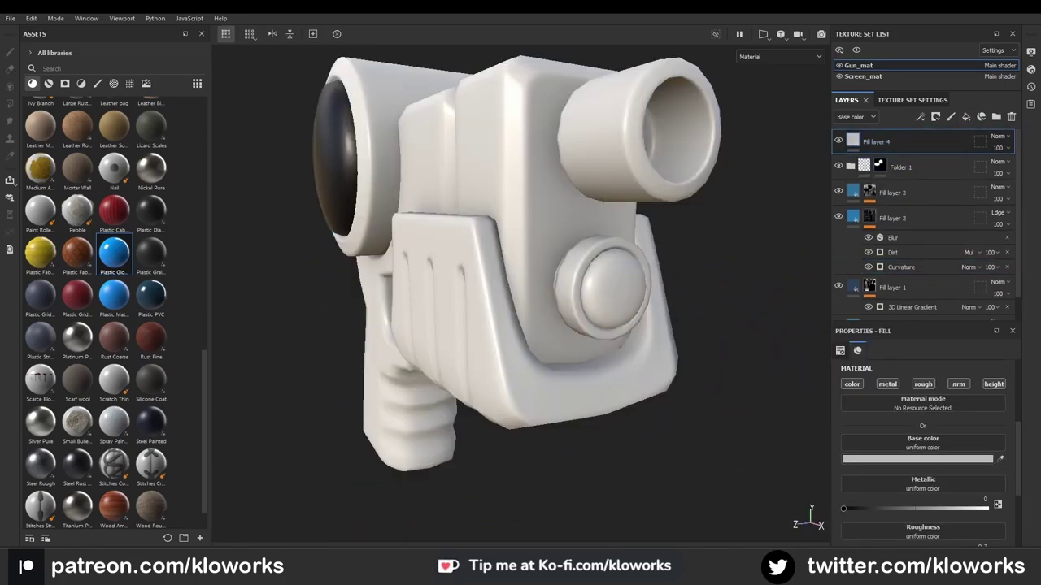
key("ctrl+g")
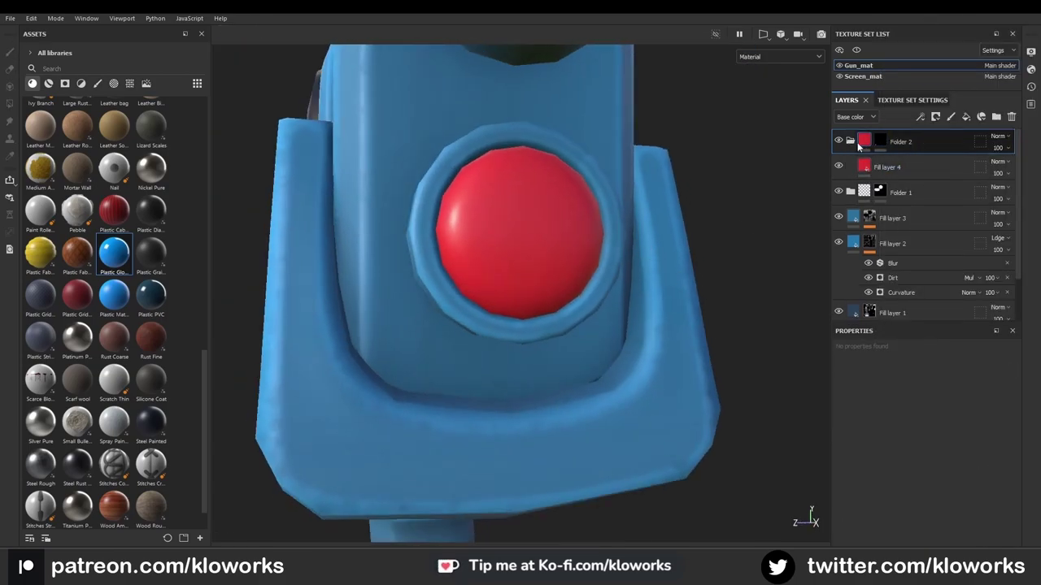
left_click(886, 167)
scroll(923, 439, "down", 3)
left_click_drag(886, 459, 863, 459)
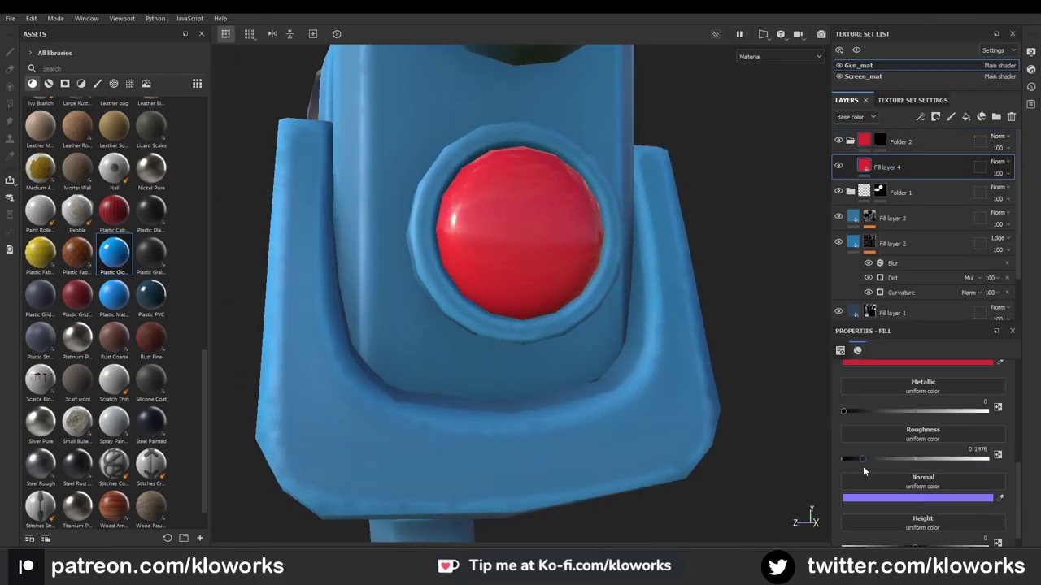
- Duplicate the red fill layer and give the copy a mask effect with polygon fill masking
key("ctrl+d")
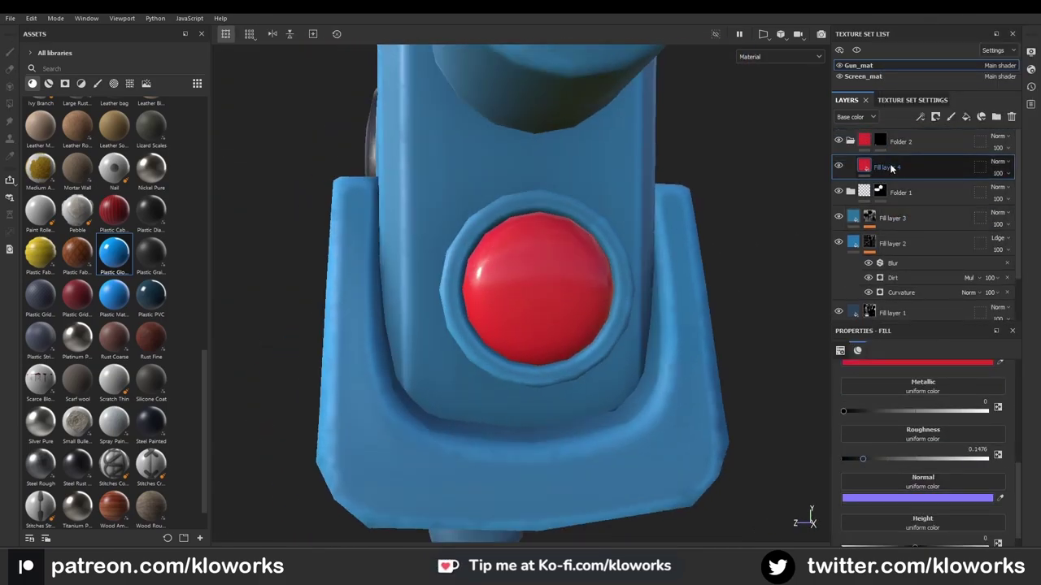
right_click(878, 167)
left_click(935, 408)
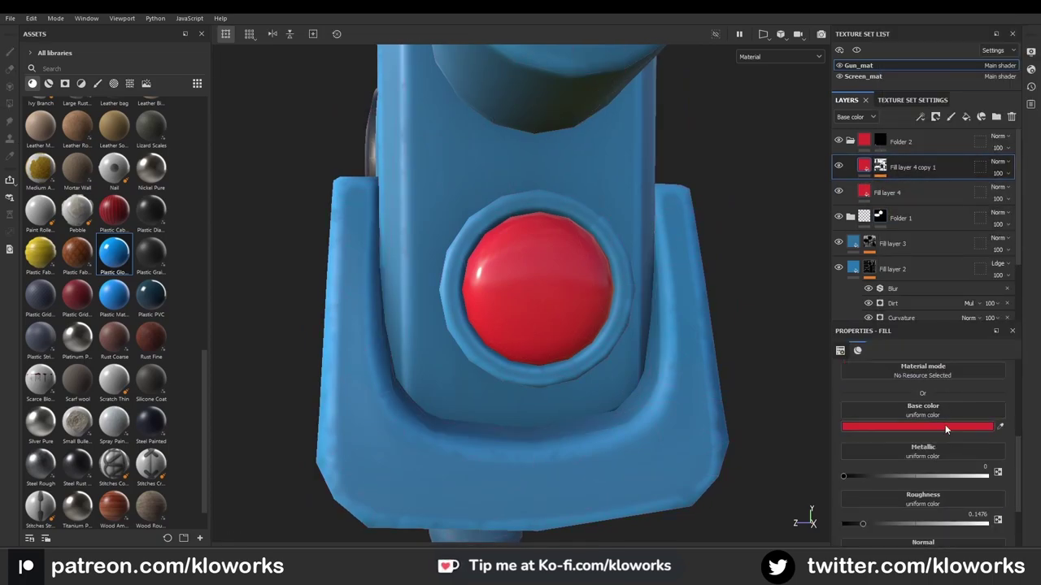
left_click(944, 424)
key("Escape")
key("4")
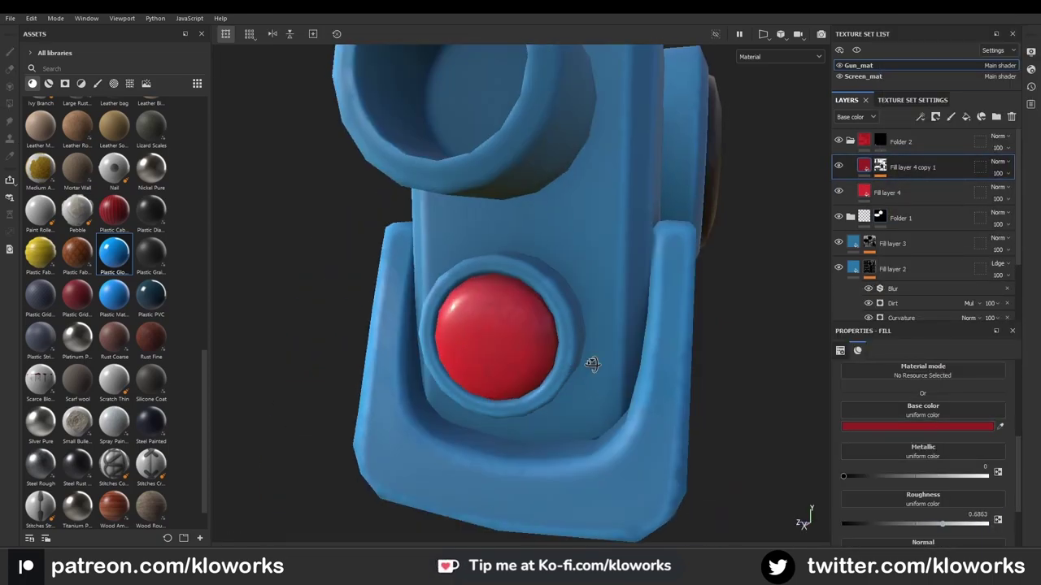
- Raise the second copy's curvature blur, lower its balance and invert the mask
left_click(904, 186)
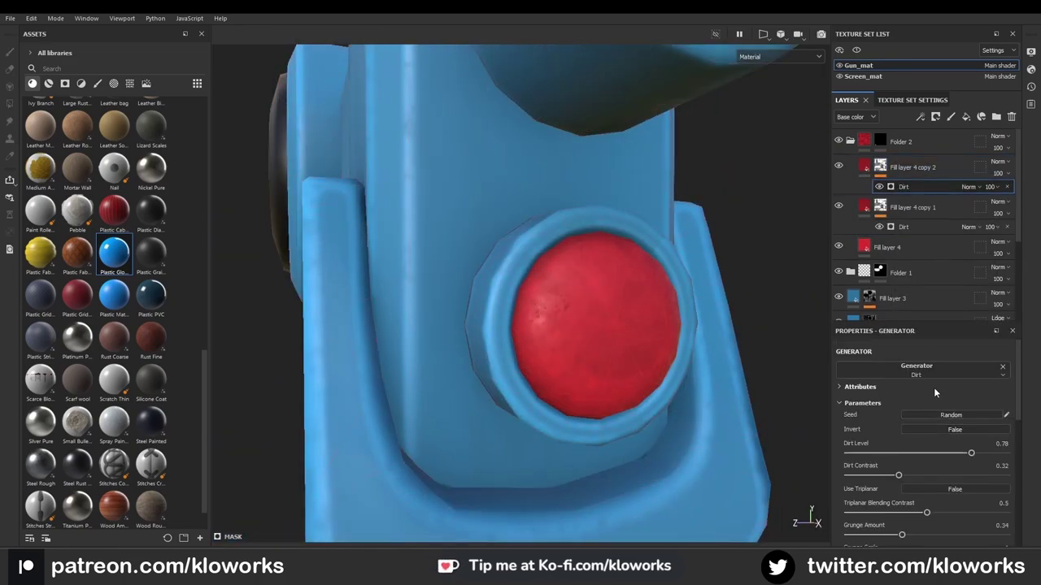
left_click(863, 167)
left_click(905, 196)
left_click(911, 186, "alt")
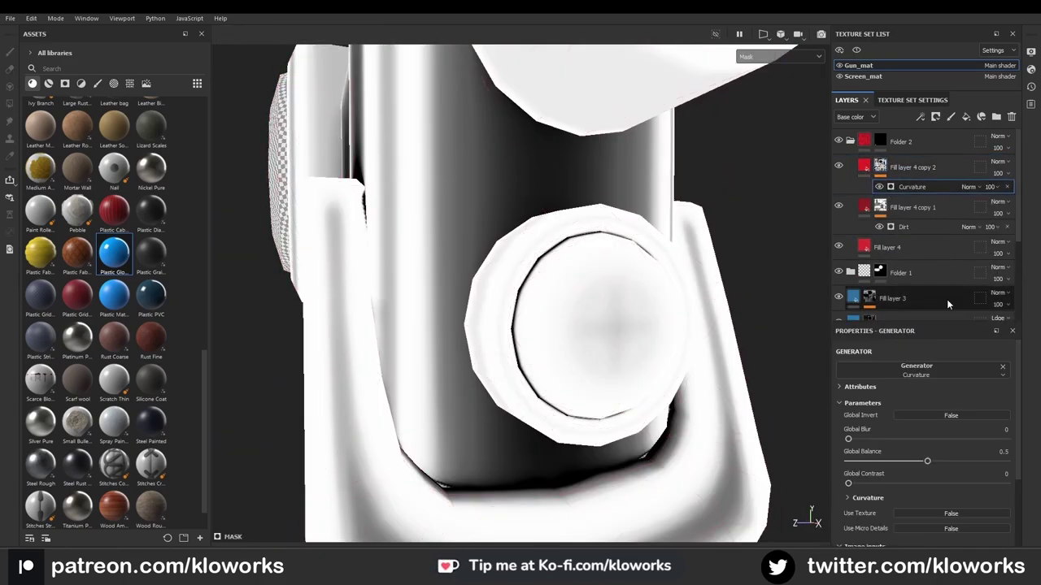
left_click_drag(848, 439, 910, 439)
left_click(951, 415)
left_click_drag(848, 483, 921, 483)
- Raise the Big, Large and Soft curvature values and lower the Global Blur
scroll(912, 455, "down", 2)
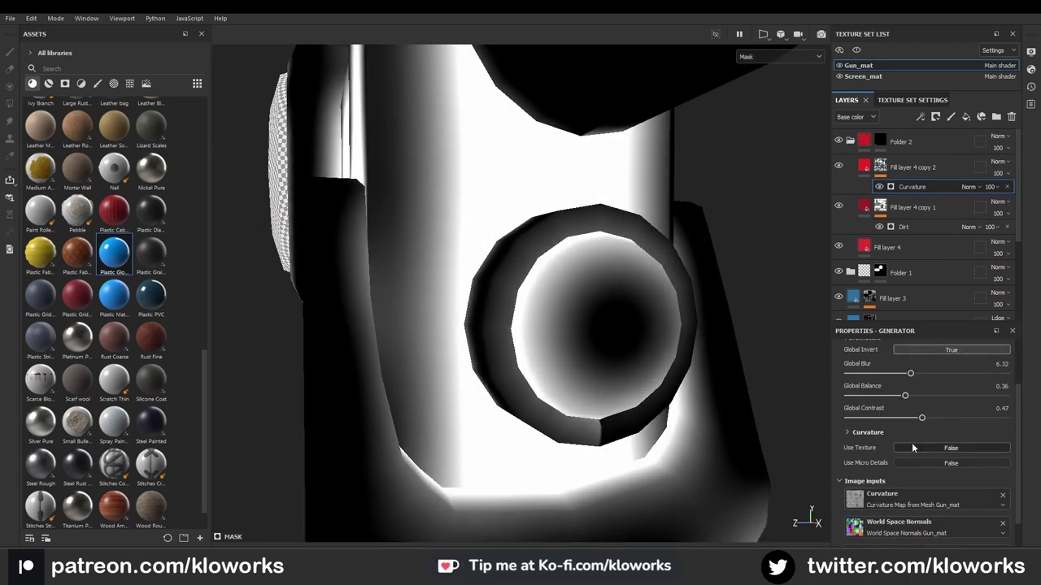
scroll(899, 486, "down", 1)
left_click(1006, 436)
left_click(975, 413)
left_click(991, 370)
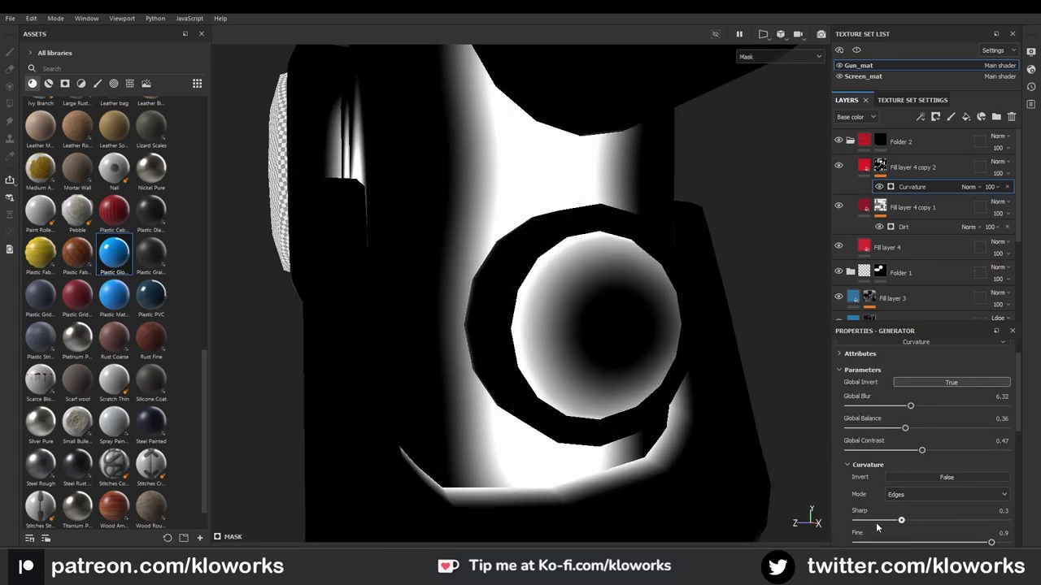
scroll(876, 522, "up", 1)
left_click_drag(910, 438, 883, 438)
key("m")
- Set the button's edge highlight layer to Linear Dodge blending
left_click(911, 167)
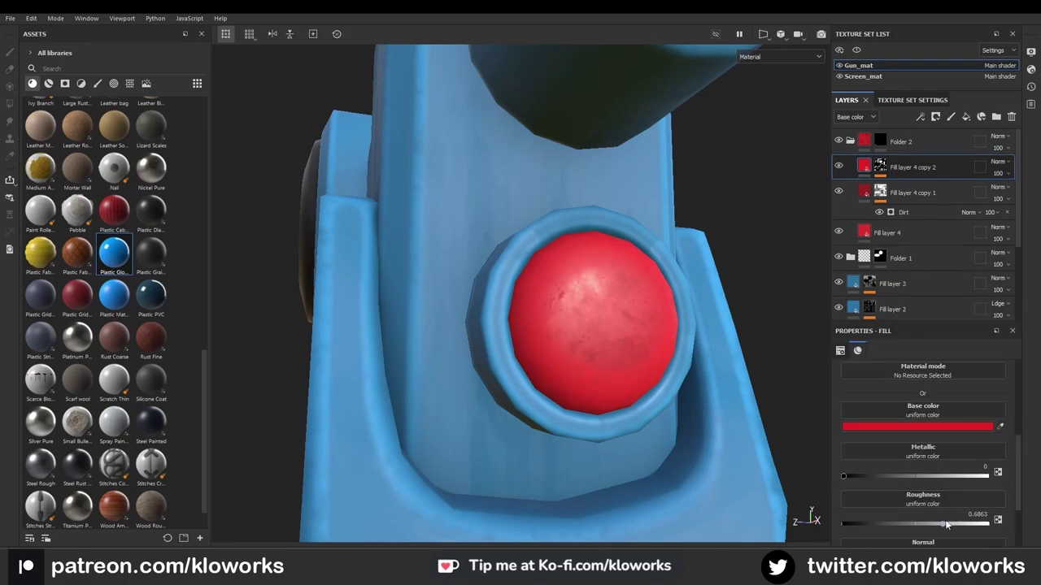
scroll(899, 480, "up", 2)
left_click(899, 493)
left_click(998, 161)
left_click(1001, 265)
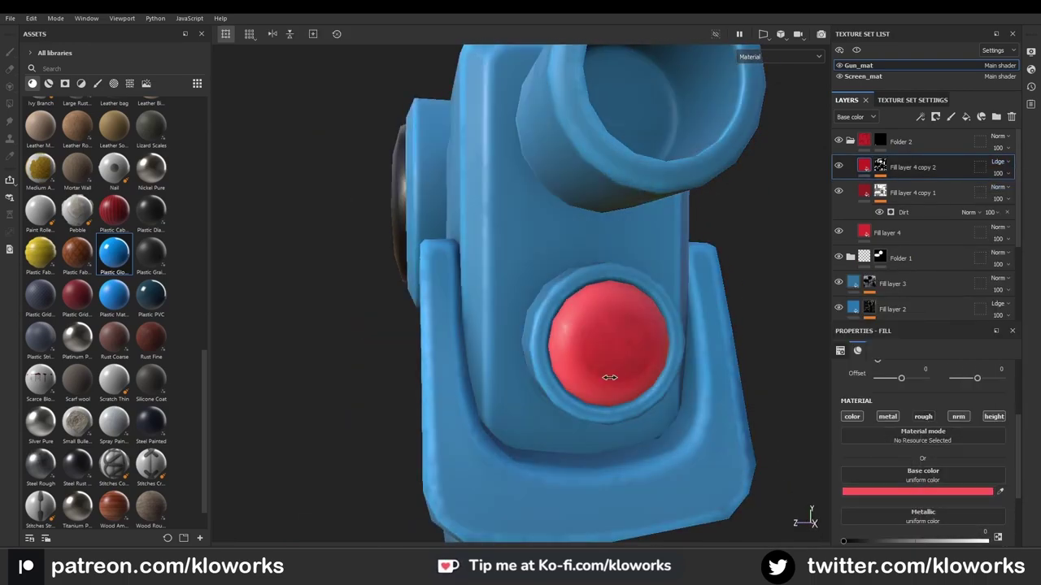
- Lower Fill layer 4 copy 1's roughness to 0.1882 for a glossier button
left_click(911, 167)
left_click(983, 426)
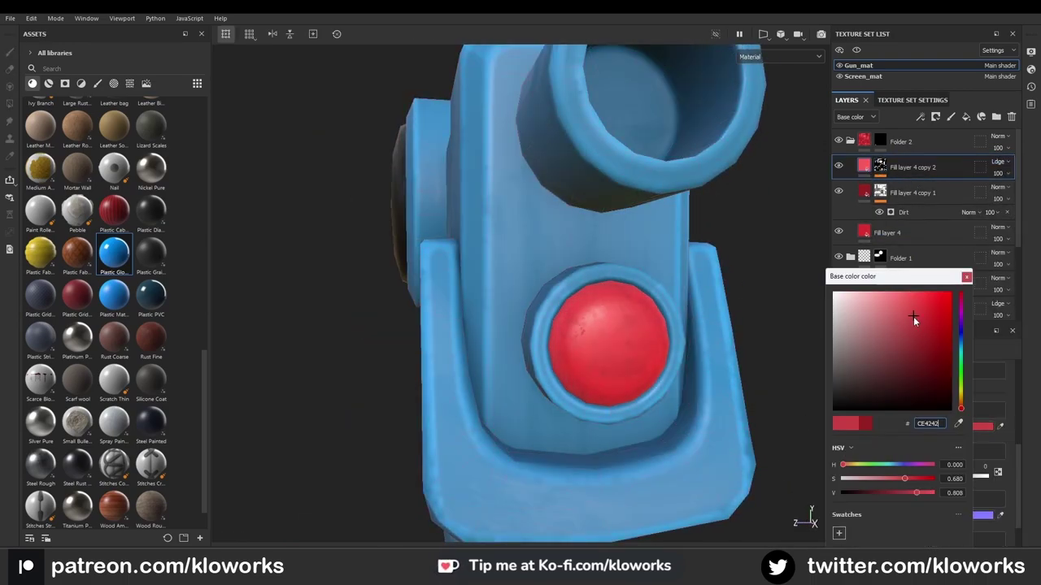
scroll(718, 379, "down", 5)
left_click(911, 193)
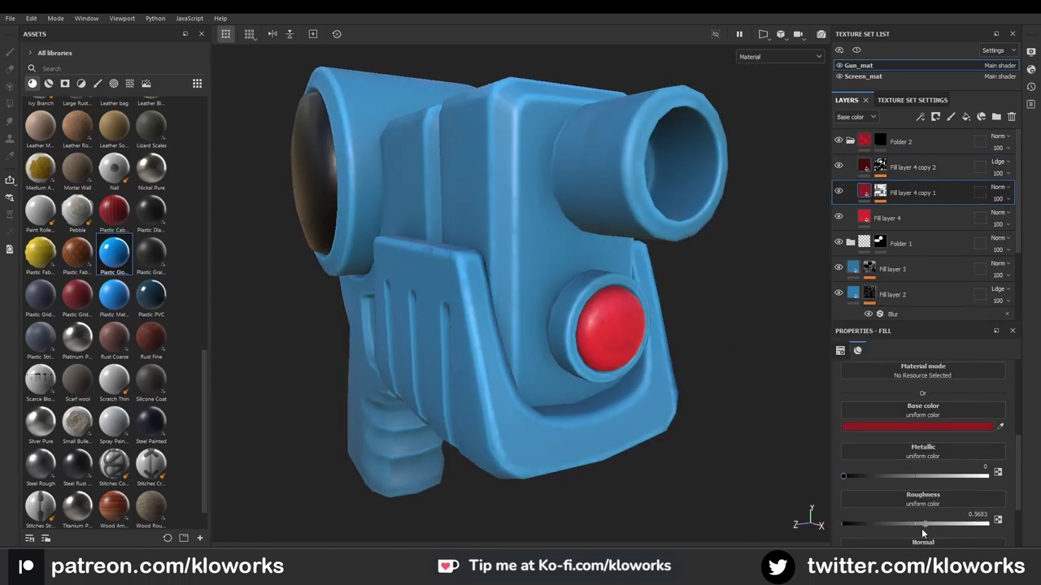
left_click_drag(919, 526, 869, 524)
- Add a new folder with a black mask at the top of the stack
left_click_drag(685, 339, 569, 333, "alt")
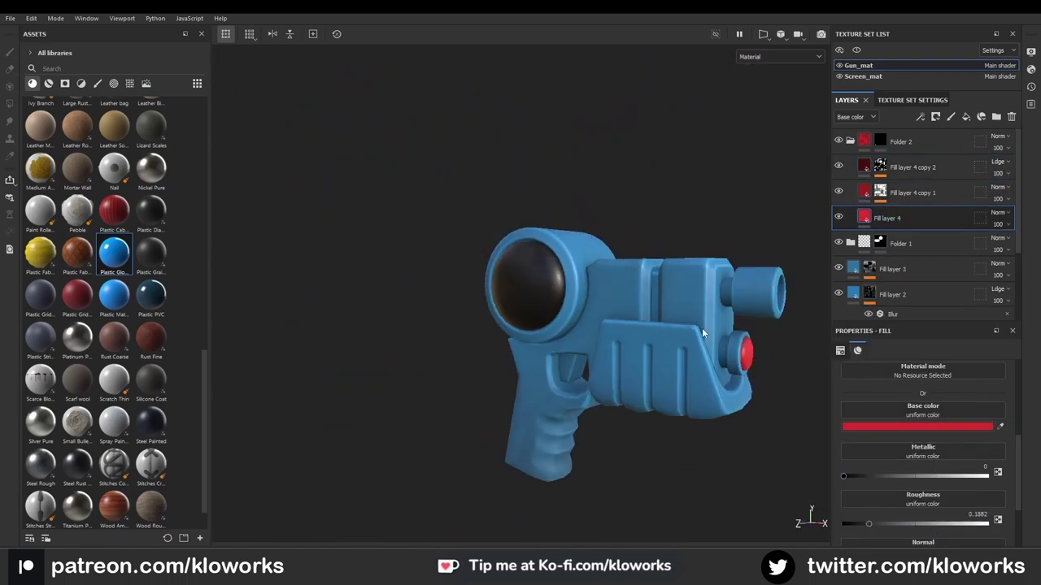
scroll(533, 327, "up", 6)
left_click(918, 141)
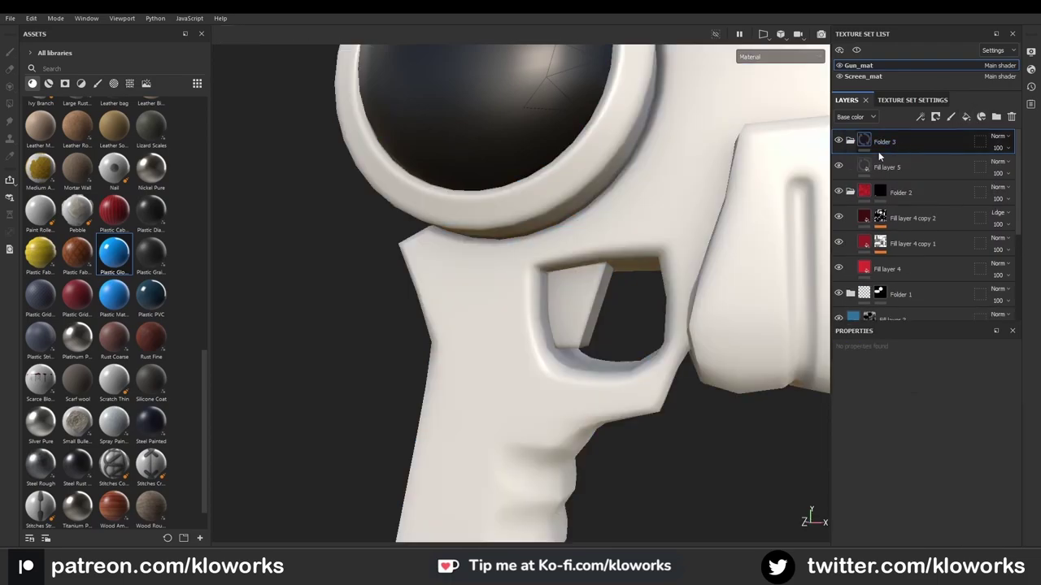
- Apply Steel Rust and Wear to Fill layer 5, polygon-filled onto the trigger
right_click(895, 141)
left_click(908, 103)
left_click(886, 166)
left_click(77, 467)
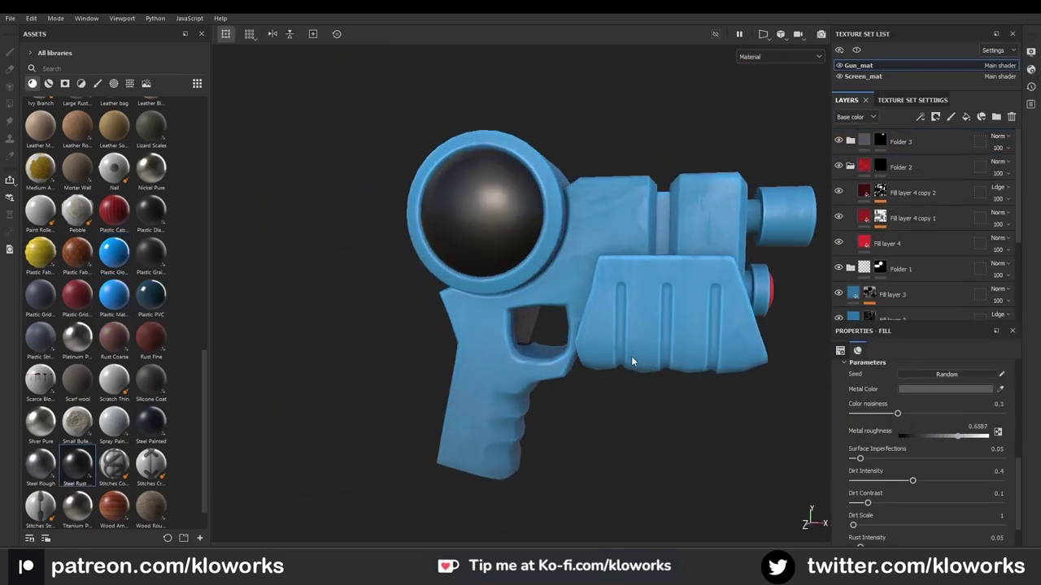
- Bake the mesh maps for Screen_mat and return to the material view
left_click(51, 18)
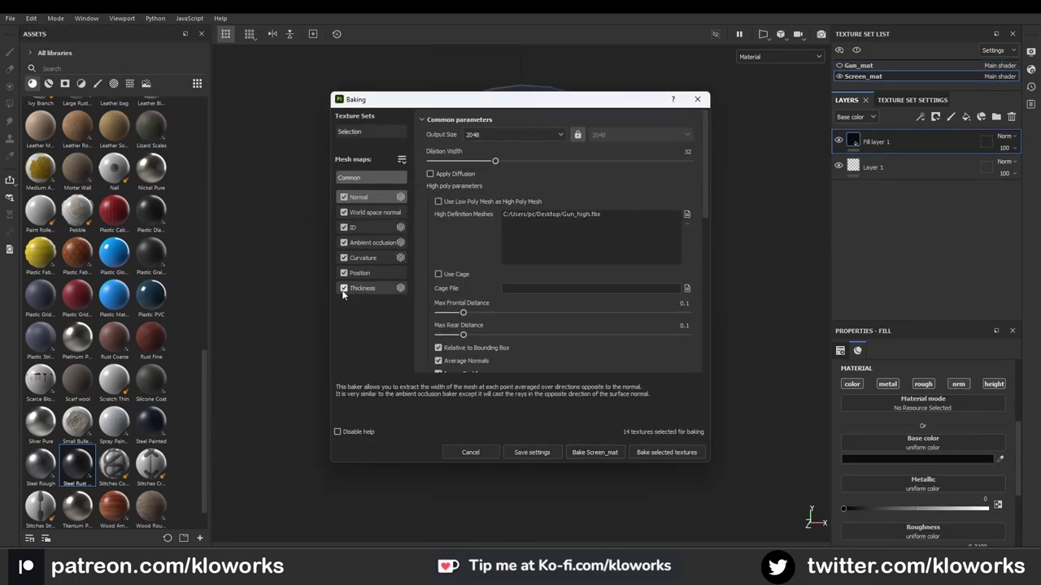
left_click(603, 453)
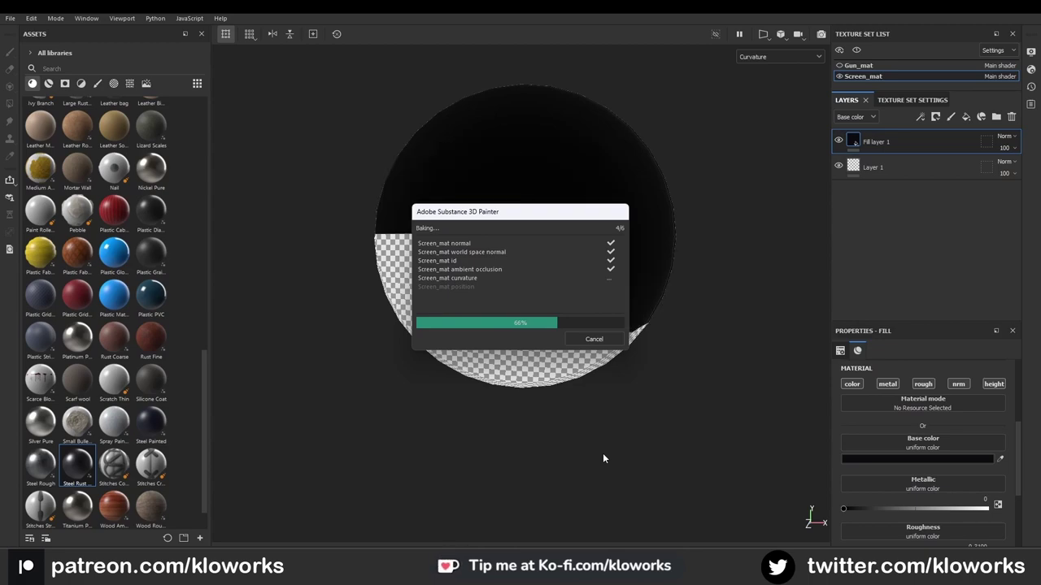
left_click(593, 339)
left_click_drag(555, 299, 640, 278, "alt")
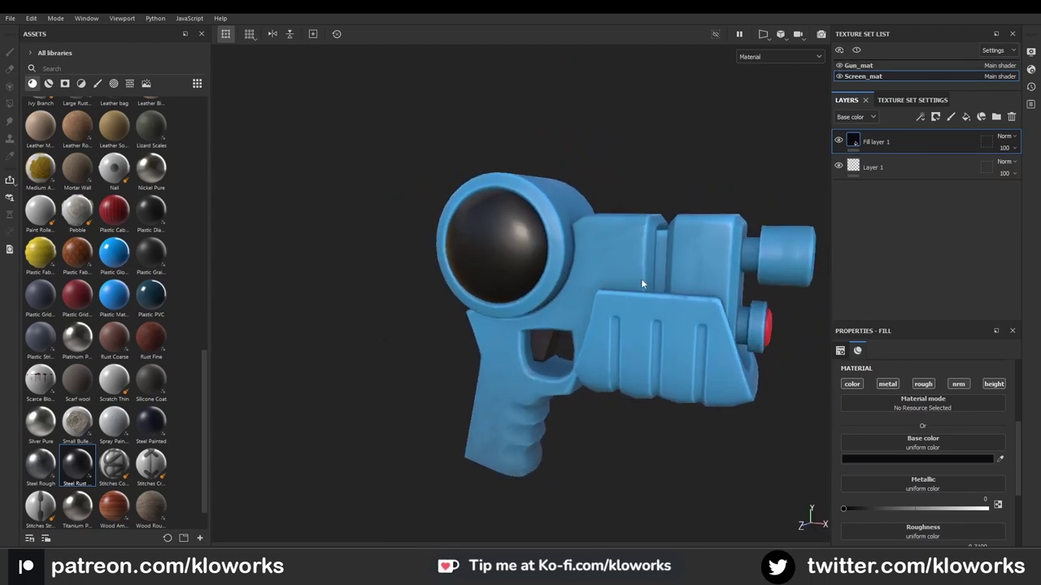
- Shift Fill layer 6's gradient colour positions, first to 0.75 and fourth to 0.96
scroll(640, 278, "down", 3)
scroll(641, 278, "up", 4)
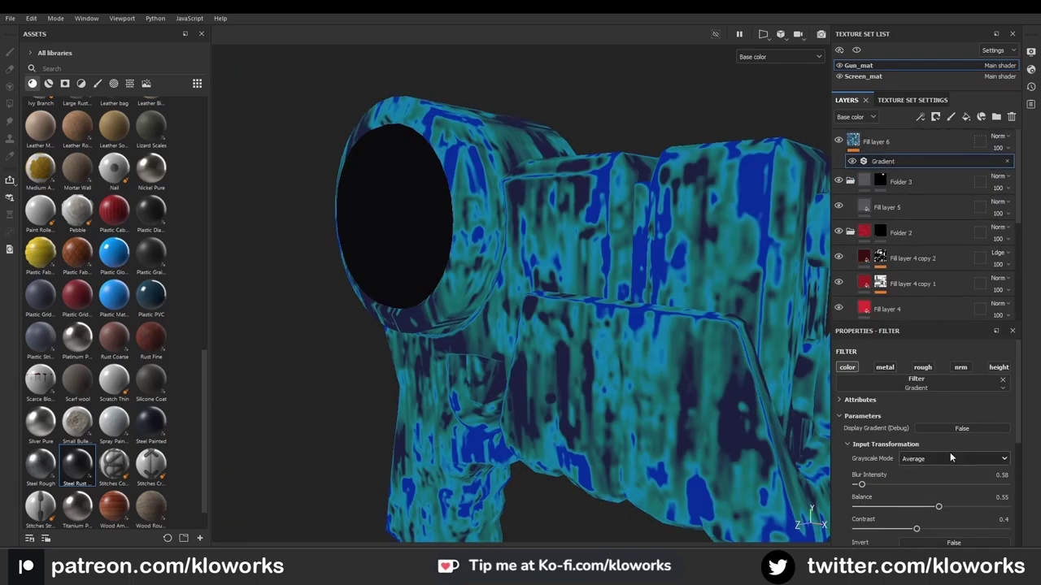
scroll(950, 458, "down", 5)
mouse_move(937, 460)
left_mouse_down()
mouse_move(932, 419)
mouse_move(988, 420)
left_mouse_up()
left_click_drag(875, 458, 923, 458)
left_click_drag(877, 496, 924, 496)
left_click_drag(868, 535, 1000, 535)
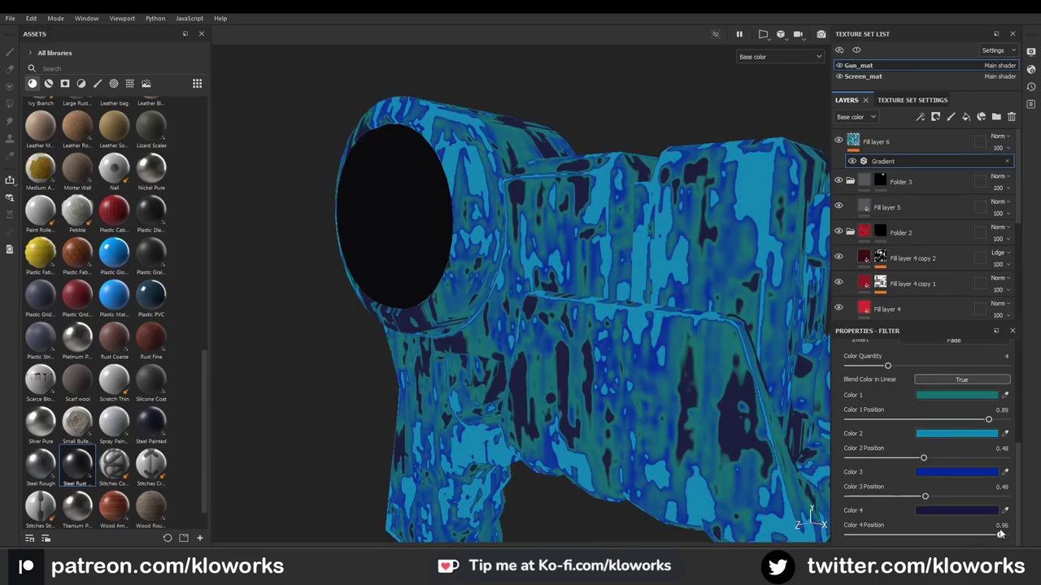
left_click_drag(923, 458, 950, 458)
left_click_drag(988, 420, 886, 456)
- Adjust the gradient filter's balance and contrast
scroll(928, 437, "up", 4)
scroll(922, 449, "down", 4)
left_click_drag(968, 486, 886, 486)
scroll(886, 483, "down", 4)
key("f")
- Blend Fill layer 6 as Overlay at opacity 13 and review the full material
left_click(998, 136)
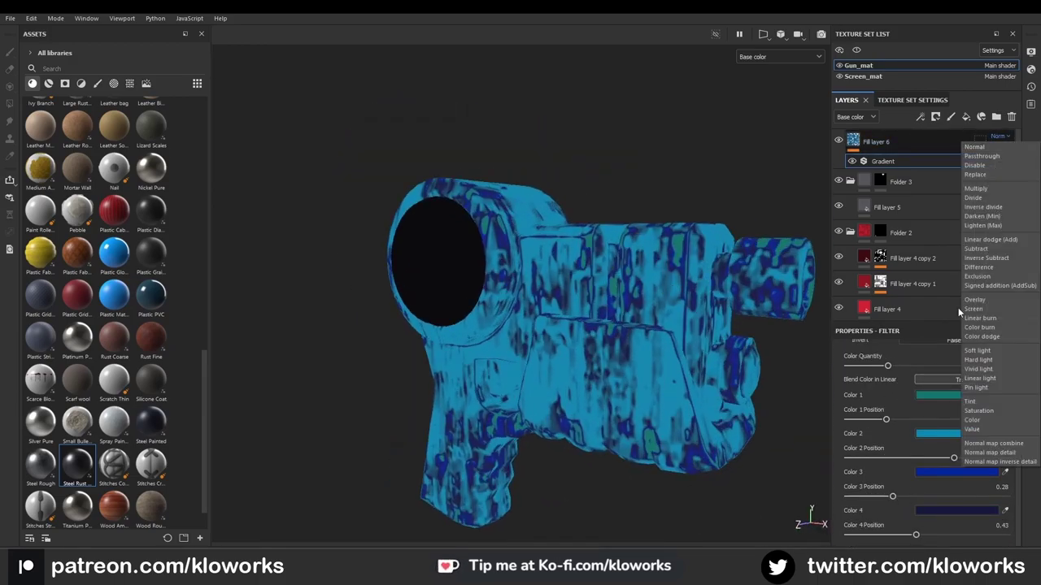
left_click(975, 299)
left_click_drag(998, 148, 988, 170)
left_click(847, 367)
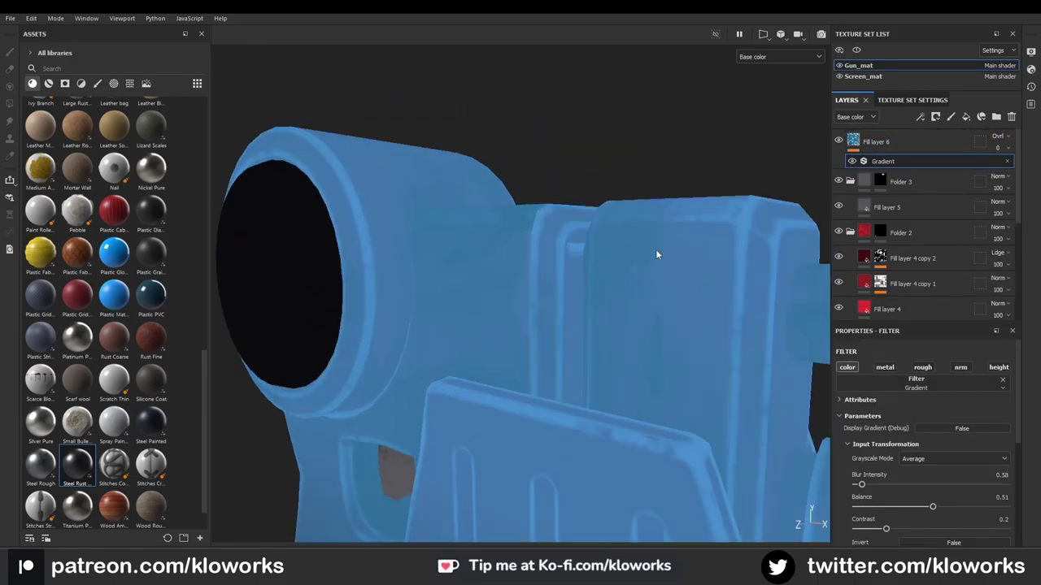
key("m")
scroll(629, 216, "down", 2)
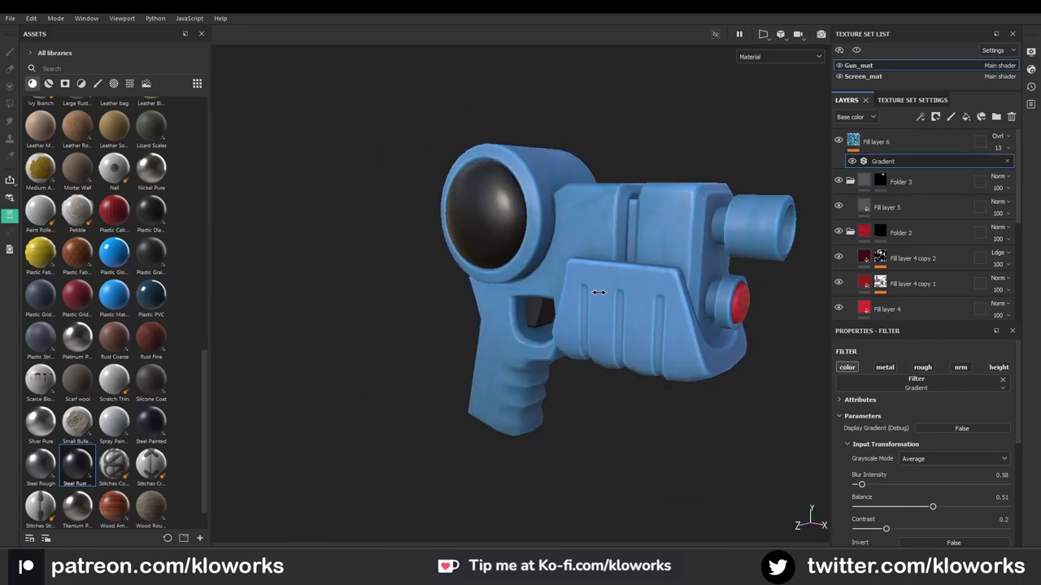
scroll(578, 262, "up", 3)
mouse_move(578, 262)
left_mouse_down("alt")
mouse_move(710, 301)
mouse_move(602, 280)
left_mouse_up("alt")
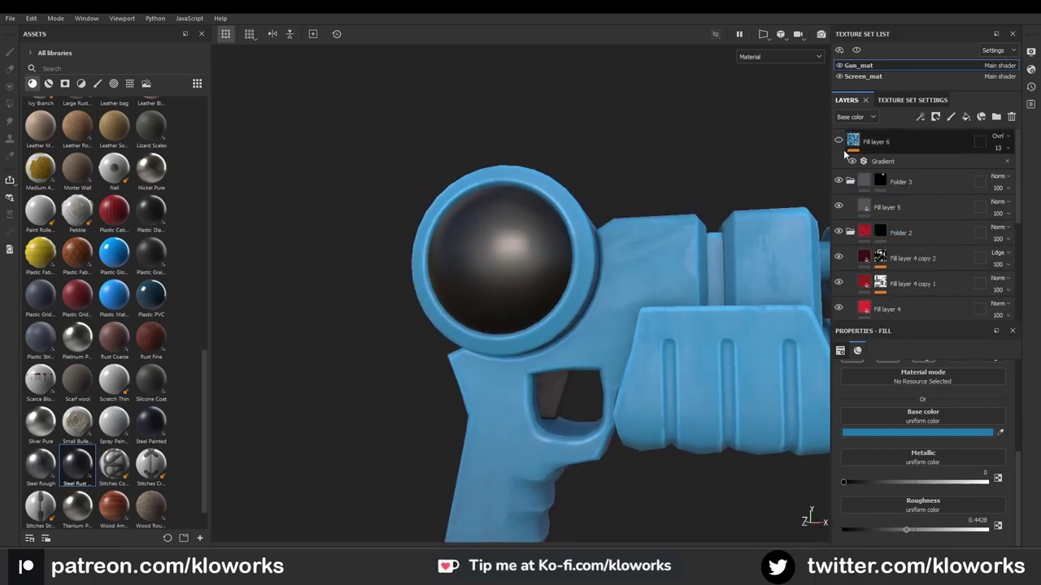
left_click(927, 259)
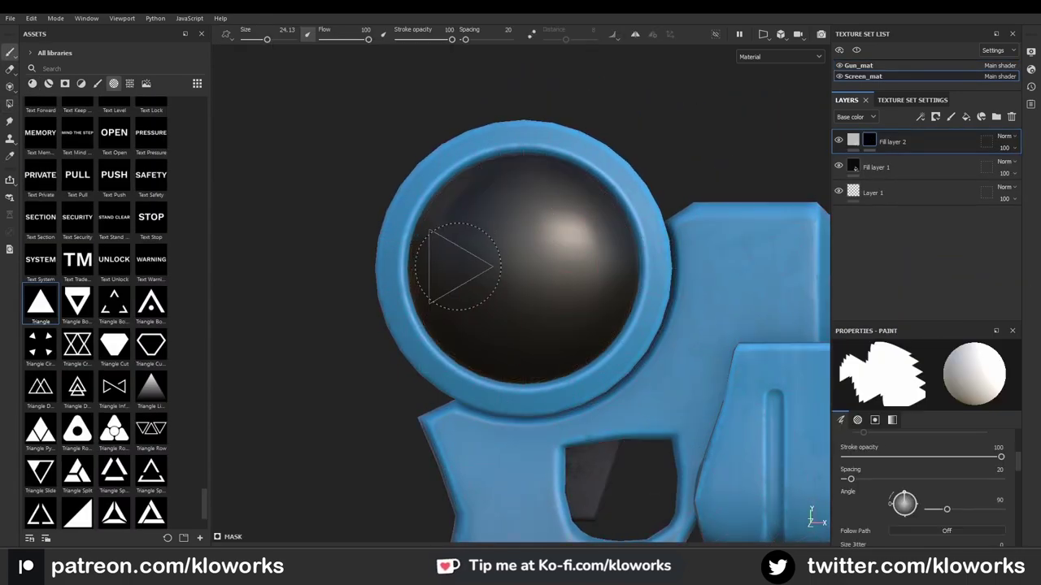
- Stamp orange Triangle arrows on the screen in Fill layer 2 and add an empty filter
left_click(458, 266)
left_click(529, 266)
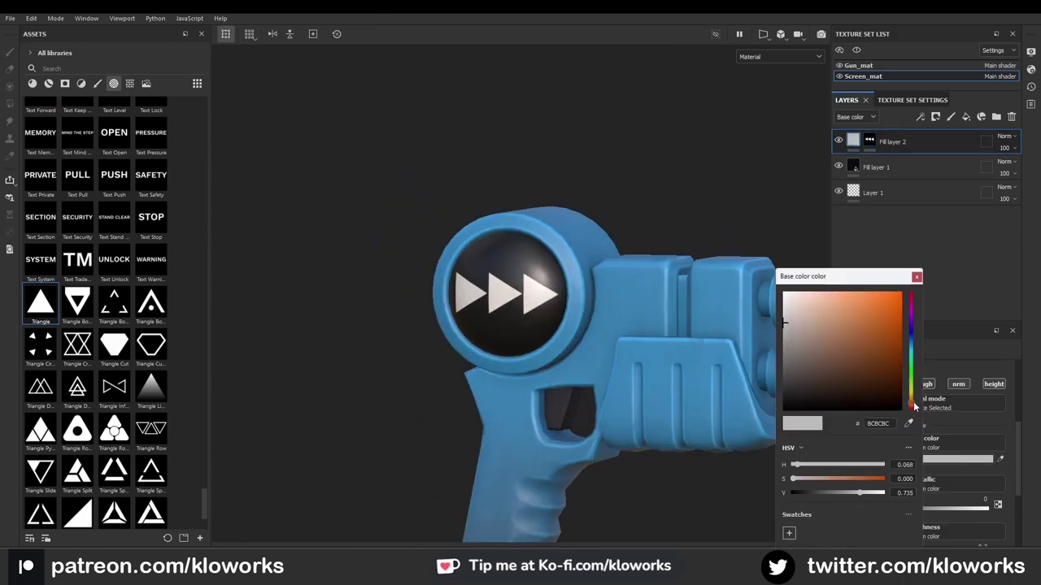
left_click(917, 276)
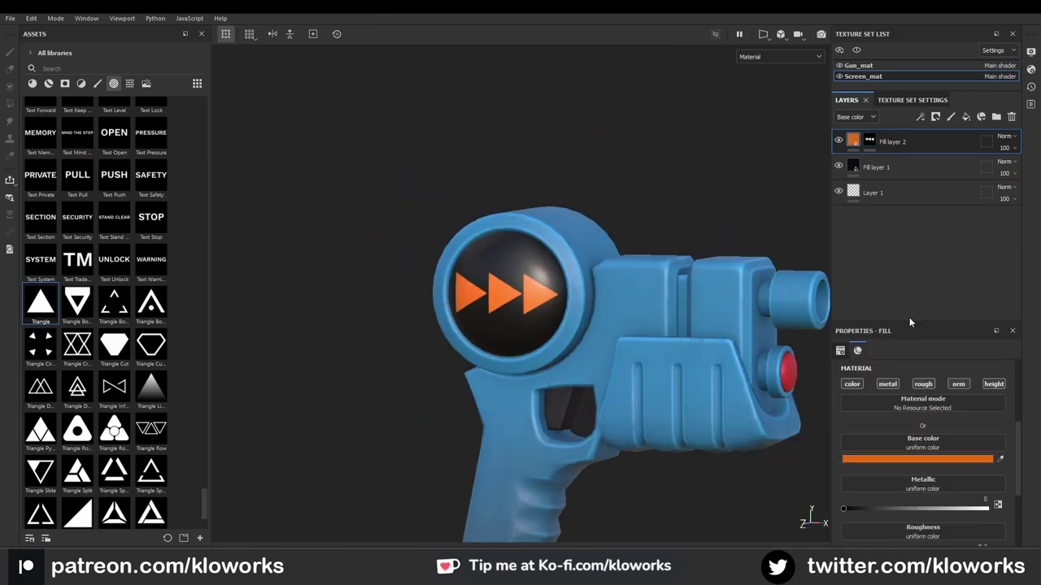
right_click(909, 318)
left_click(902, 413)
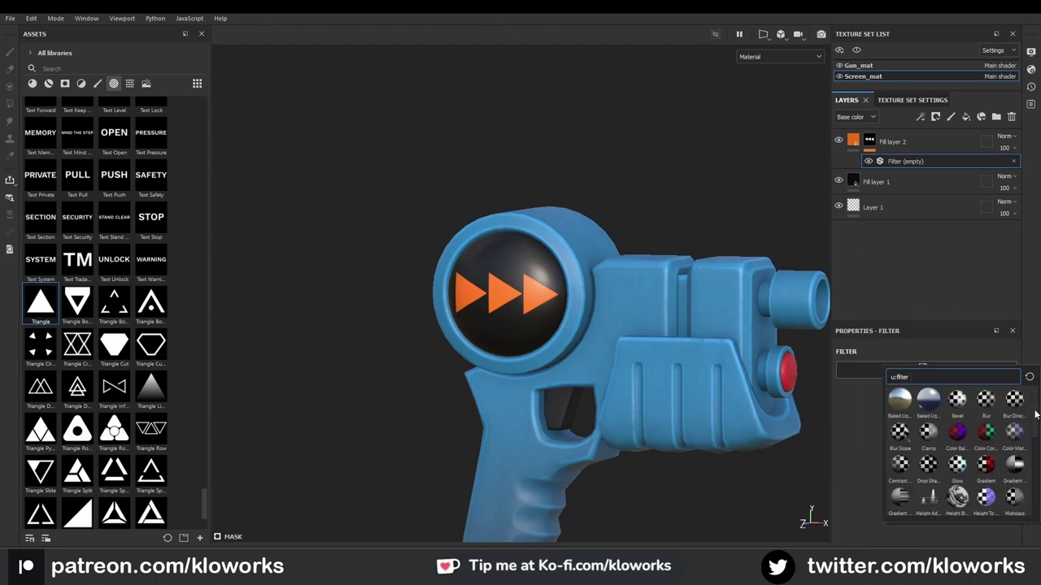
- Turn the arrow layer's filter into a Bevel and add a second filter
left_click(957, 398)
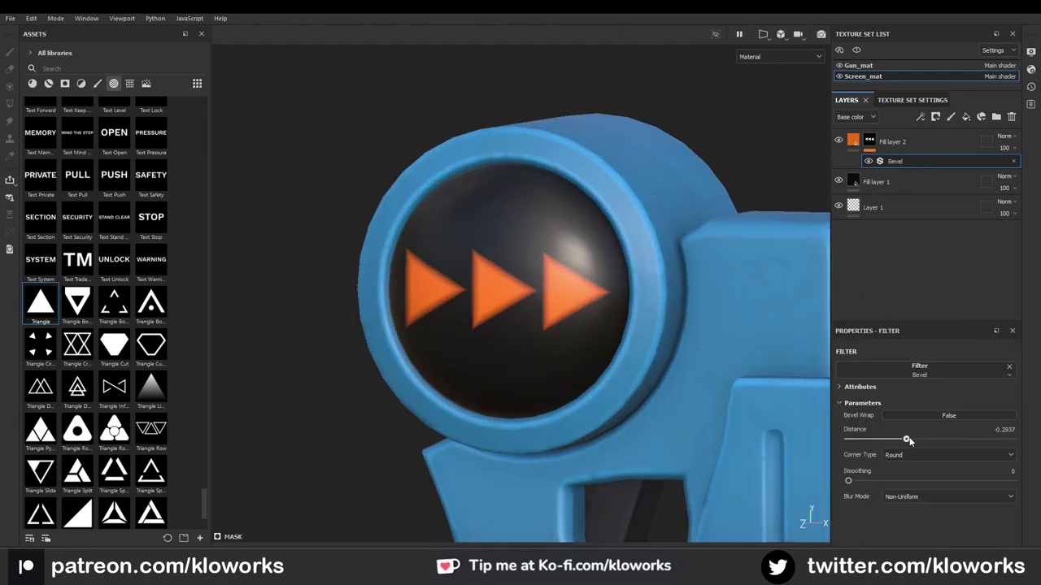
right_click(895, 161)
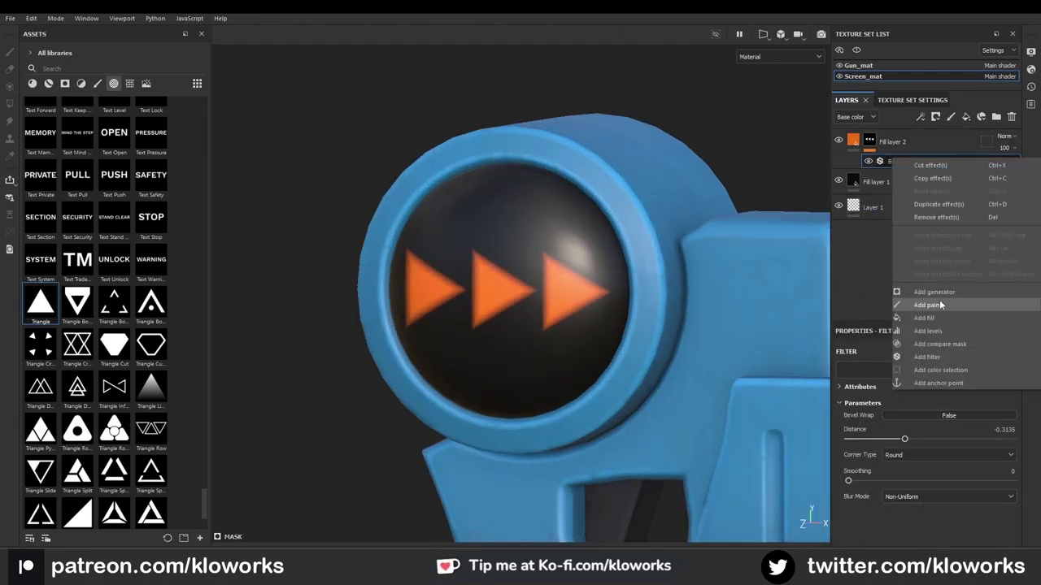
left_click(939, 299)
left_click(969, 364)
scroll(1035, 443, "down", 1)
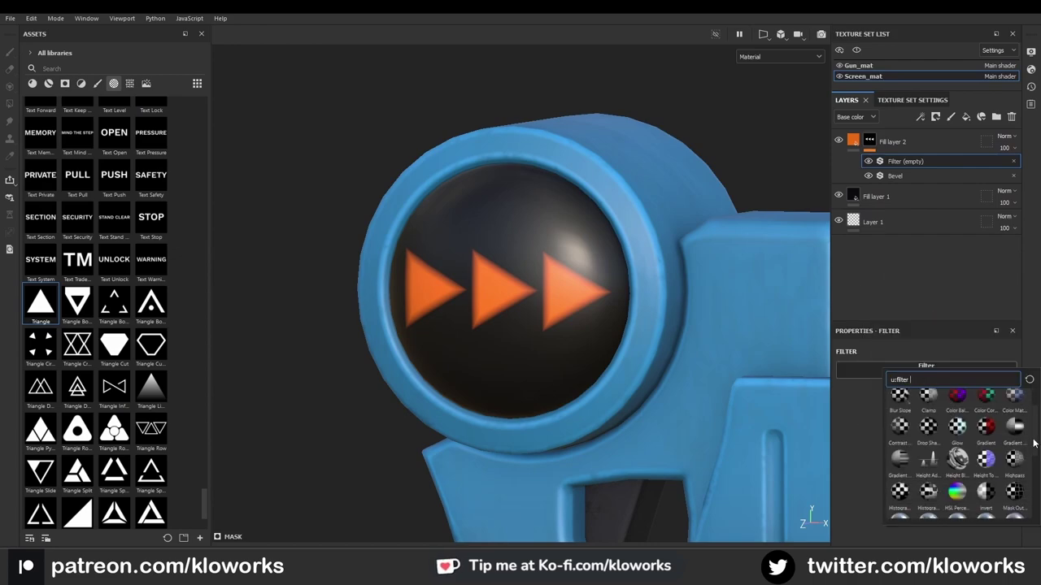
left_click(947, 517)
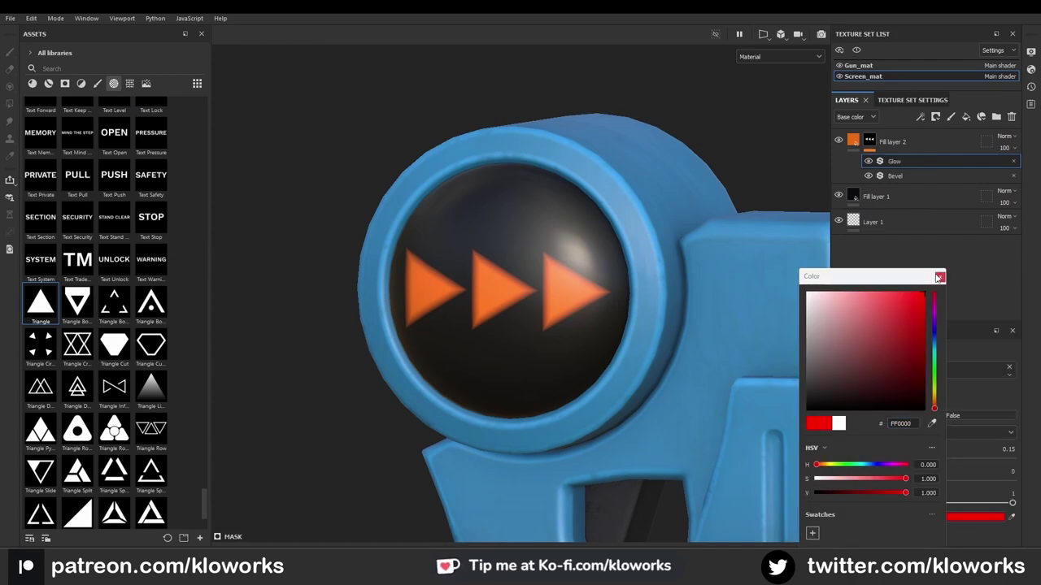
- Colour the duplicated arrow layer red and paste the Bevel onto it
left_click(967, 463)
key("ctrl+v")
left_click(914, 138)
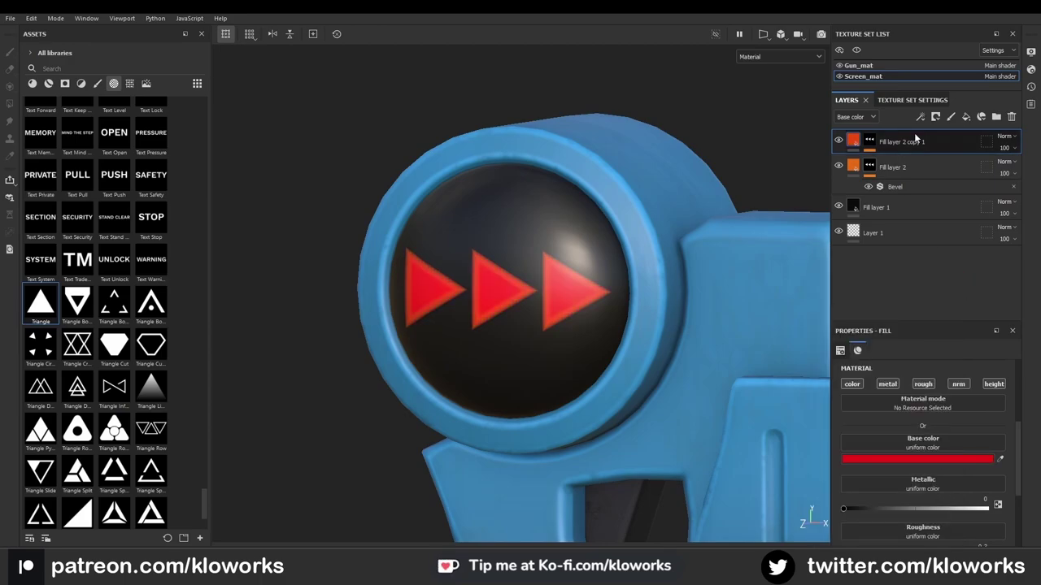
key("ctrl+v")
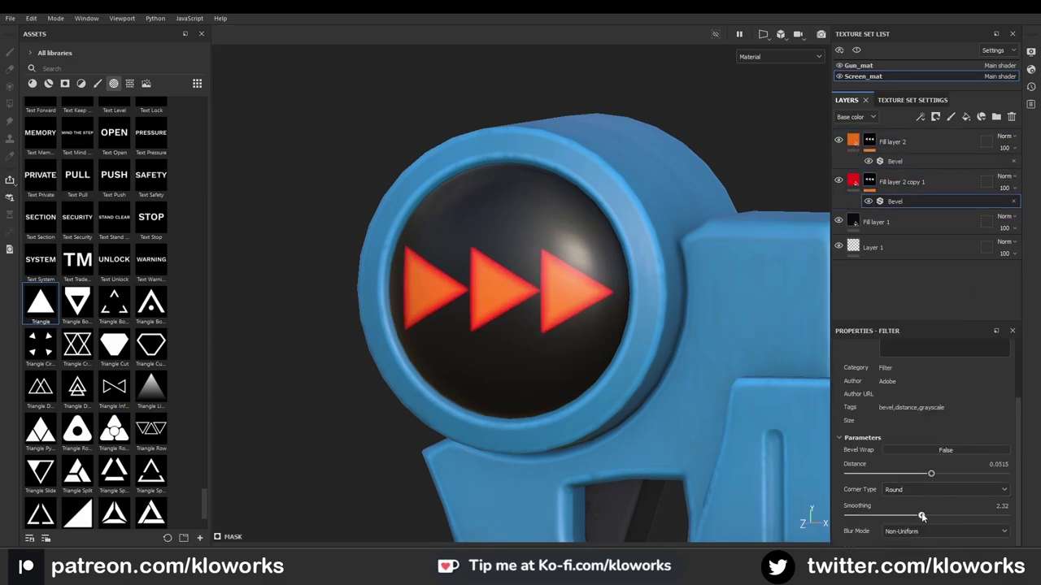
- Duplicate the screen's black Fill layer 1 and give the copy a teal base colour
left_click_drag(662, 321, 569, 325, "alt")
left_click(908, 228)
key("ctrl+d")
left_click(976, 425)
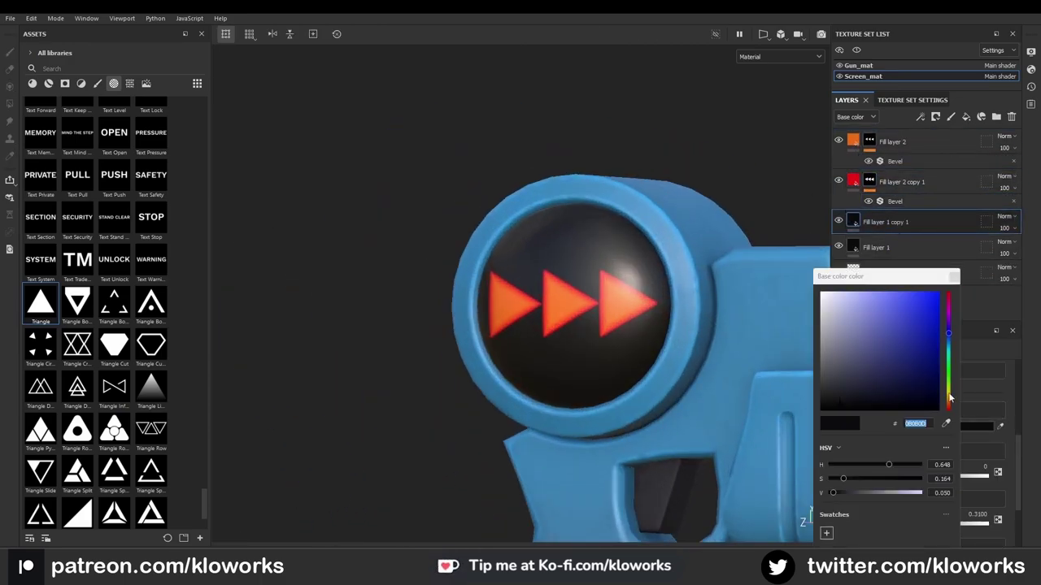
key("ctrl+v")
- Give the teal copy a black mask with Curvature generator, Levels and Blur
right_click(869, 220)
left_click(924, 19)
right_click(875, 298)
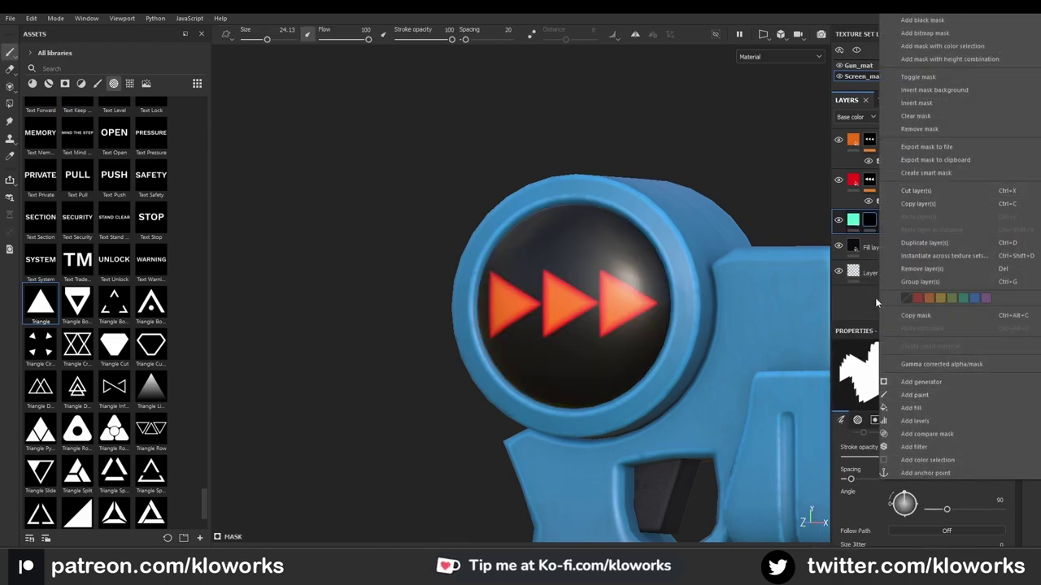
left_click(921, 382)
left_click(869, 221, "alt")
right_click(870, 221)
left_click(914, 414)
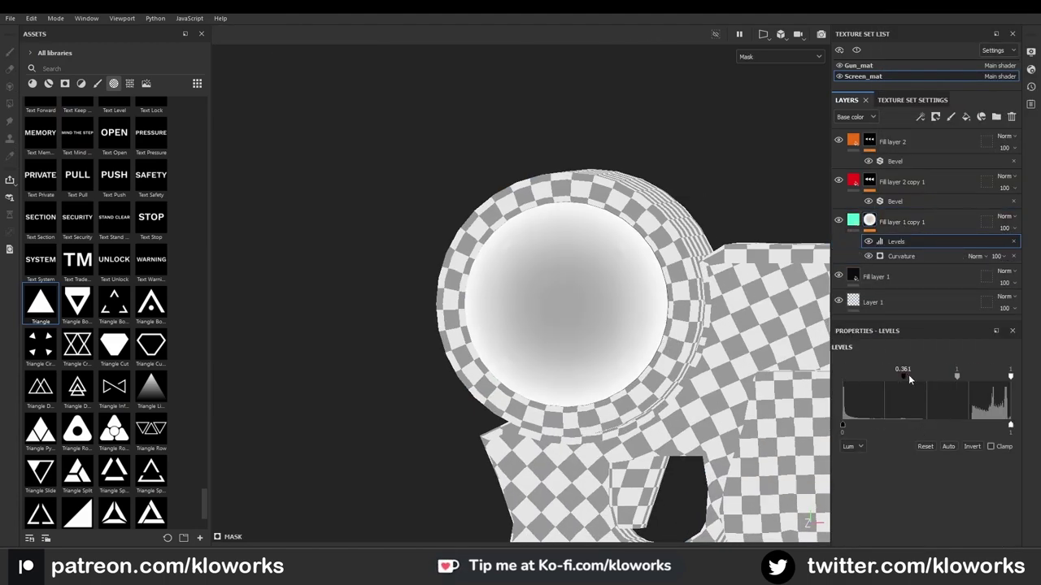
left_click_drag(908, 374, 1007, 376)
right_click(869, 221)
left_click(949, 444)
left_click(958, 500)
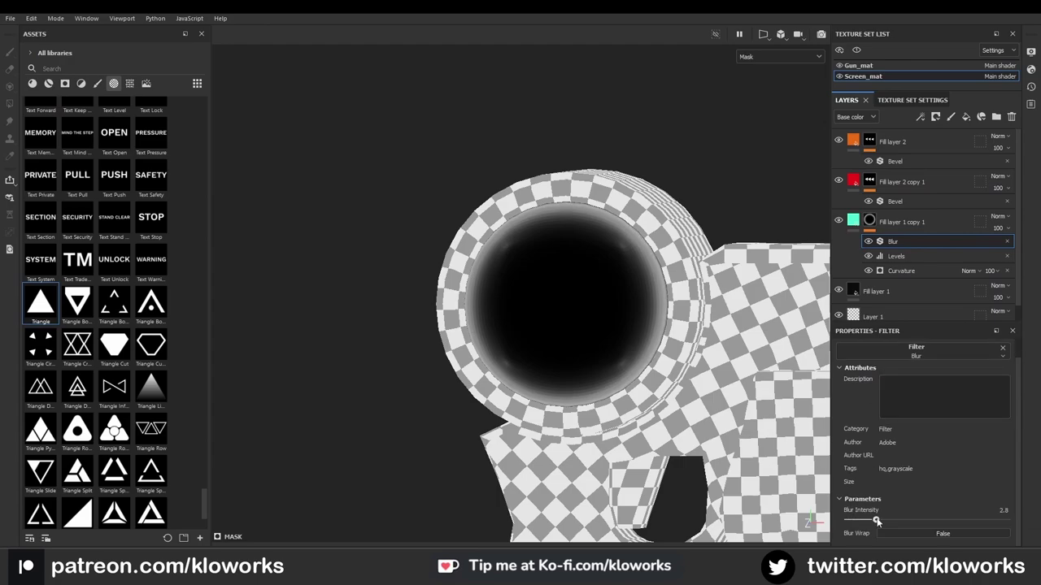
- Set the teal layer to Linear Dodge at opacity 7 and adjust its base colour
left_click(853, 221)
left_click(1005, 217)
left_click(986, 250)
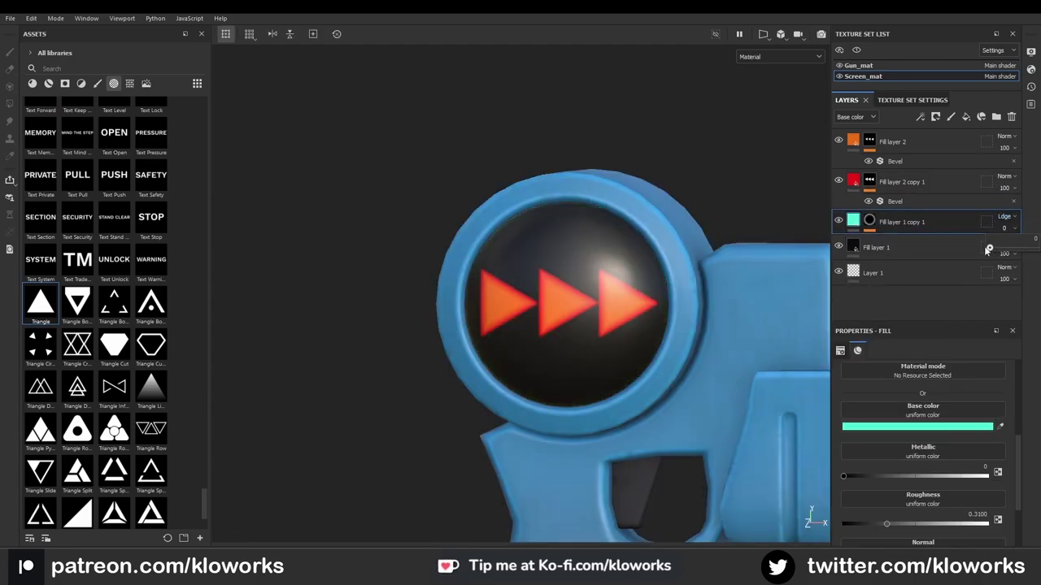
scroll(617, 301, "down", 4)
left_click(927, 426)
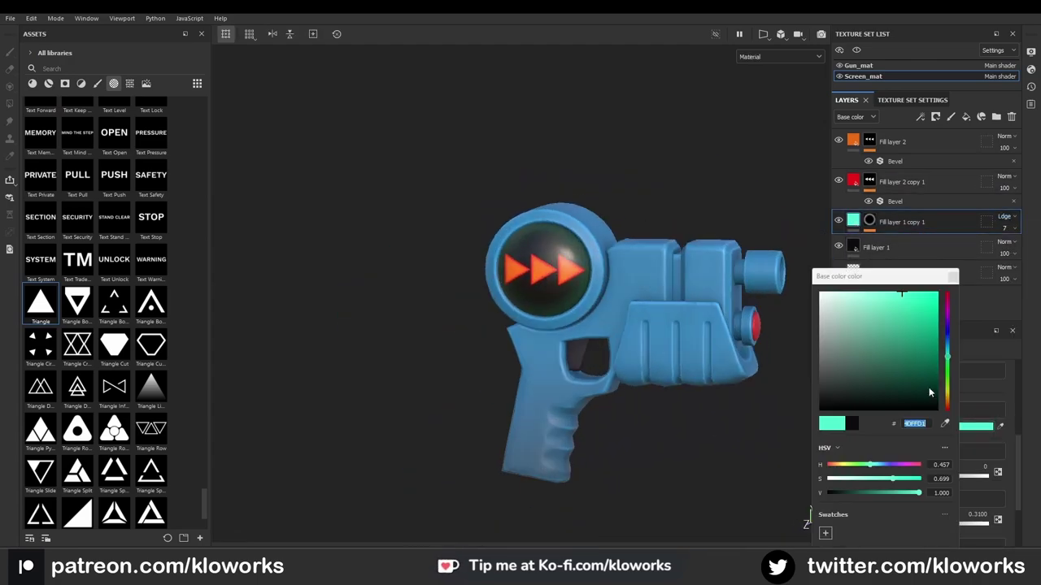
scroll(506, 232, "up", 5)
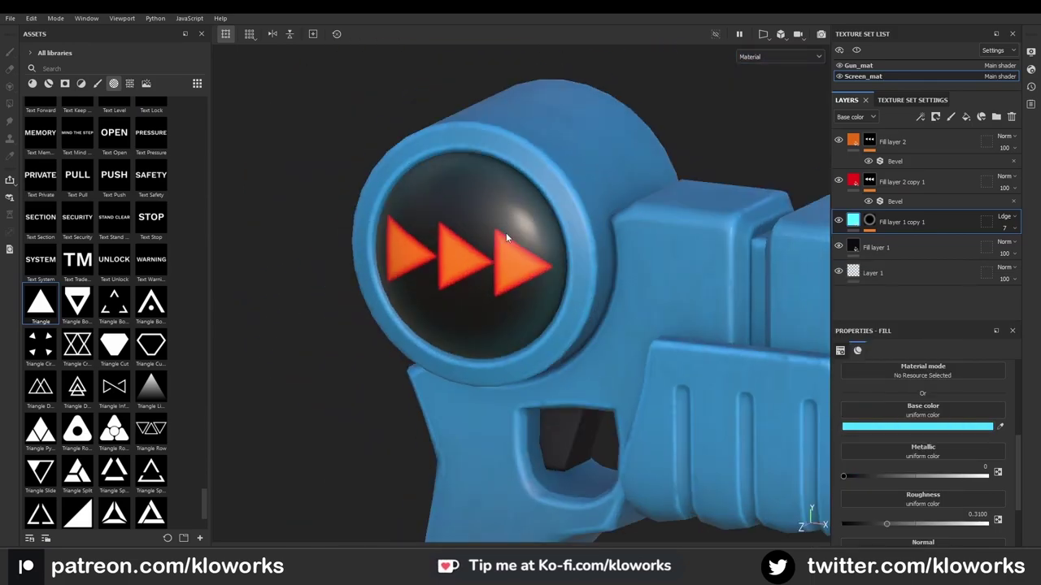
left_click_drag(505, 232, 631, 275, "alt")
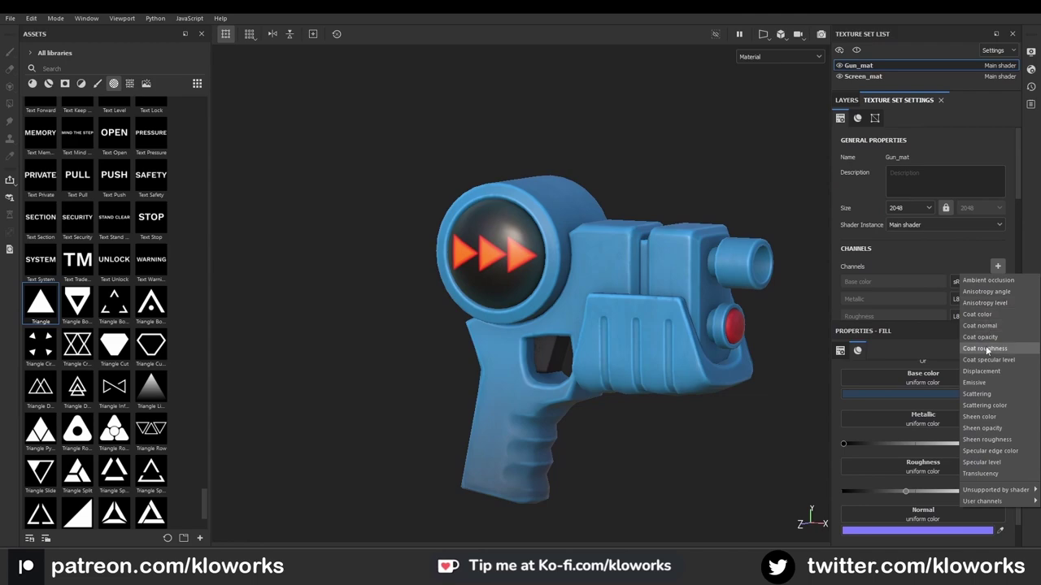
- Add an Emissive channel to the texture set and give the screen arrows a dimmed orange glow
scroll(965, 366, "up", 3)
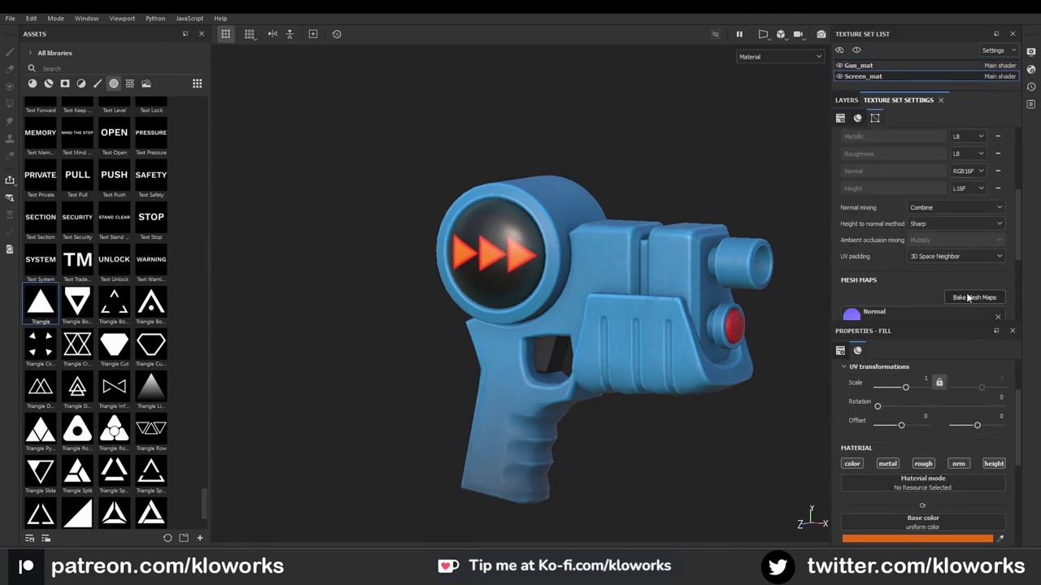
scroll(968, 298, "up", 2)
left_click(998, 140)
left_click(847, 99)
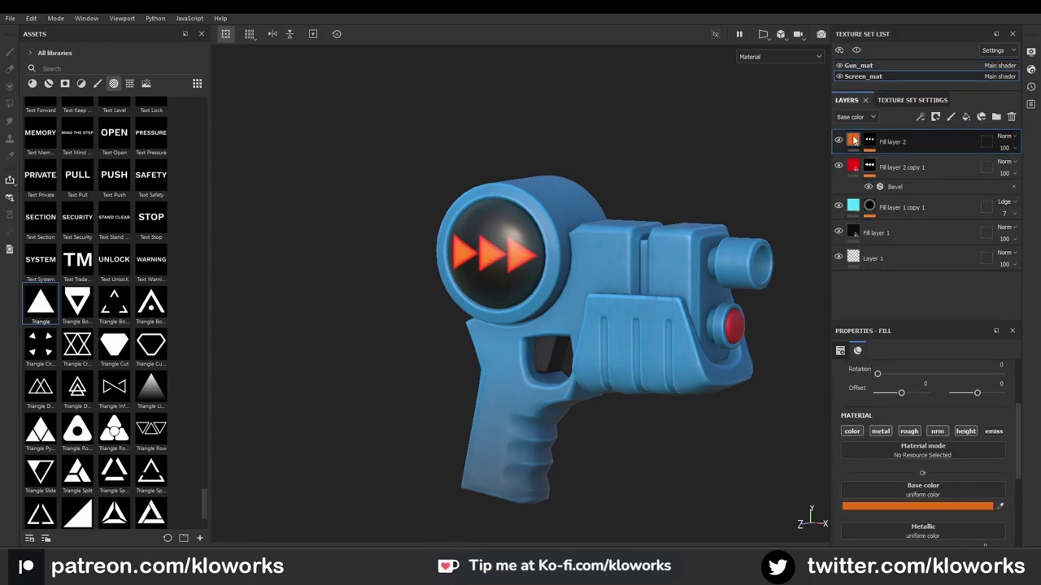
left_click(977, 532)
left_click(898, 293)
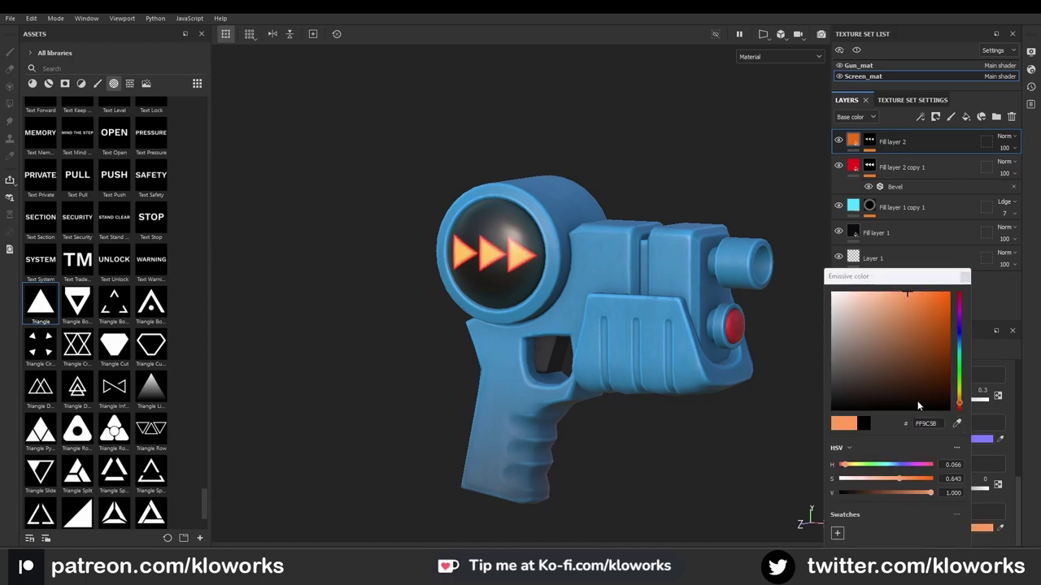
left_click(980, 529)
left_click(980, 529)
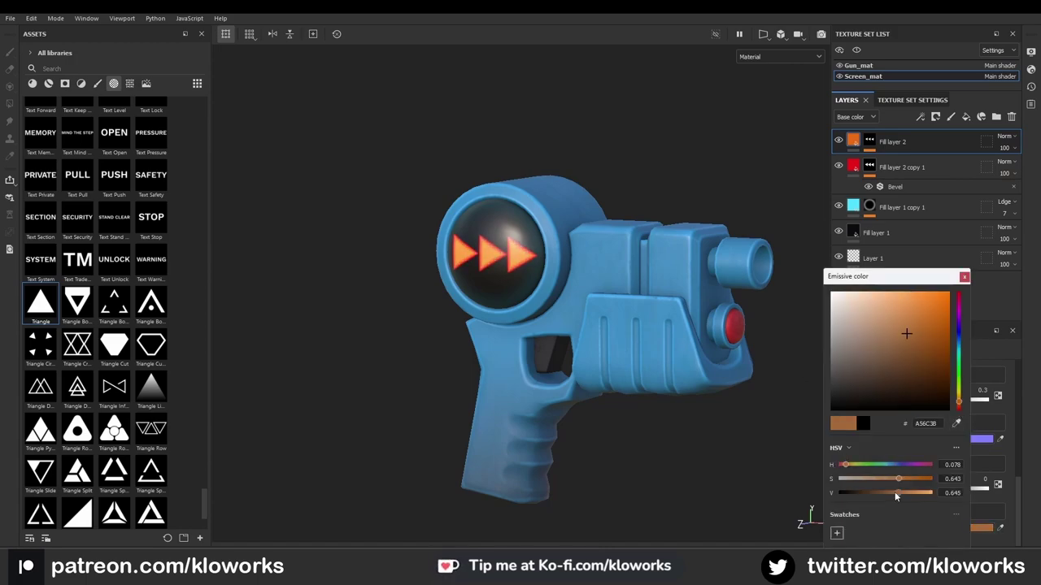
- Give the screen's cyan fill layer a teal emissive glow
left_click(874, 209)
scroll(999, 390, "down", 3)
left_click(967, 528)
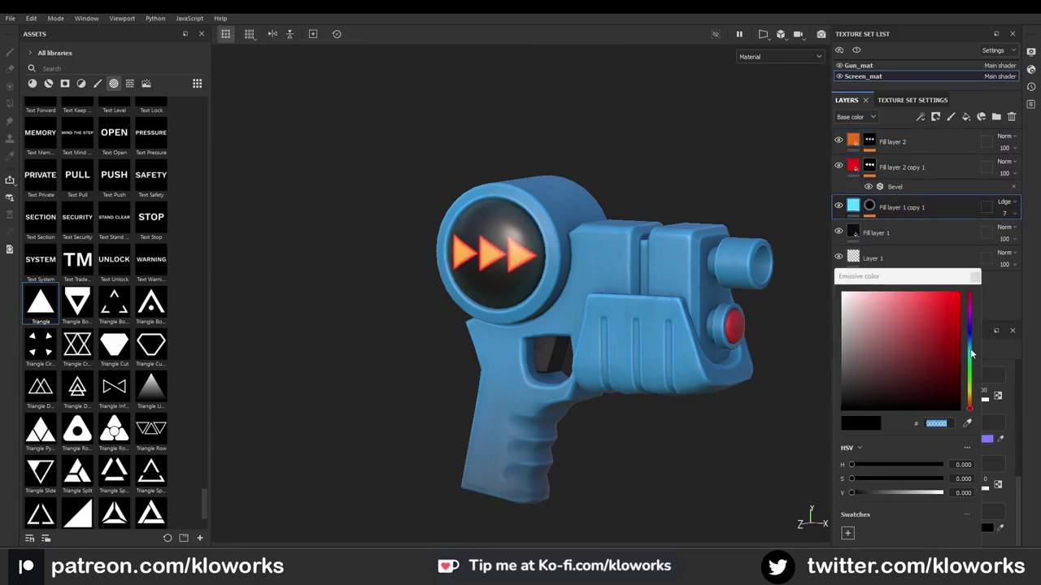
left_click_drag(935, 391, 935, 350)
left_click(940, 277)
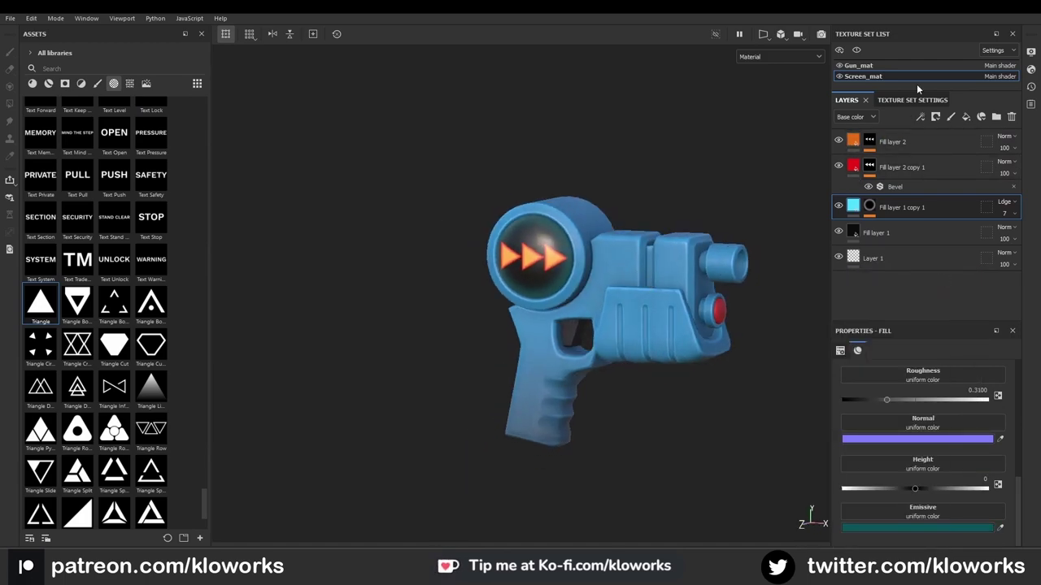
- Add an emissive channel to the gun body, give the button a dark red glow, and save
left_click(916, 65)
left_click(995, 470)
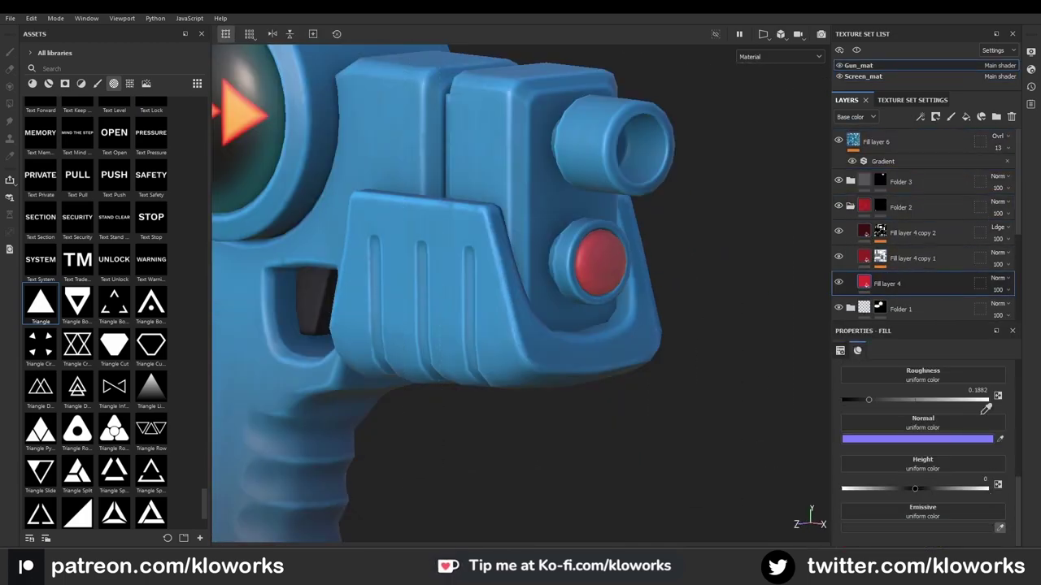
scroll(976, 488, "down", 2)
left_click(969, 525)
scroll(520, 292, "down", 3)
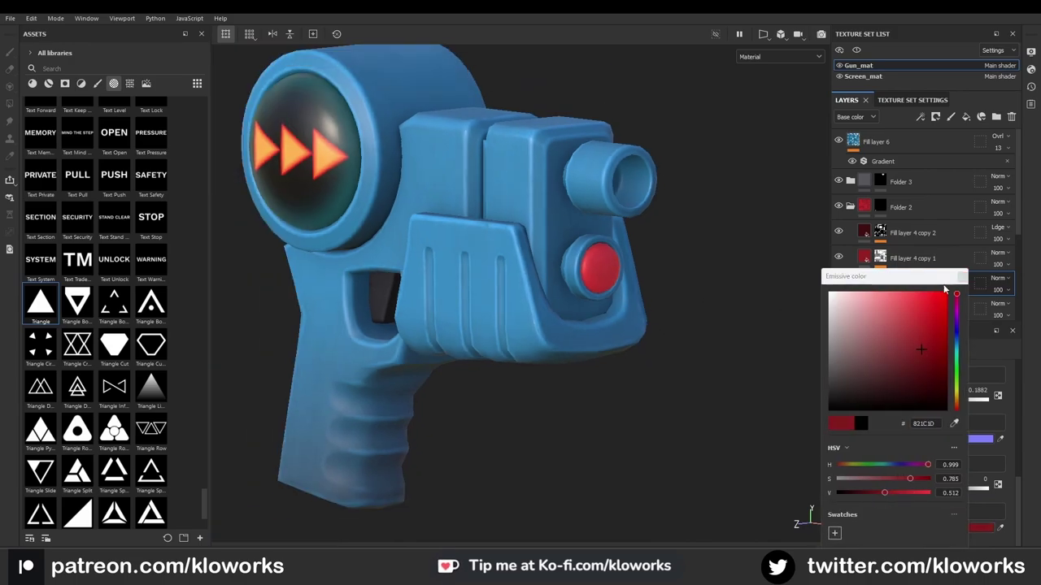
left_click_drag(520, 293, 617, 294, "alt")
key("ctrl+s")
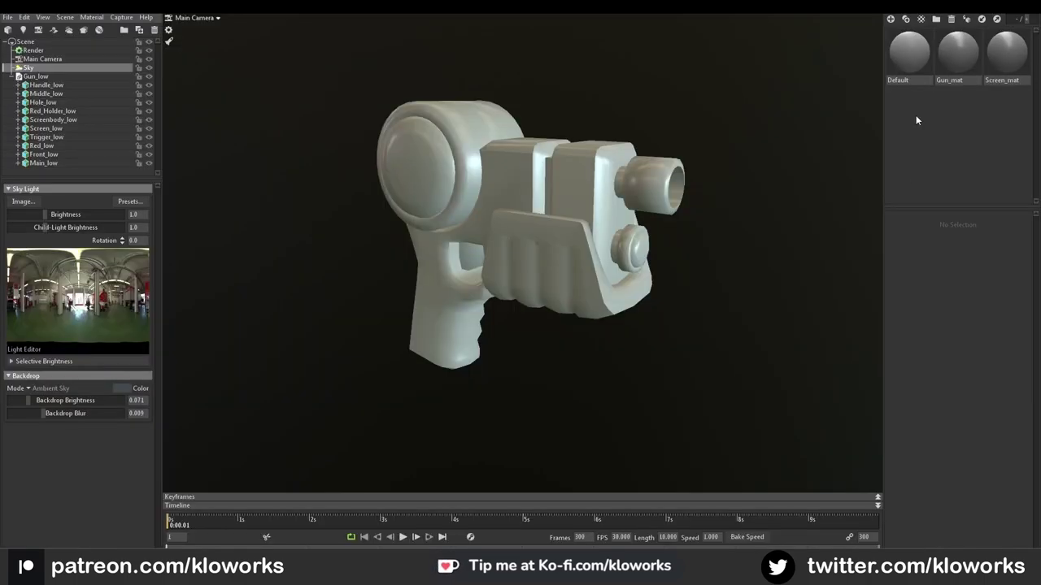
- Set Gun_mat to Flip Y and Metalness mode and load its Albedo and Occlusion maps
left_click(978, 281)
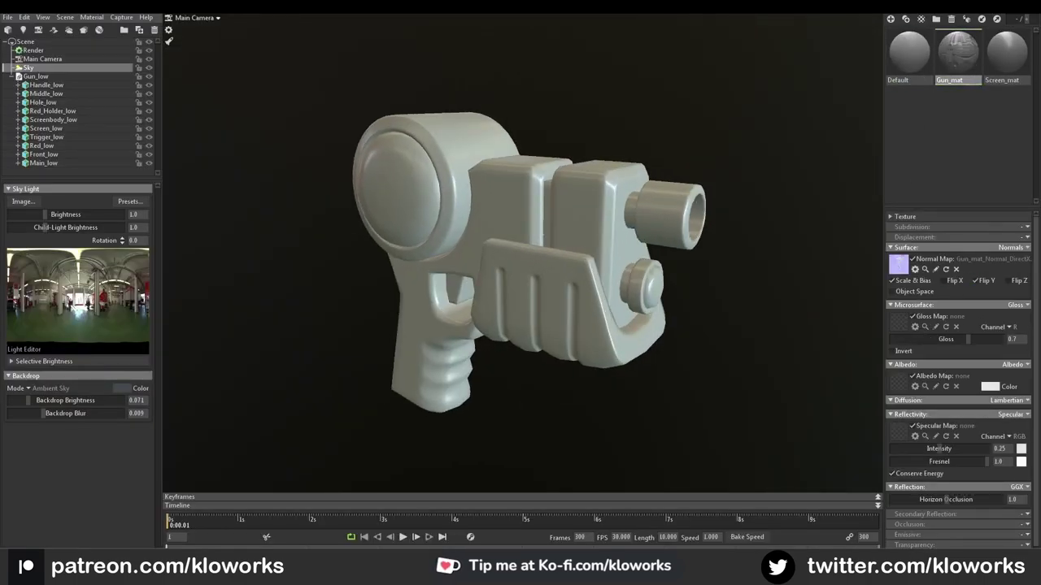
left_click(976, 448)
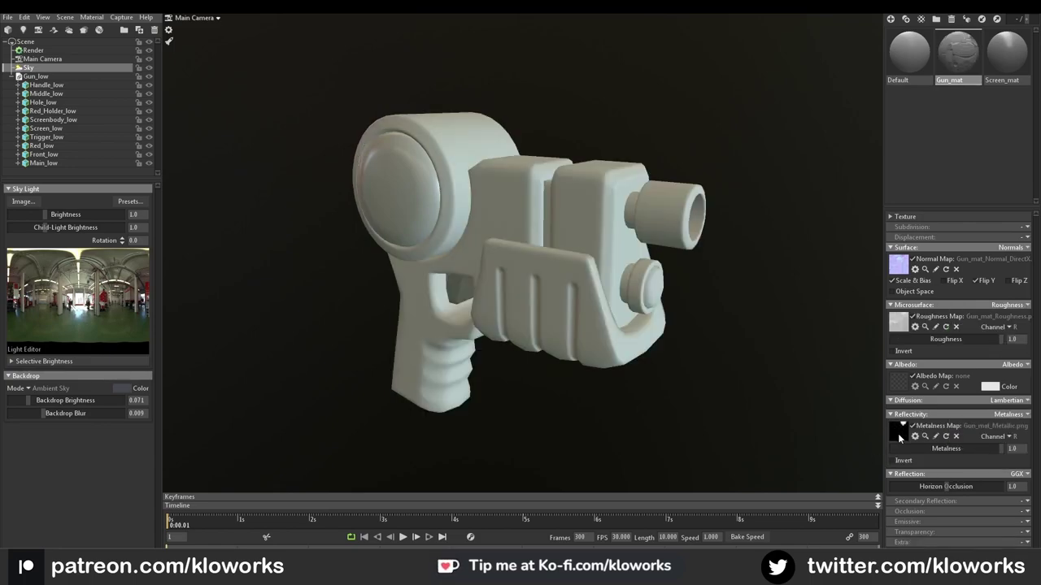
scroll(984, 516, "down", 1)
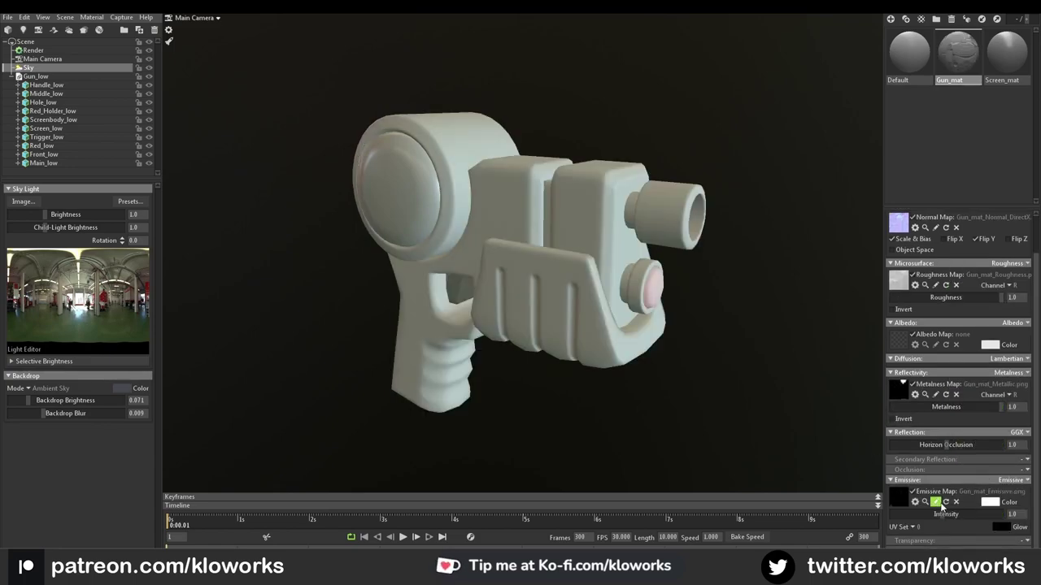
left_click(909, 340)
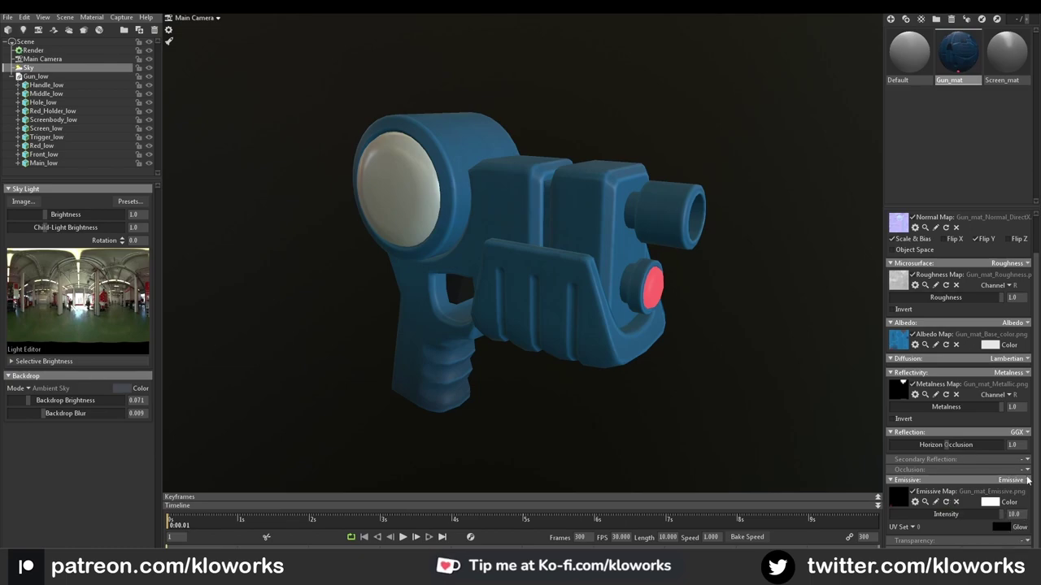
left_click(899, 486)
- Rotate the Sky Light, select the second sky light, and enable emission on Screen_mat
left_click_drag(73, 291, 96, 291)
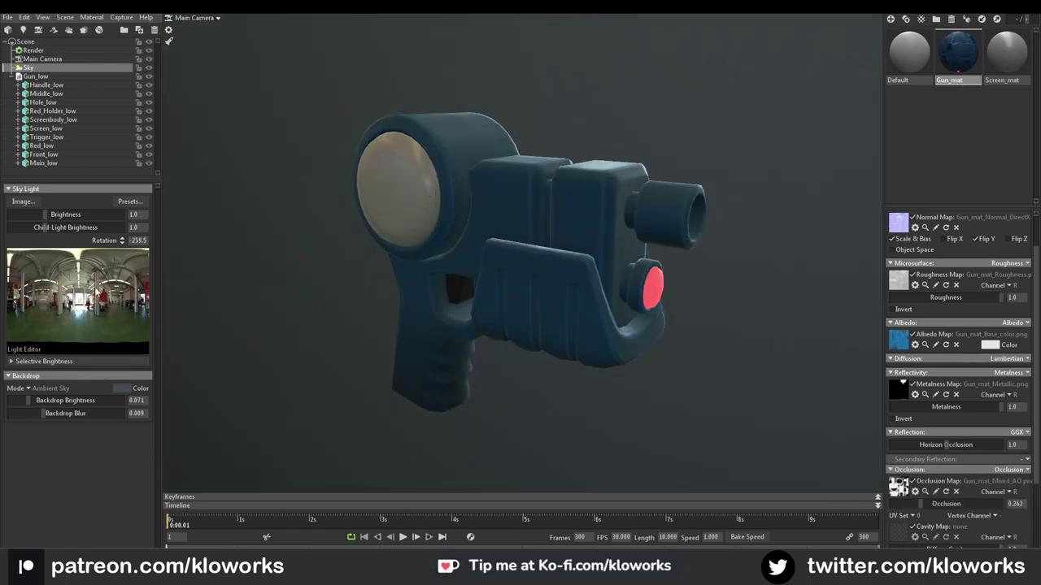
left_click(47, 84)
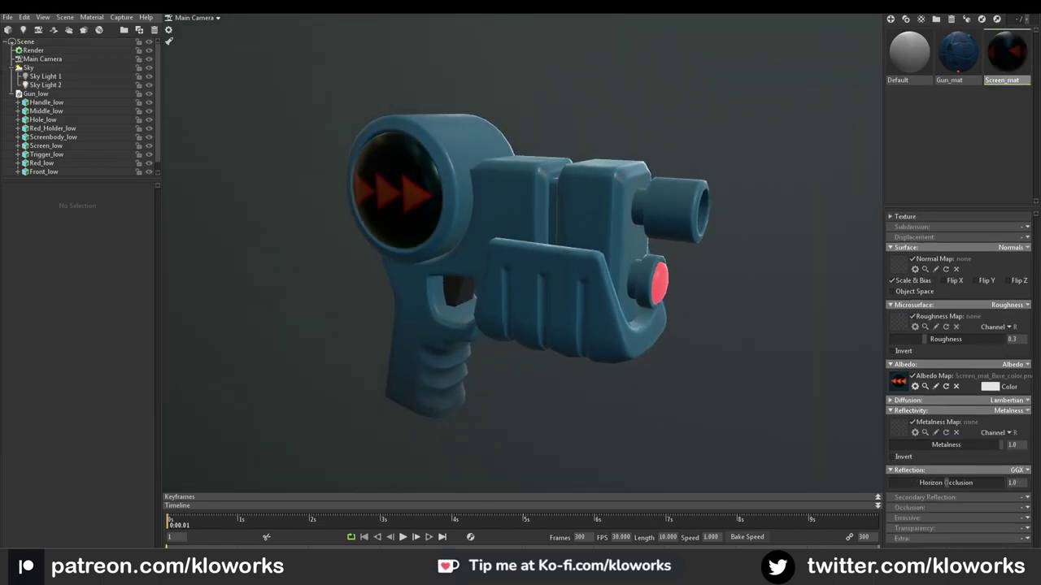
left_click(983, 487)
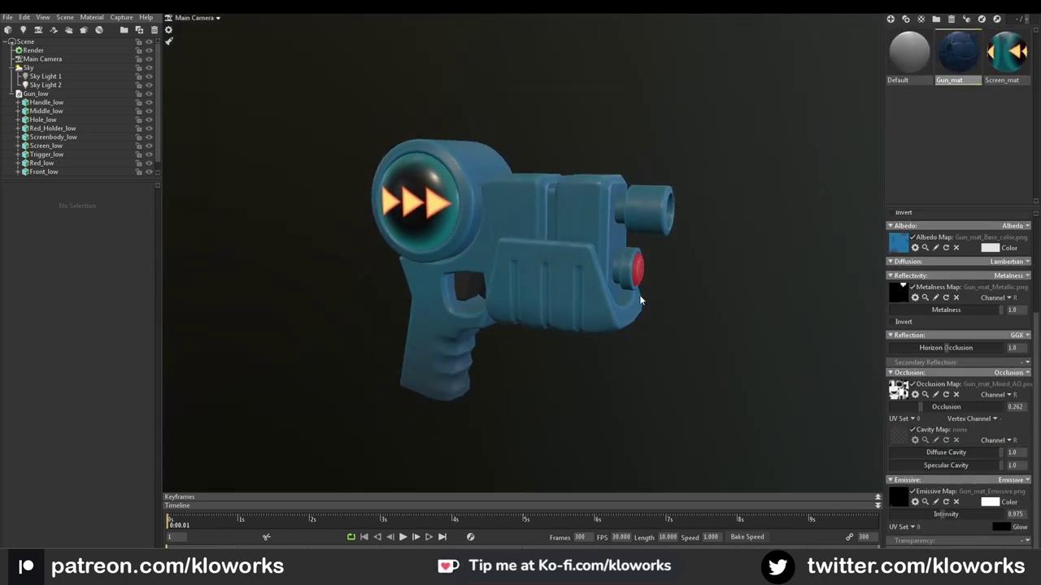
- Turn on Ambient Occlusion in the Render settings
left_click(33, 50)
left_click(34, 473)
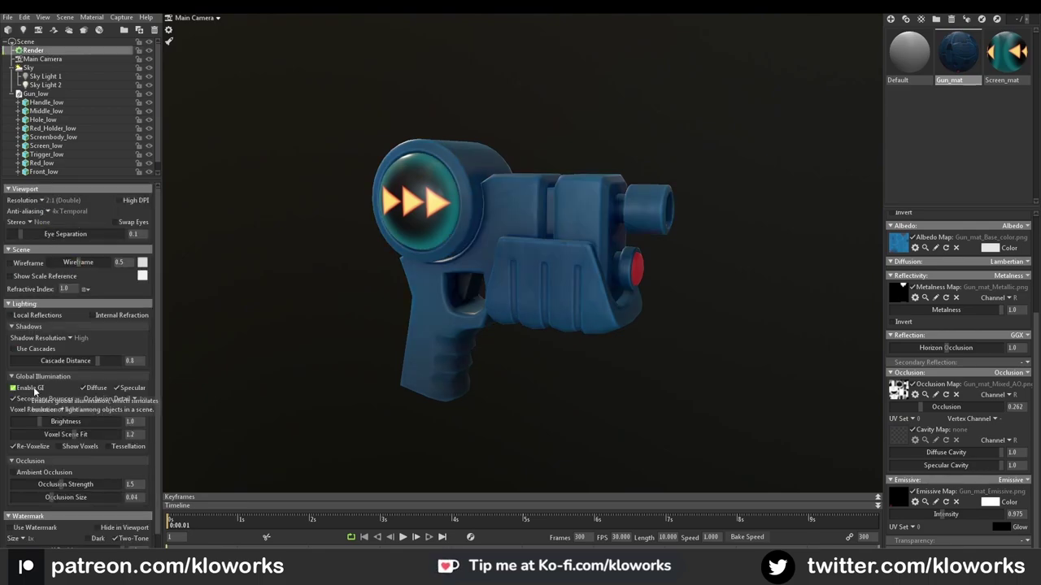
scroll(35, 460, "down", 1)
- Add Turntable 1 and parent Gun_low under it so the blaster spins
left_click(54, 31)
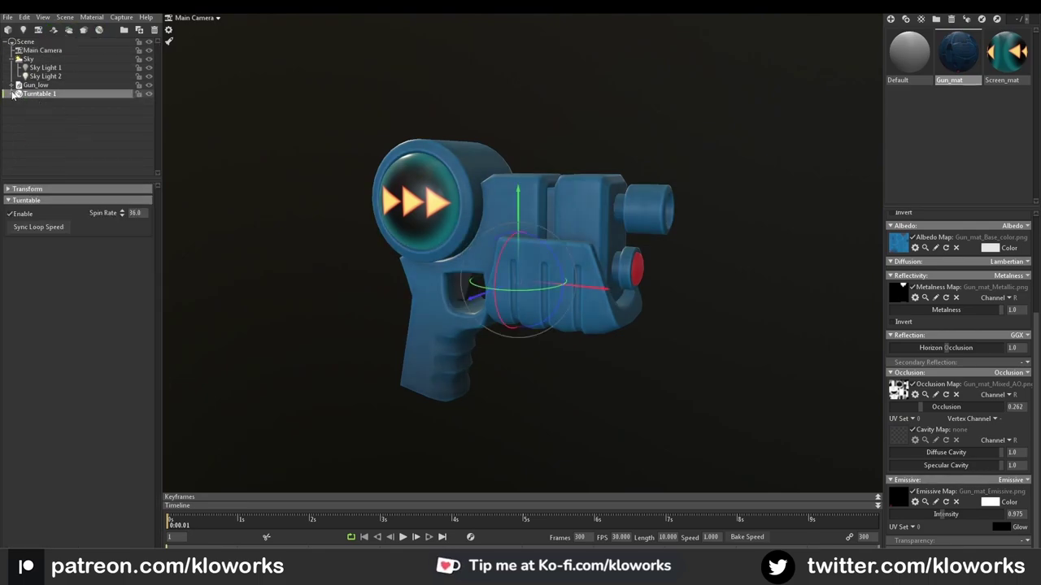
left_click_drag(47, 85, 39, 94)
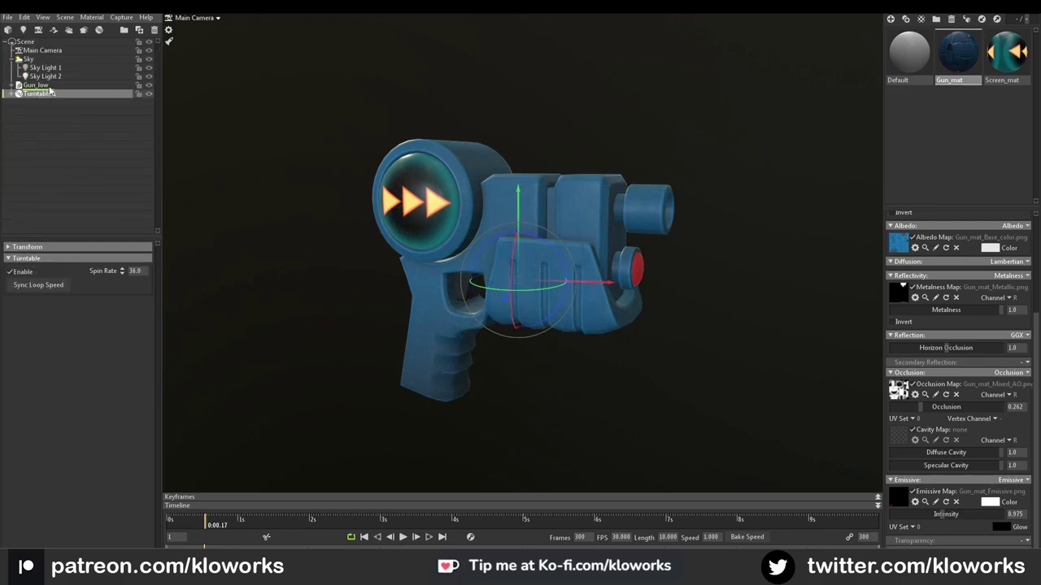
left_click(49, 89)
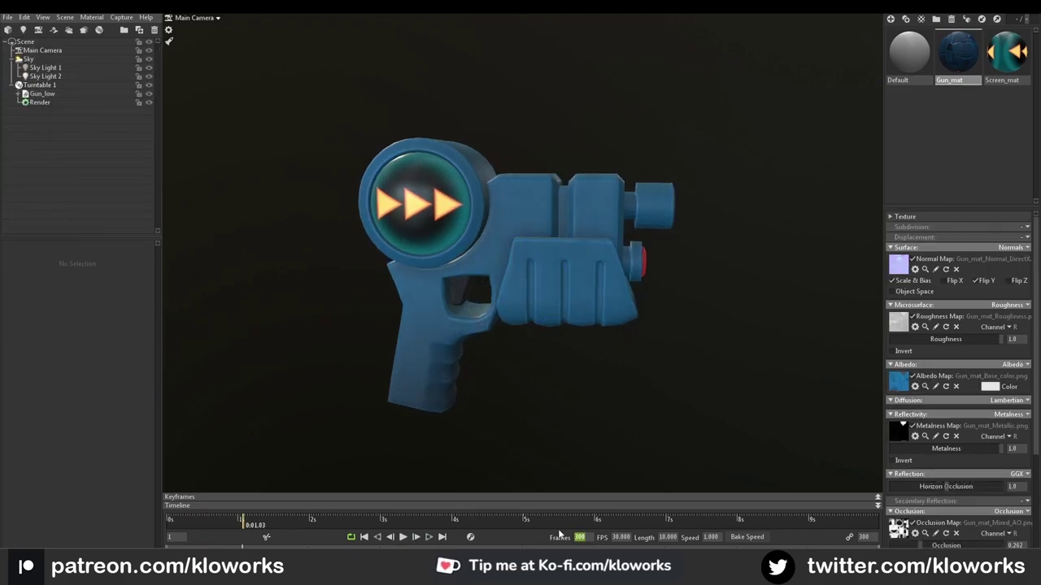
left_click(579, 537)
type("200")
left_click(433, 243)
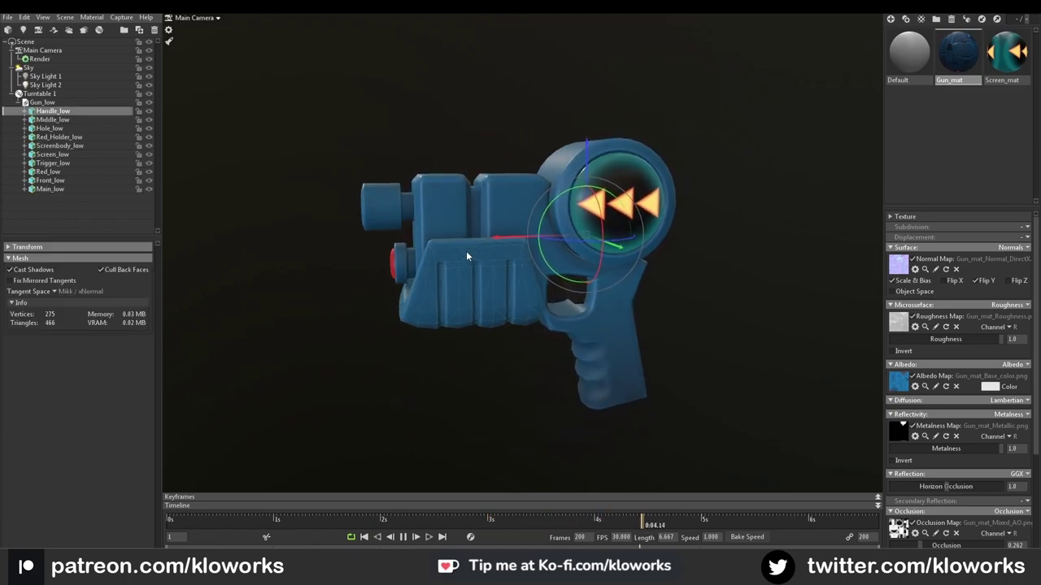
left_click(57, 100)
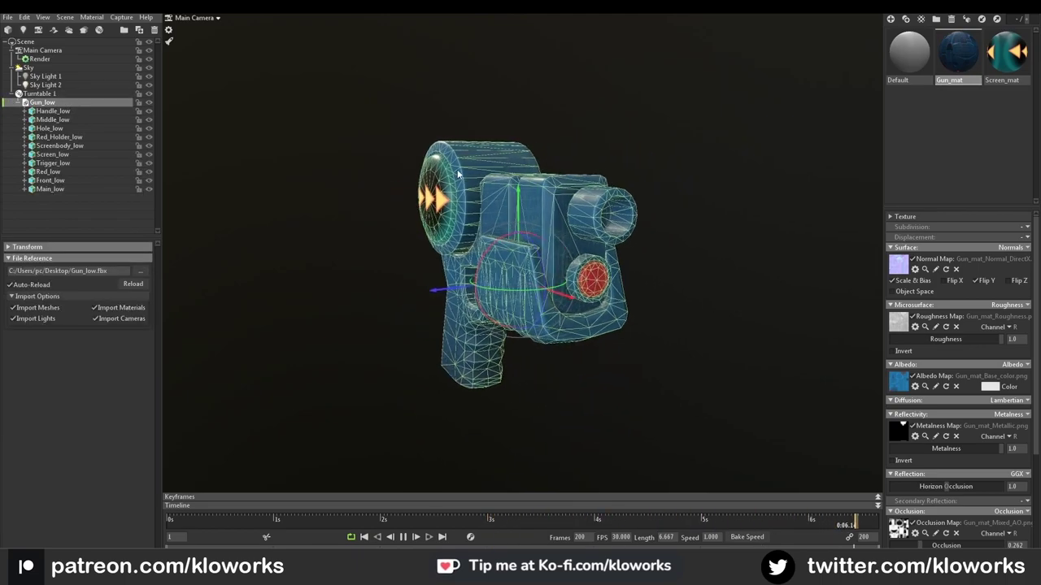
left_click(672, 330)
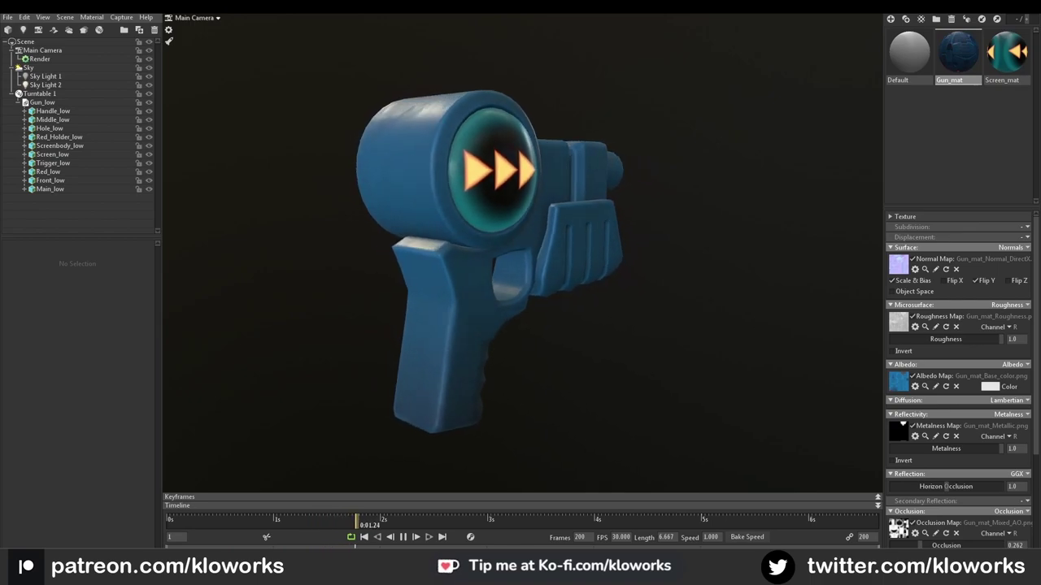